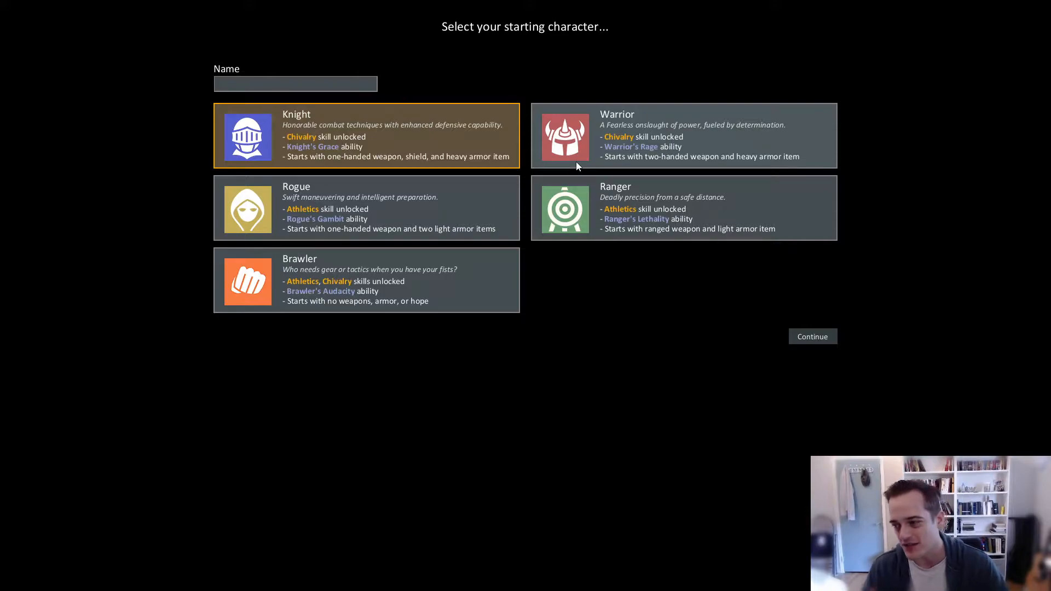
- Try out the Knight, Warrior, Rogue, Ranger and Brawler starting classes in turn, ending with Knight selected
left_click(734, 142)
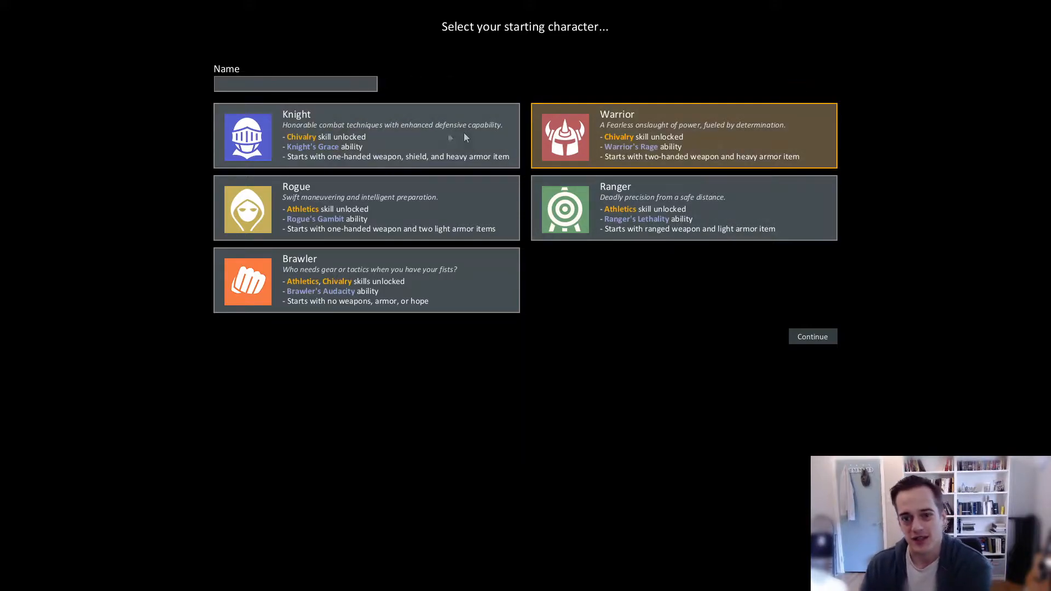
left_click(494, 143)
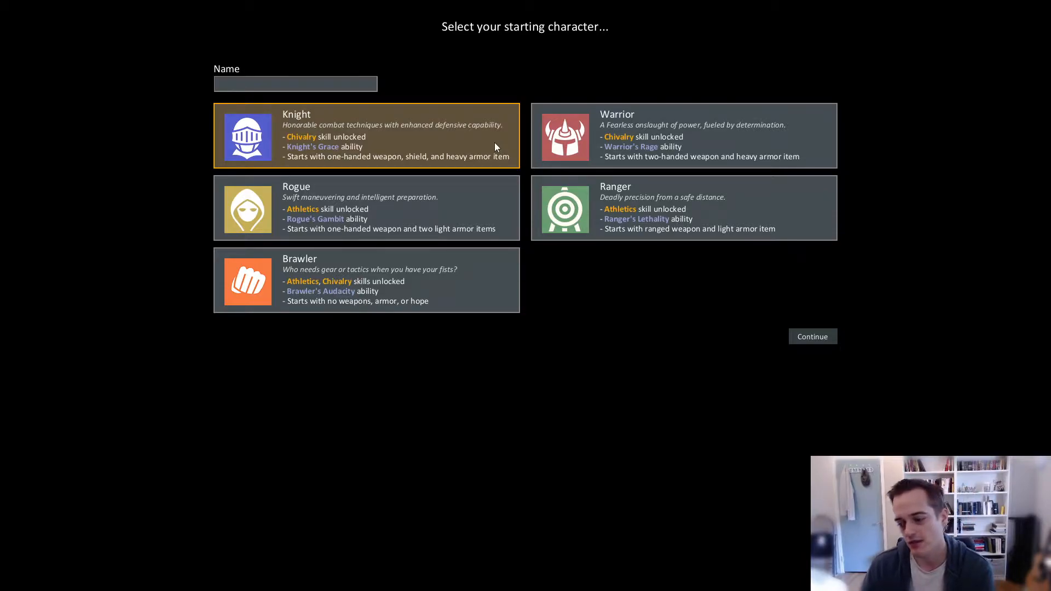
left_click(589, 152)
left_click(583, 202)
left_click(465, 207)
left_click(432, 269)
left_click(401, 216)
left_click(629, 208)
left_click(629, 140)
left_click(364, 127)
left_click(371, 274)
left_click(629, 136)
left_click(444, 157)
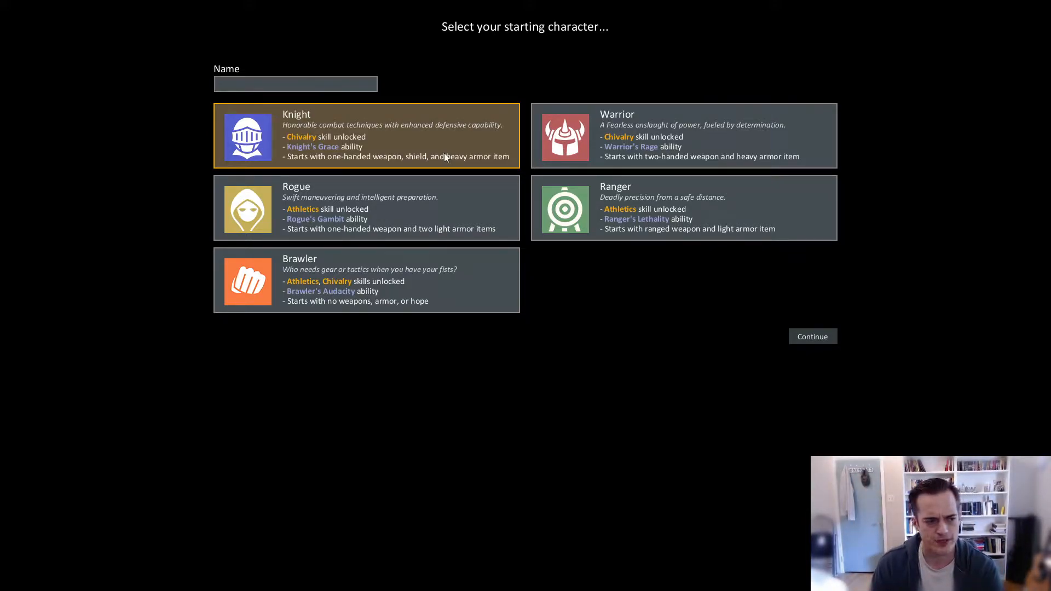
- Switch to the "Design - Character Selection" document in Google Docs and read its Class Creation introduction and Major & Minor Skills section
key("alt+Tab")
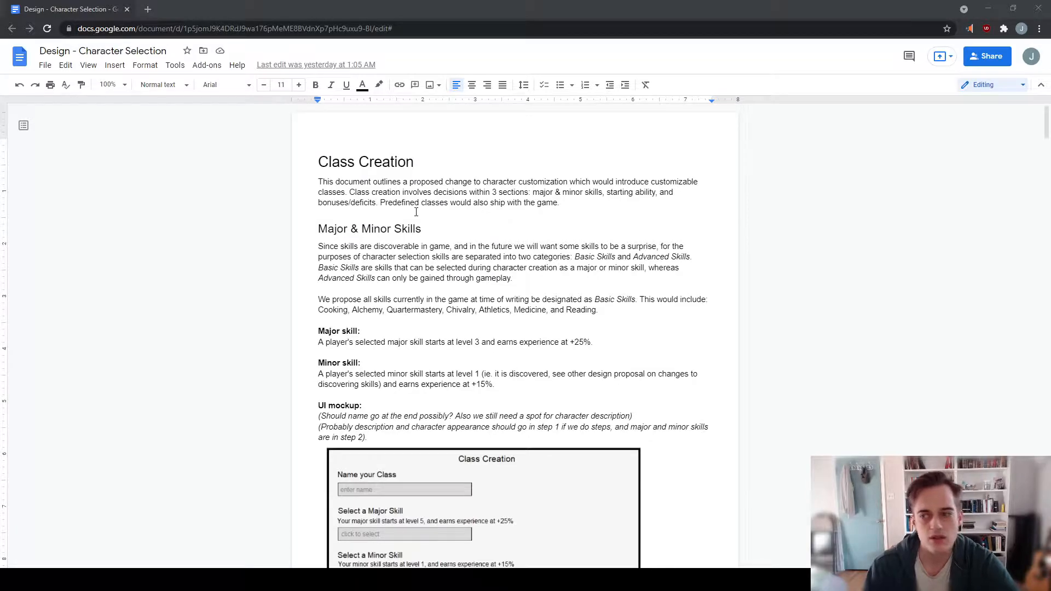
scroll(416, 212, "down", 2)
scroll(572, 268, "up", 2)
scroll(573, 268, "down", 1)
scroll(573, 268, "down", 3)
scroll(572, 268, "up", 4)
scroll(601, 263, "down", 2)
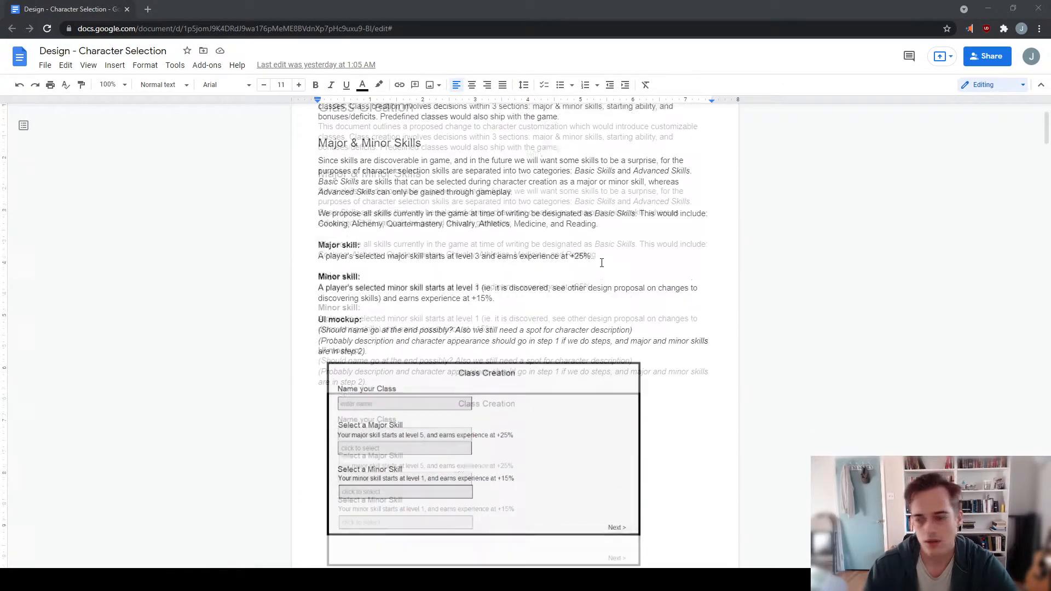
scroll(601, 263, "up", 2)
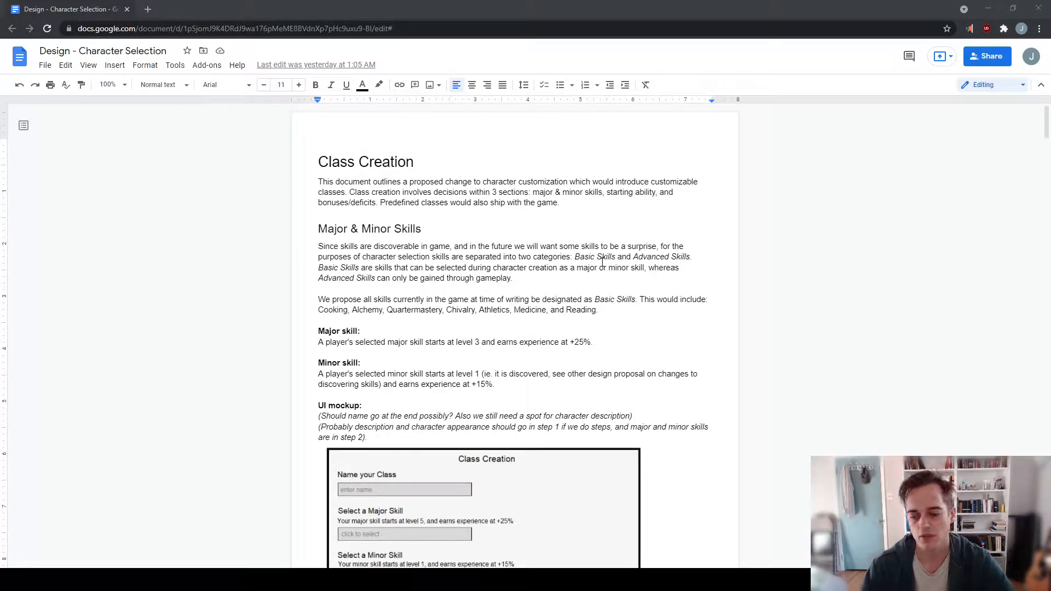
scroll(591, 318, "down", 9)
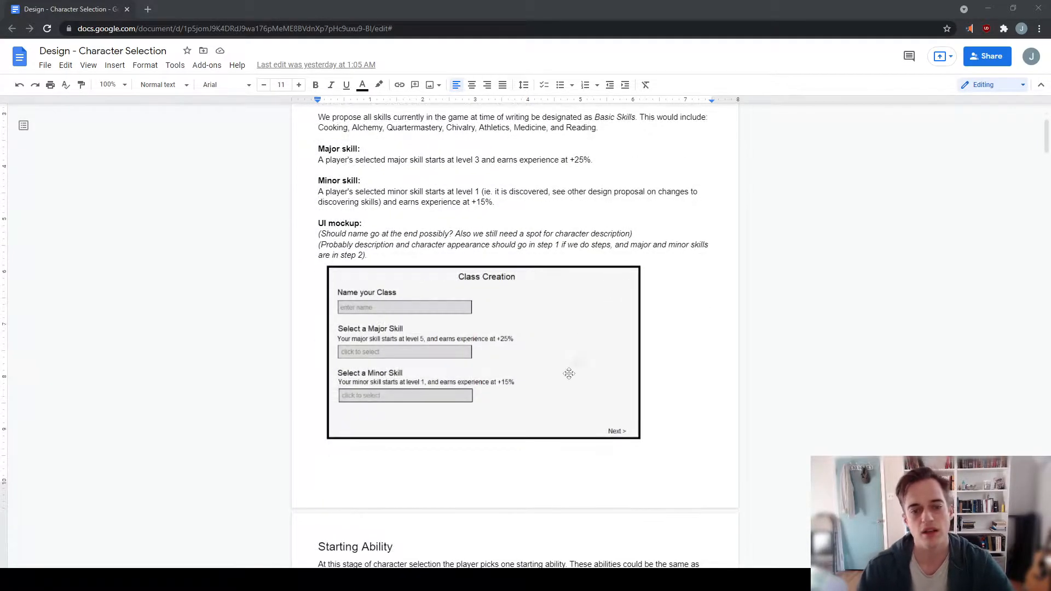
- Skim ahead to the Starting Ability and Bonus/Perks Selection sections, and go back over the major and minor skill rules and mockup
scroll(537, 268, "down", 2)
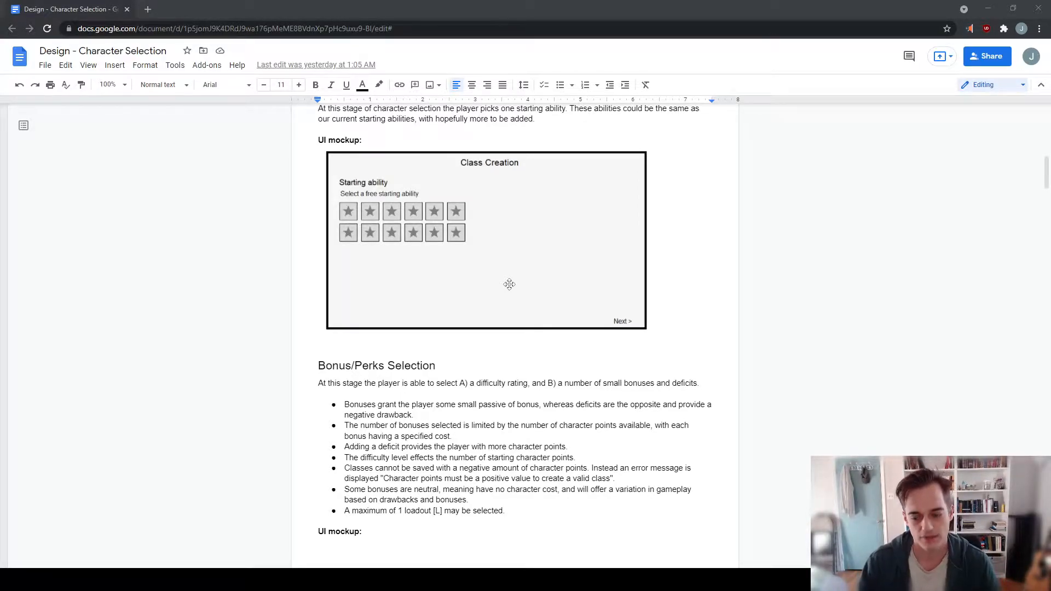
scroll(528, 288, "up", 5)
scroll(536, 290, "down", 5)
scroll(545, 303, "up", 7)
scroll(574, 301, "up", 5)
scroll(604, 300, "down", 5)
scroll(603, 301, "up", 5)
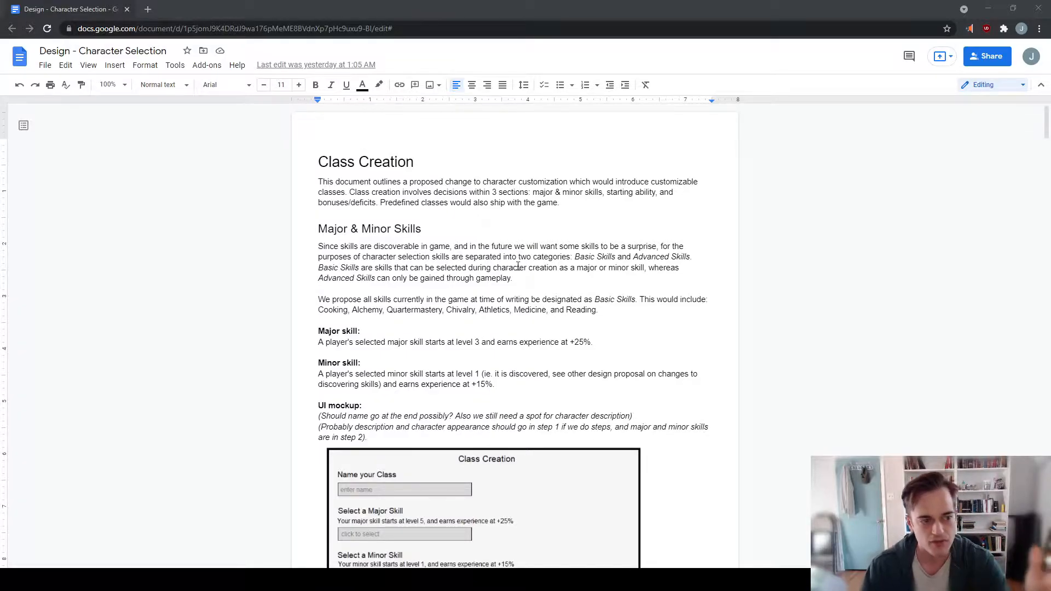
scroll(517, 268, "down", 4)
scroll(519, 272, "up", 4)
scroll(519, 275, "down", 6)
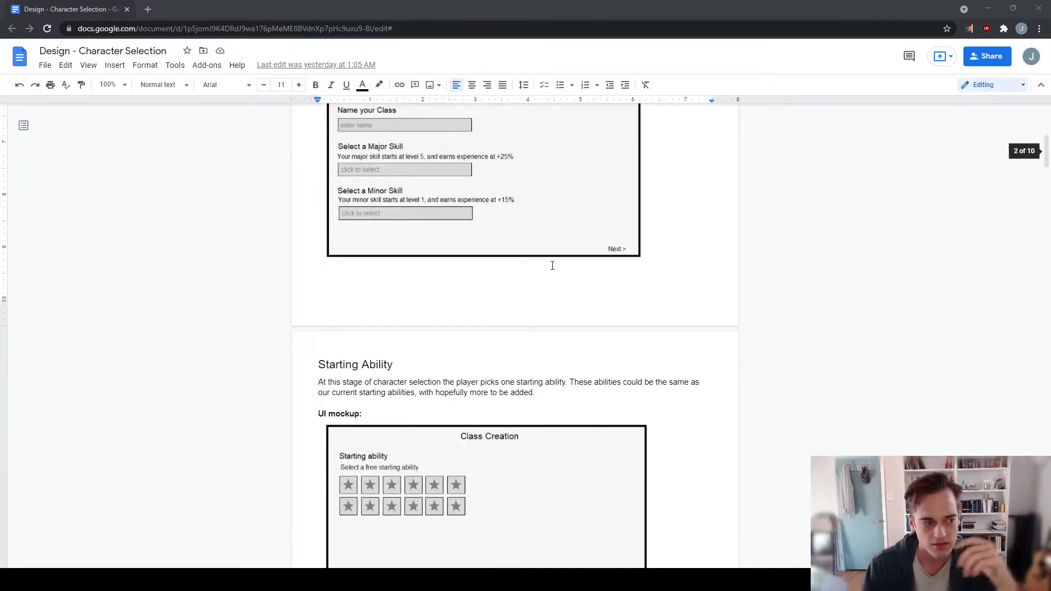
scroll(552, 265, "down", 3)
scroll(552, 265, "up", 10)
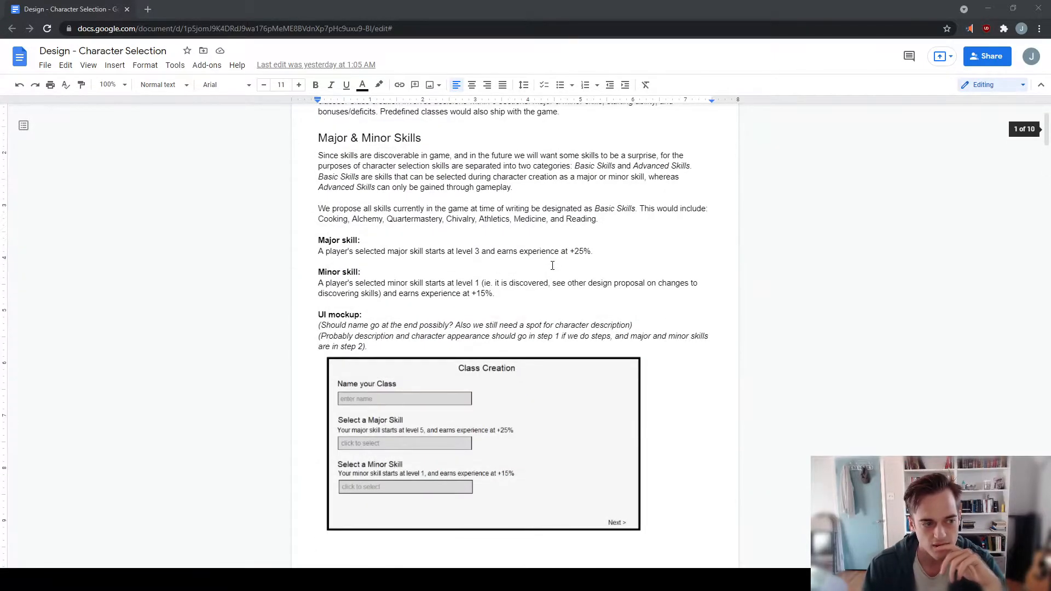
scroll(552, 266, "down", 5)
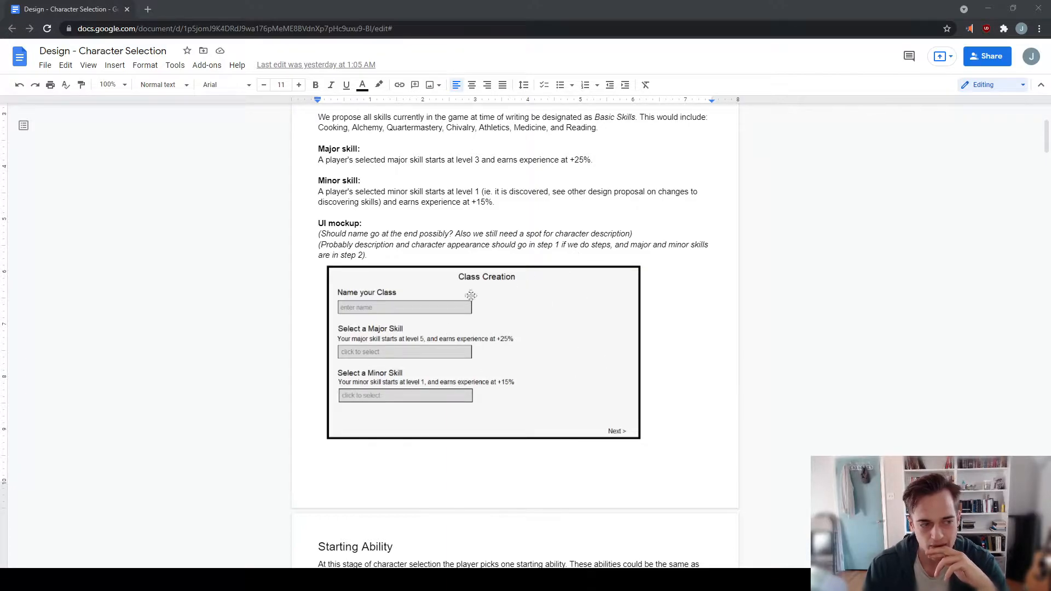
- Compare the Starting Ability mockup with the preceding Class Creation mockup for naming the class and choosing skills
scroll(408, 301, "down", 1)
scroll(408, 301, "down", 10)
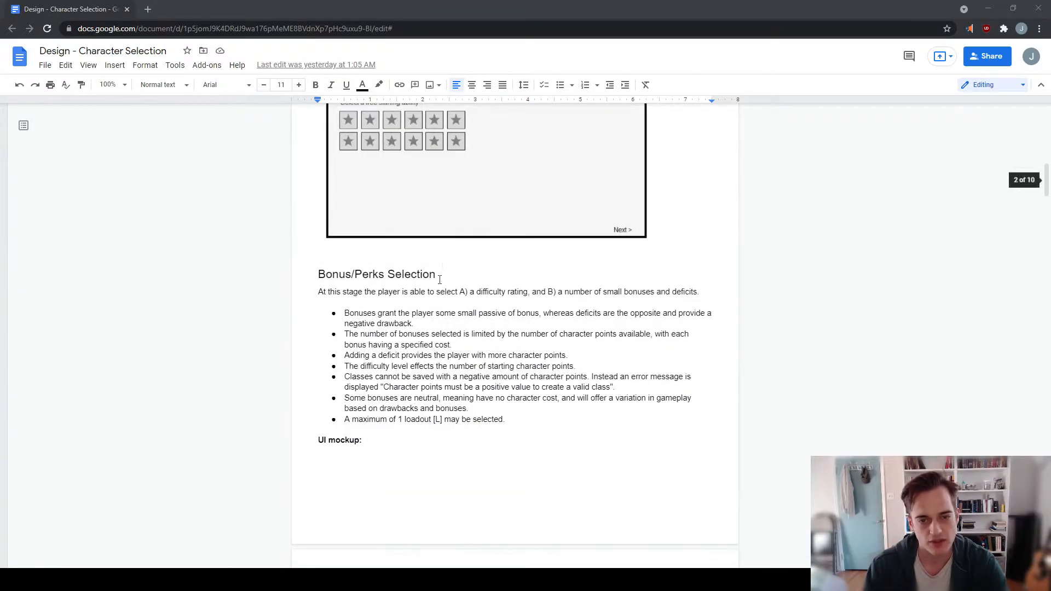
scroll(440, 280, "up", 3)
scroll(410, 274, "down", 3)
scroll(487, 287, "up", 3)
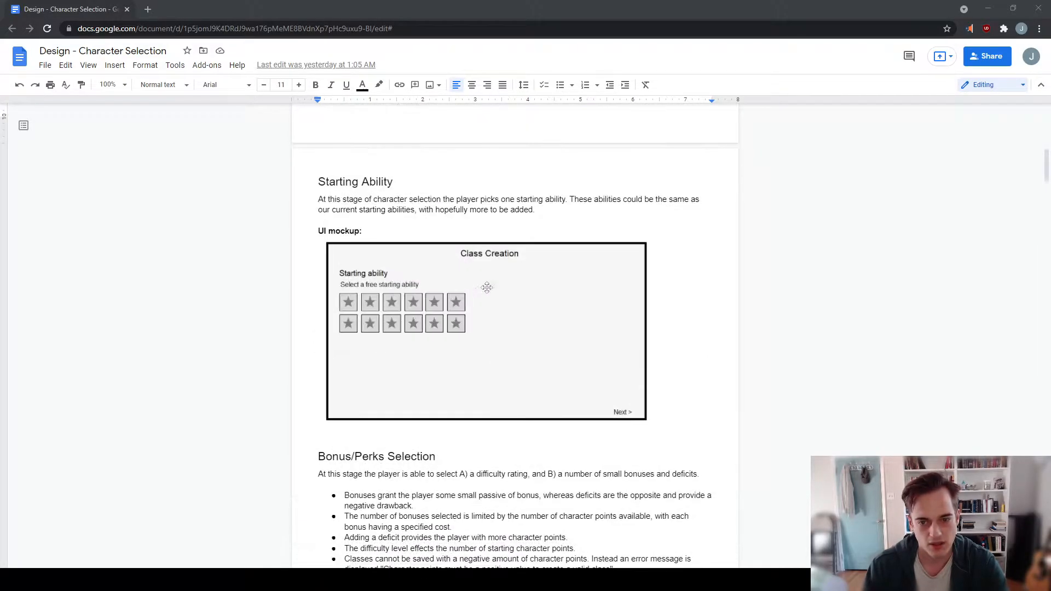
scroll(468, 249, "up", 5)
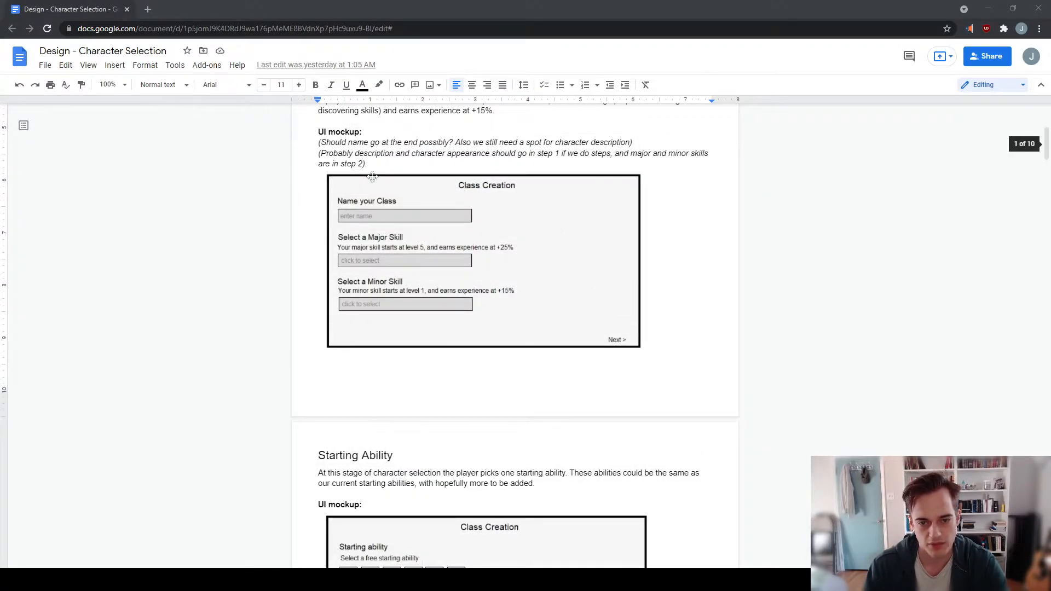
scroll(609, 338, "down", 1)
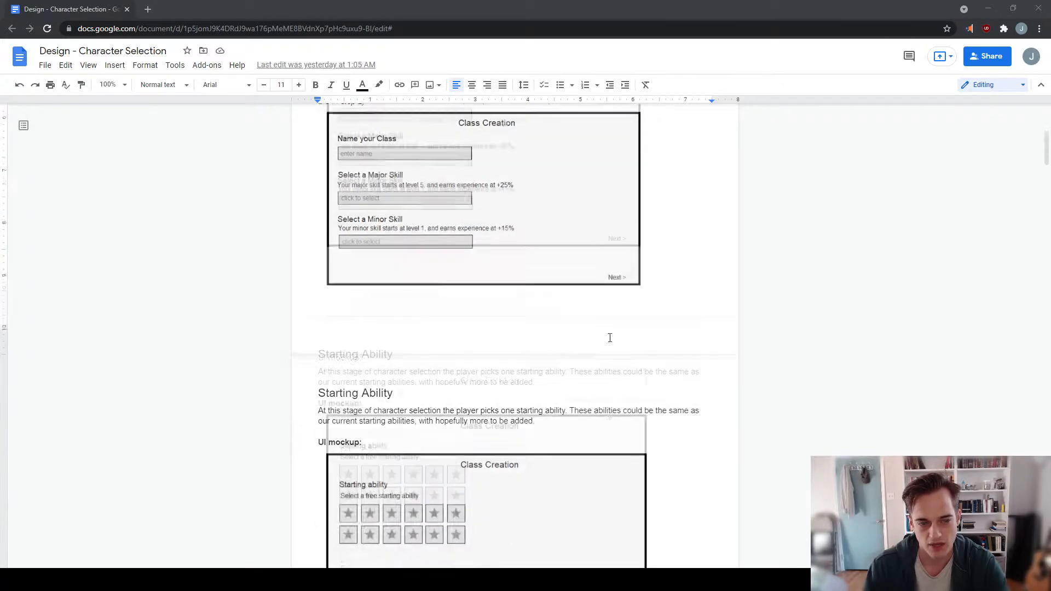
- Examine the Difficulty level and Starting Perks mockup, including the alternative version with a difficulty slider
scroll(610, 338, "down", 3)
scroll(600, 467, "down", 7)
scroll(596, 454, "up", 3)
scroll(493, 373, "down", 5)
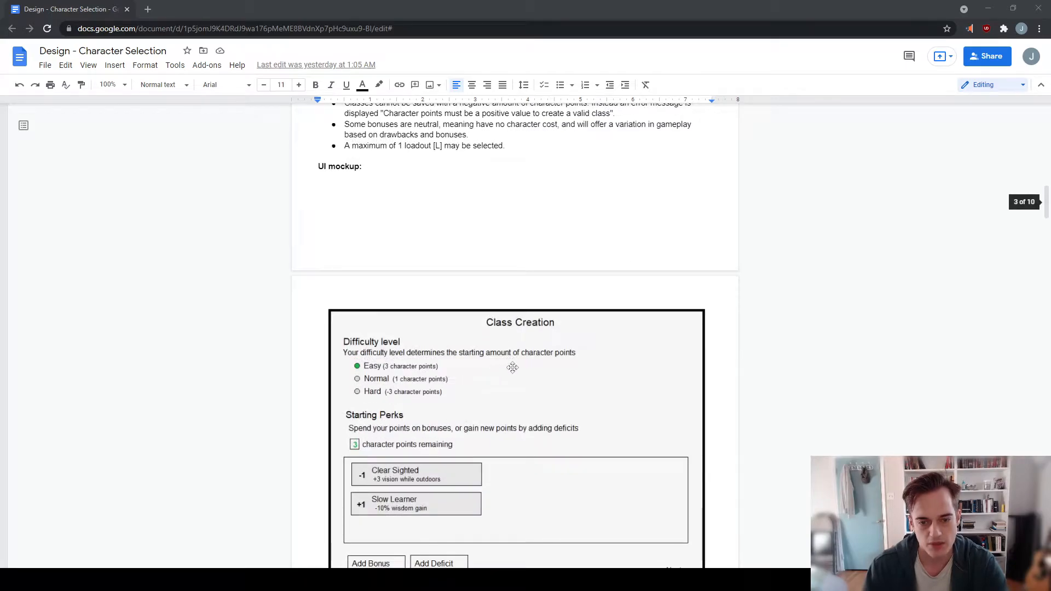
scroll(512, 367, "down", 5)
scroll(544, 330, "up", 3)
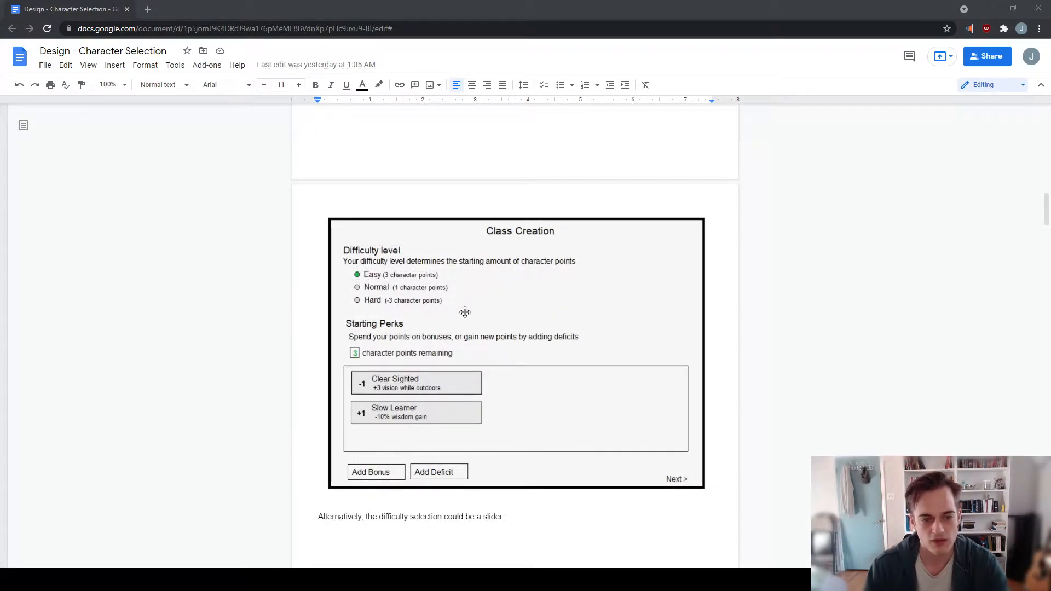
scroll(471, 279, "down", 2)
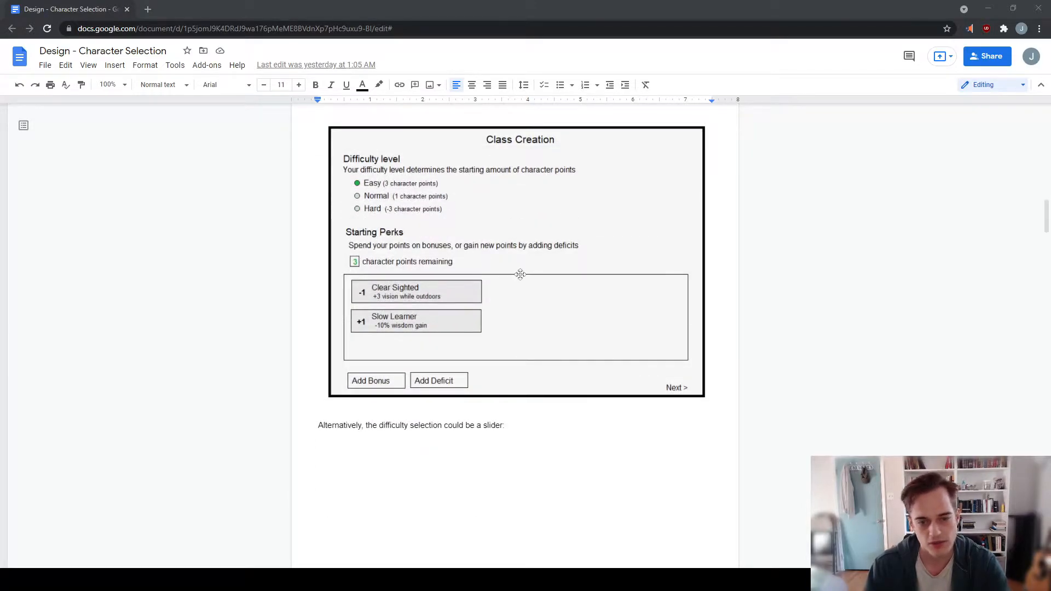
scroll(520, 274, "down", 1)
scroll(520, 274, "down", 11)
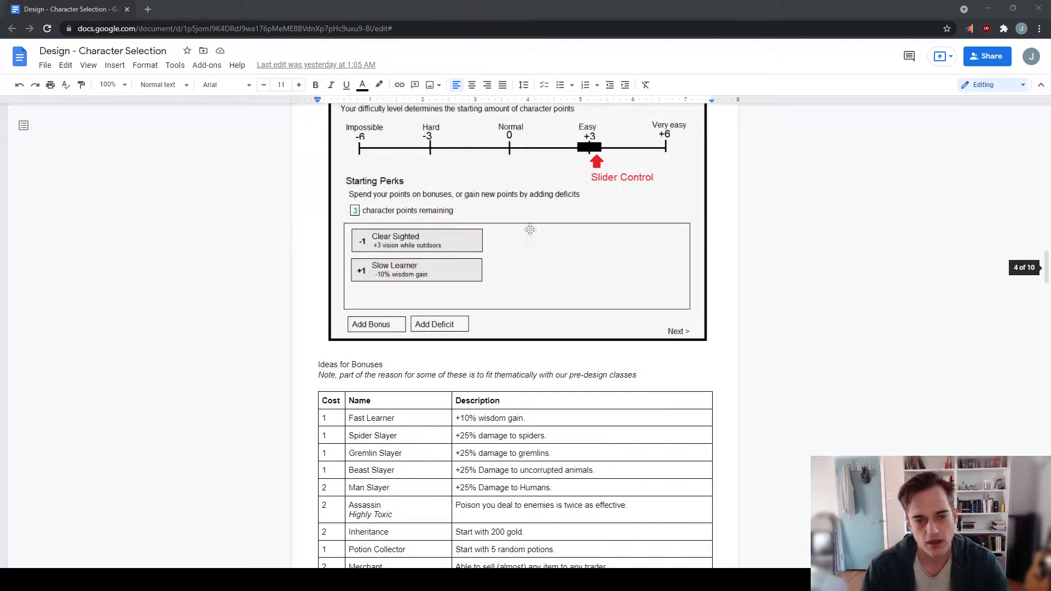
- Look through the Ideas for Bonuses table and return to the beginning of the document
scroll(530, 228, "up", 3)
scroll(553, 306, "down", 2)
scroll(503, 297, "down", 10)
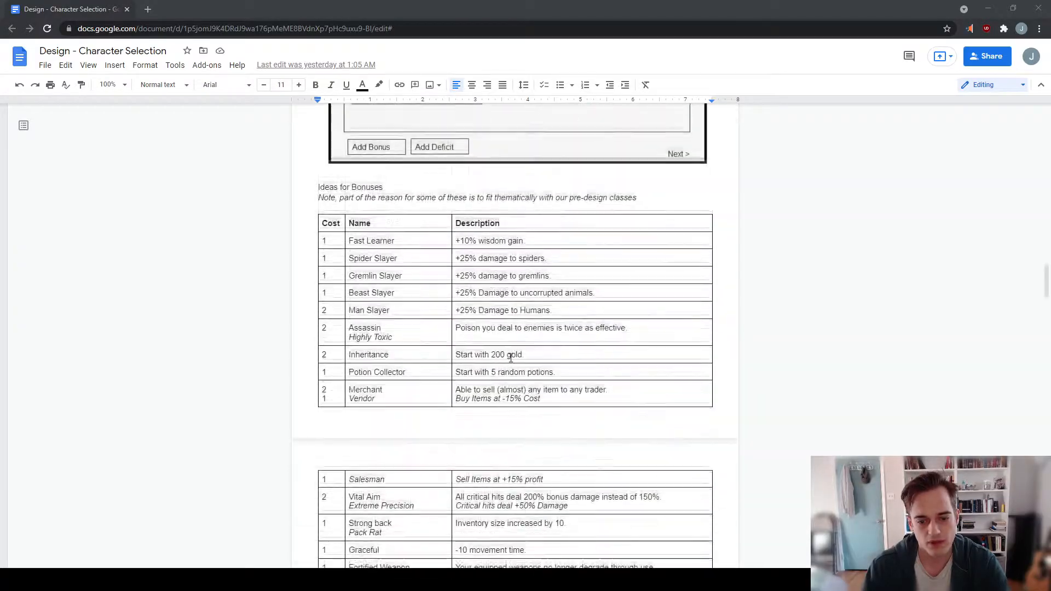
scroll(503, 297, "down", 5)
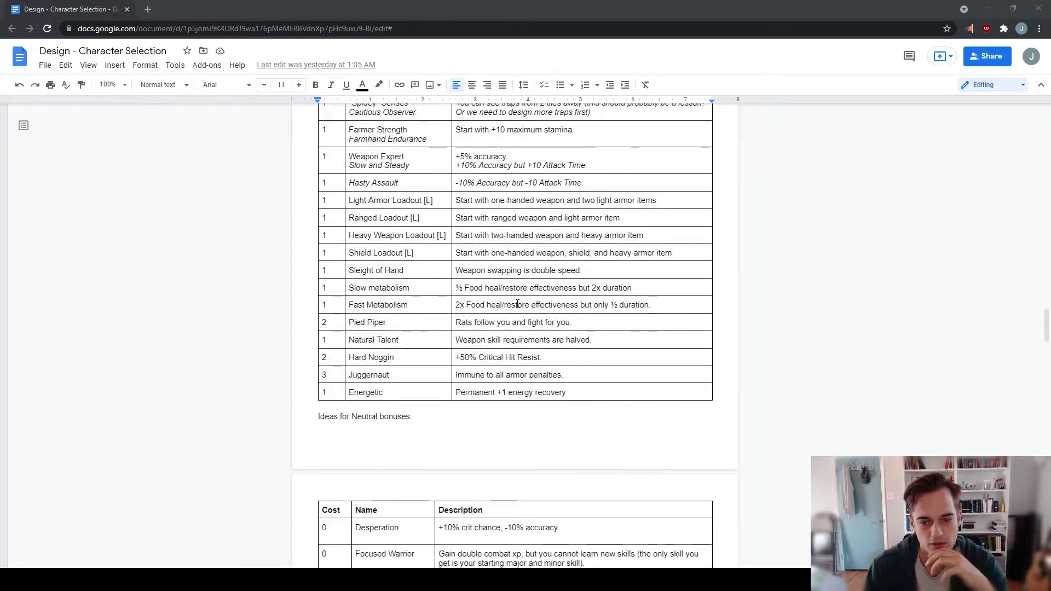
scroll(515, 304, "down", 3)
scroll(503, 314, "up", 20)
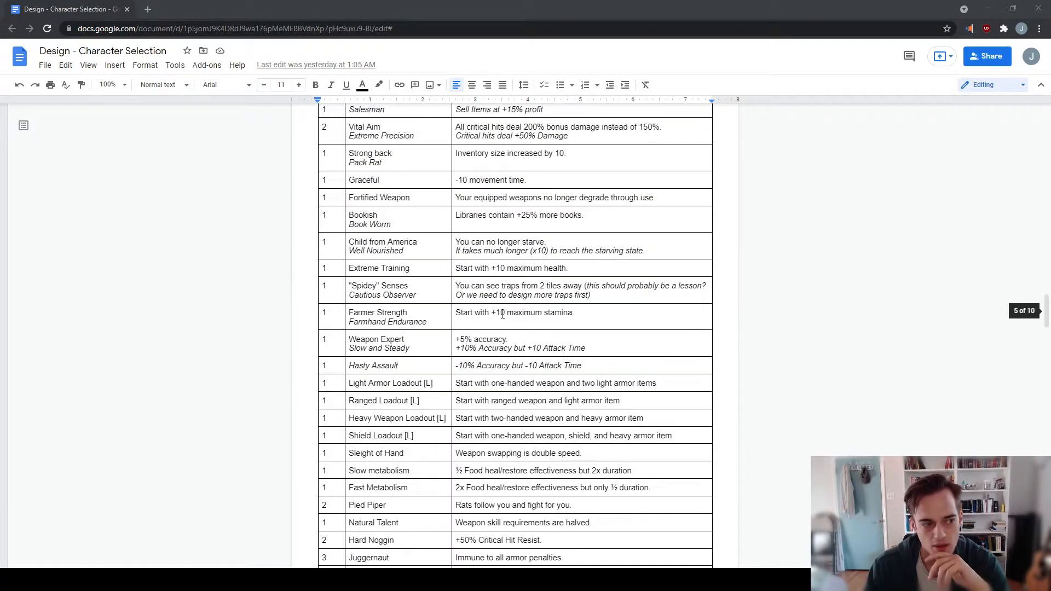
scroll(503, 315, "up", 20)
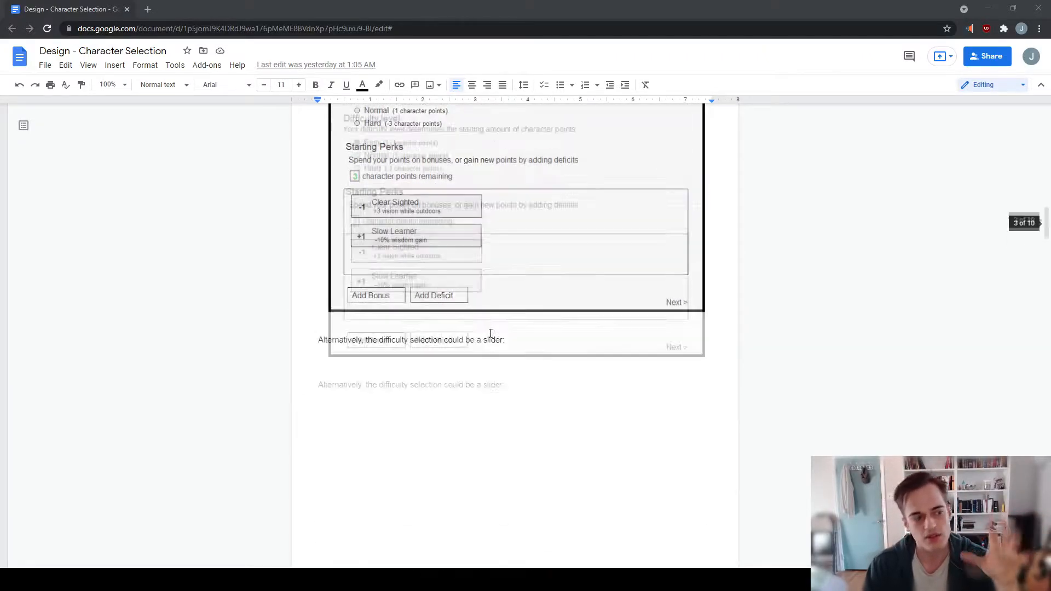
scroll(486, 303, "up", 15)
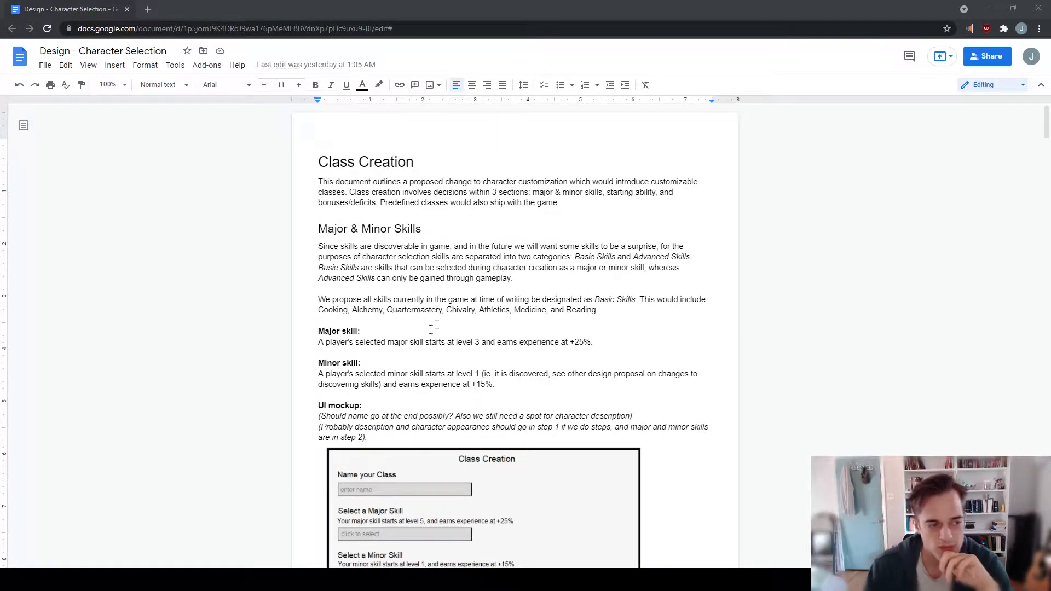
- Review the major and minor skill selection mockup again, along with the Starting Ability mockup
scroll(431, 328, "down", 3)
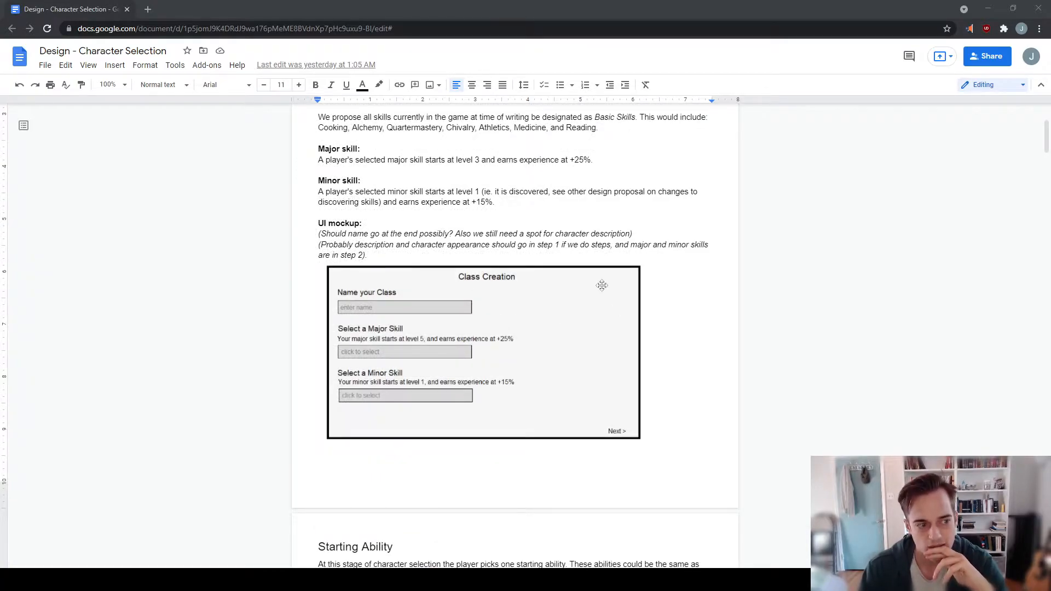
scroll(613, 236, "down", 2)
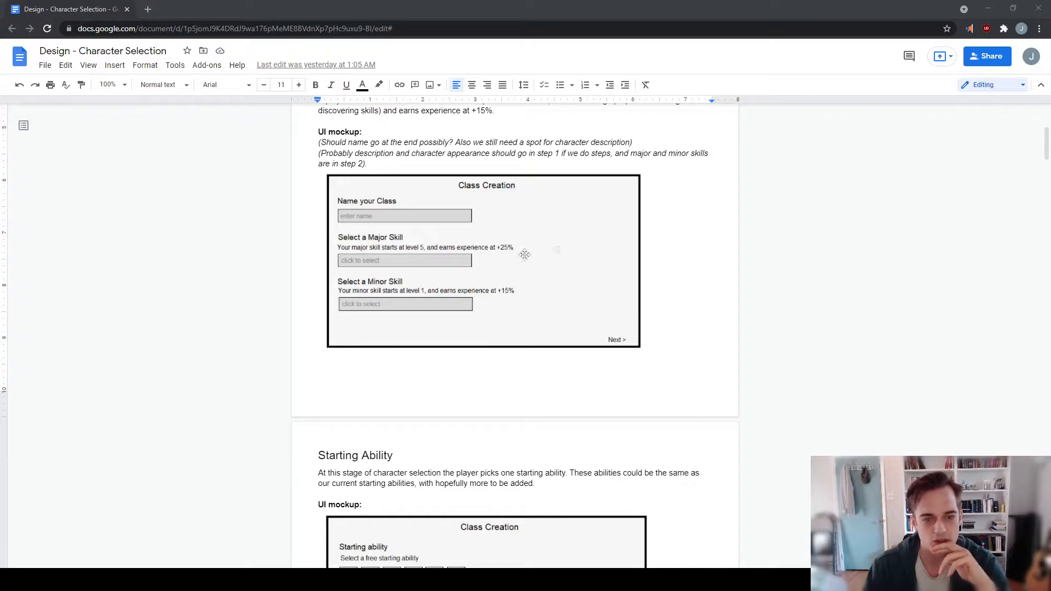
scroll(557, 263, "down", 2)
scroll(552, 269, "up", 2)
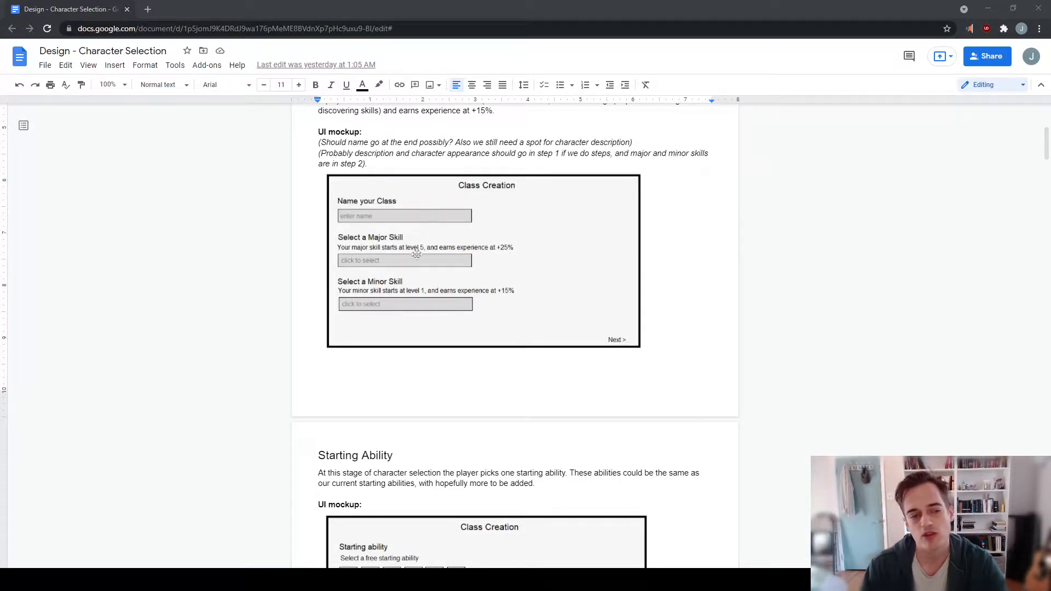
scroll(417, 254, "down", 2)
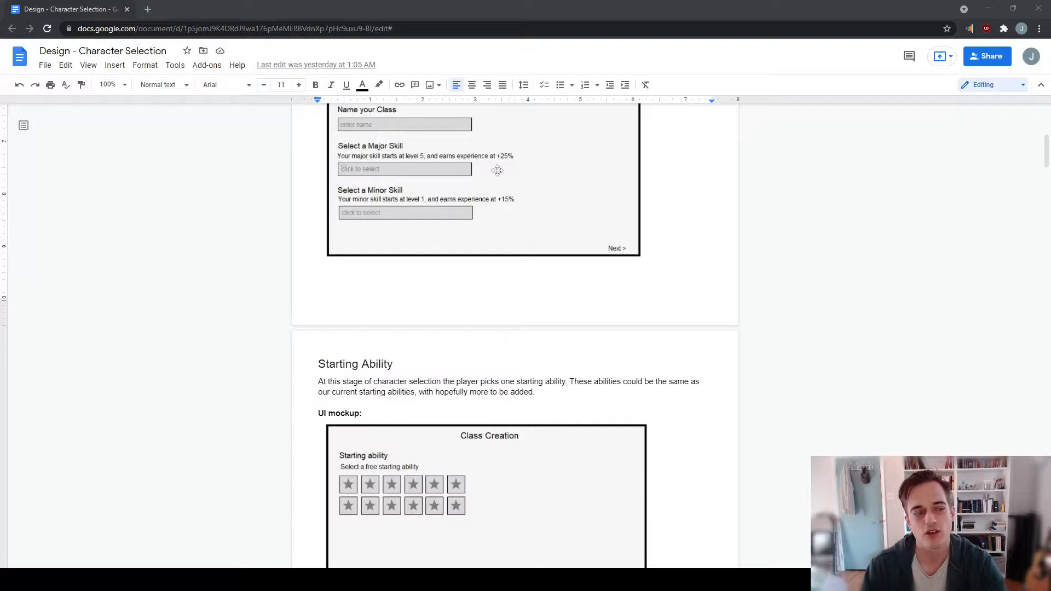
scroll(398, 221, "down", 2)
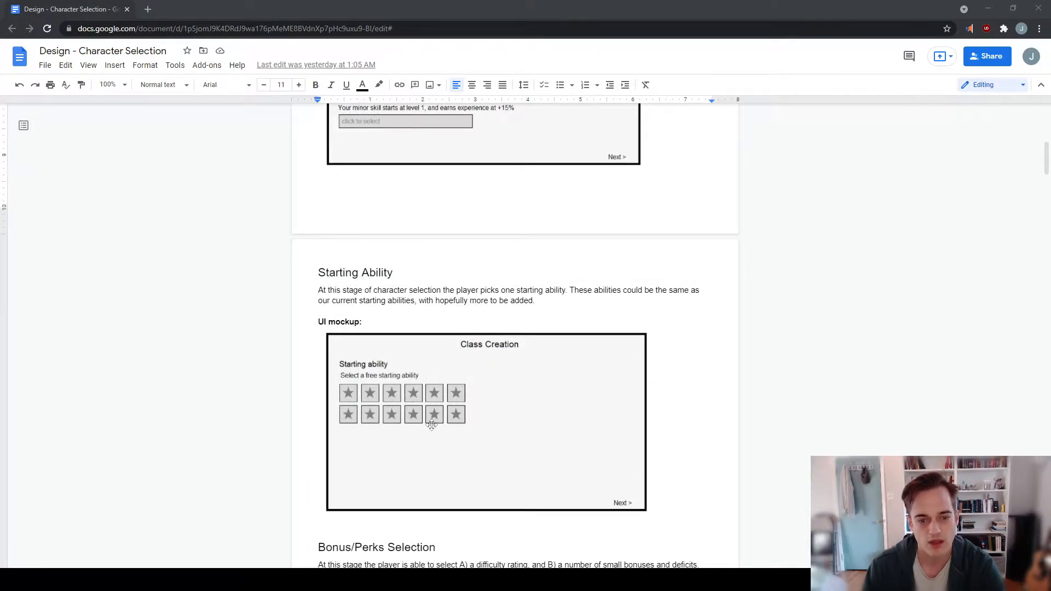
scroll(429, 417, "down", 2)
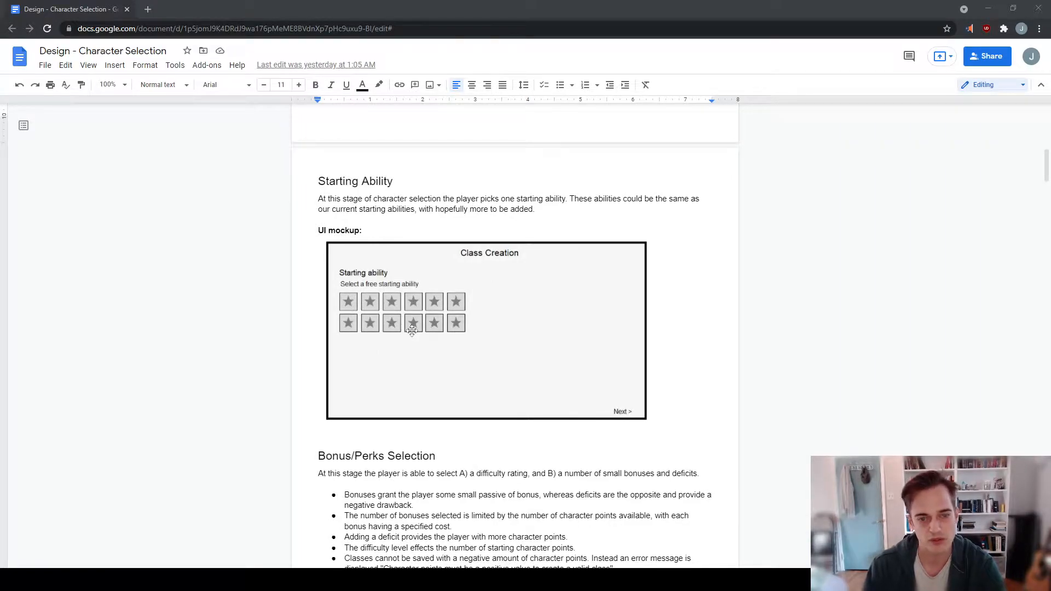
scroll(413, 328, "up", 2)
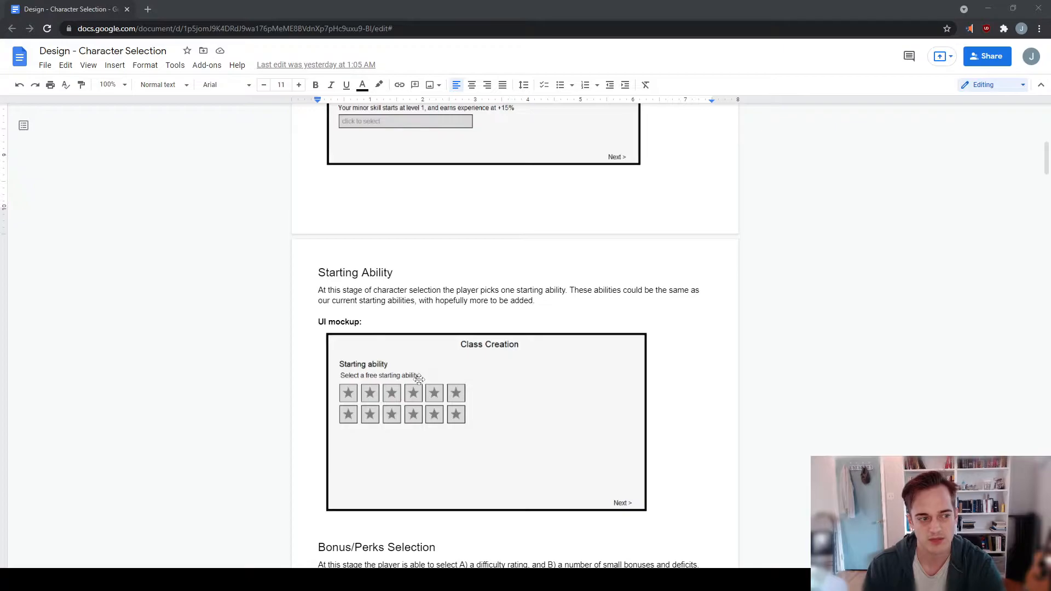
scroll(419, 378, "up", 4)
scroll(481, 284, "down", 4)
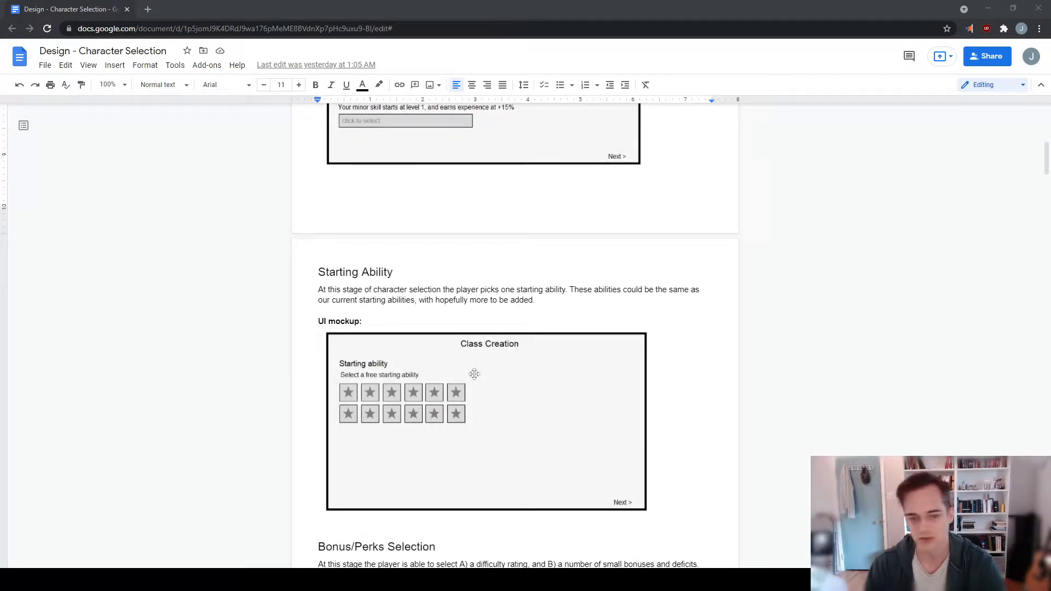
- Go over the Bonus/Perks Selection rules and continue to the Ideas for Bonuses table
scroll(483, 361, "down", 2)
scroll(472, 363, "down", 6)
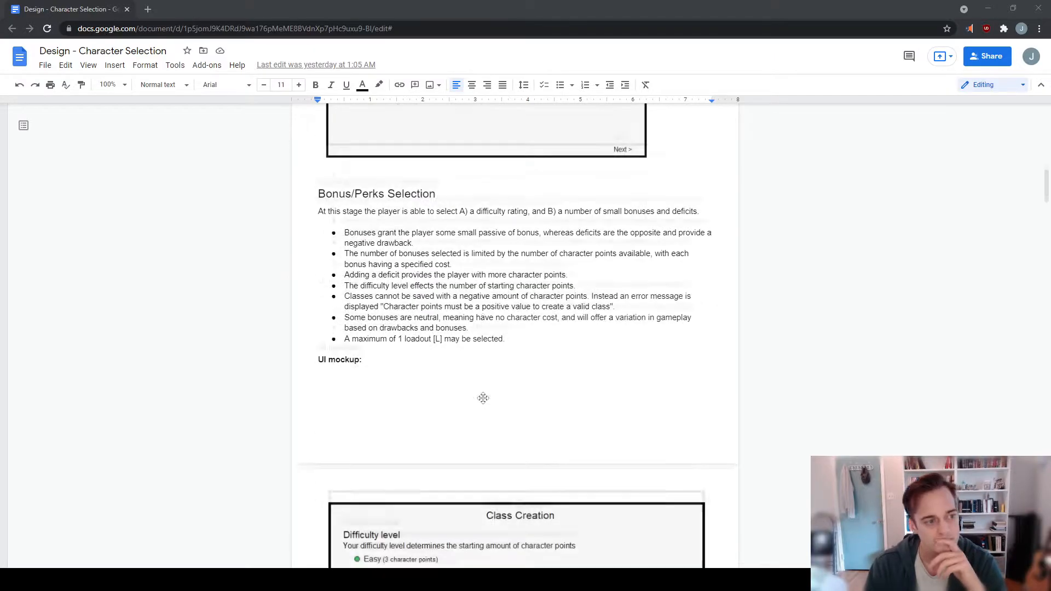
scroll(487, 383, "up", 12)
scroll(493, 230, "down", 18)
scroll(524, 273, "down", 17)
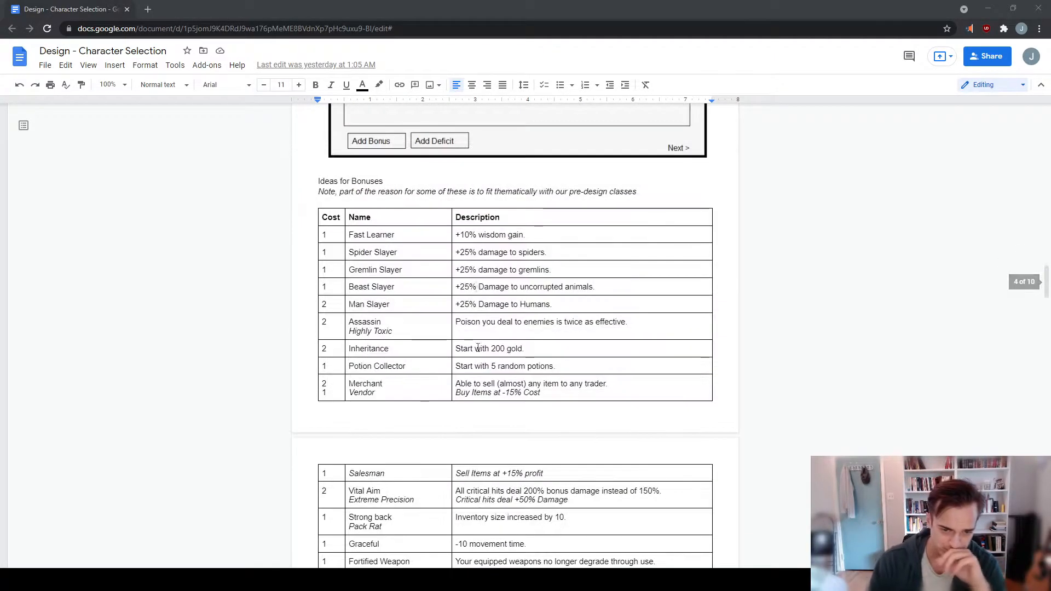
- Examine the Ideas for Bonuses table from Fast Learner through Energetic, alongside the difficulty slider mockup above it
scroll(477, 348, "up", 7)
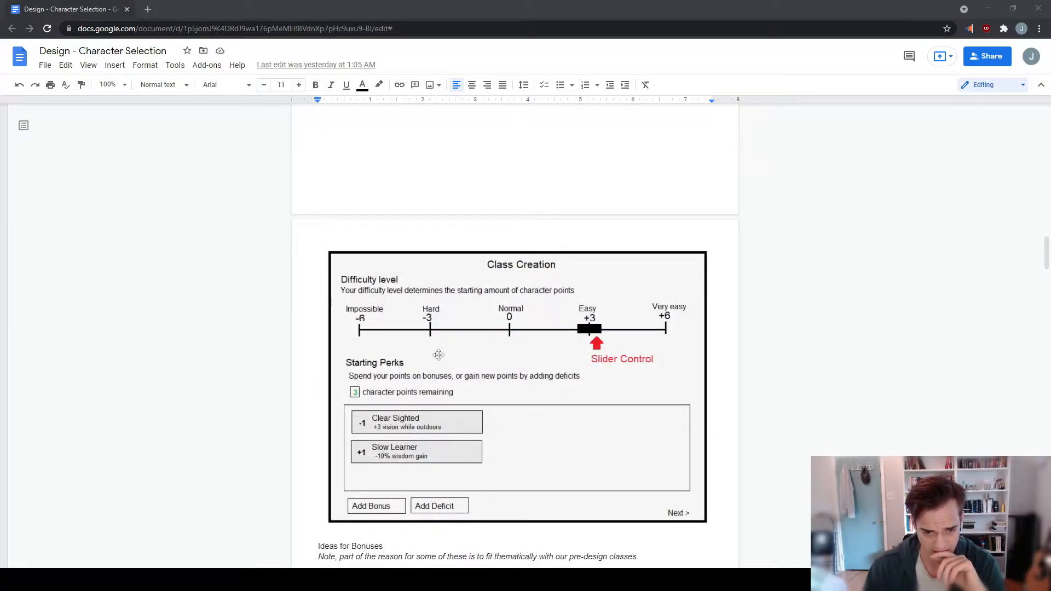
scroll(488, 371, "down", 12)
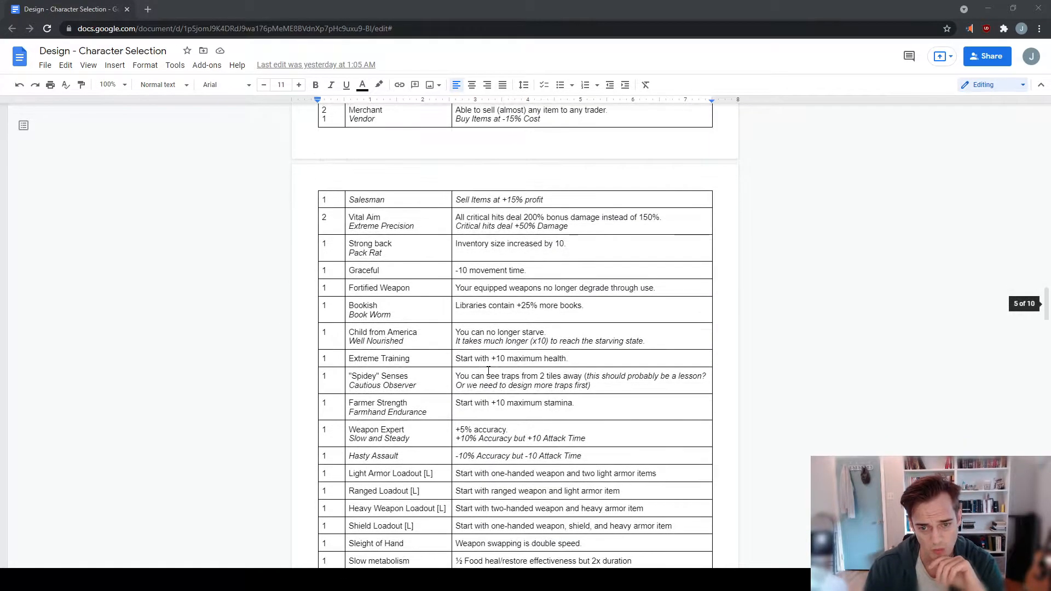
scroll(488, 371, "down", 3)
scroll(491, 329, "up", 3)
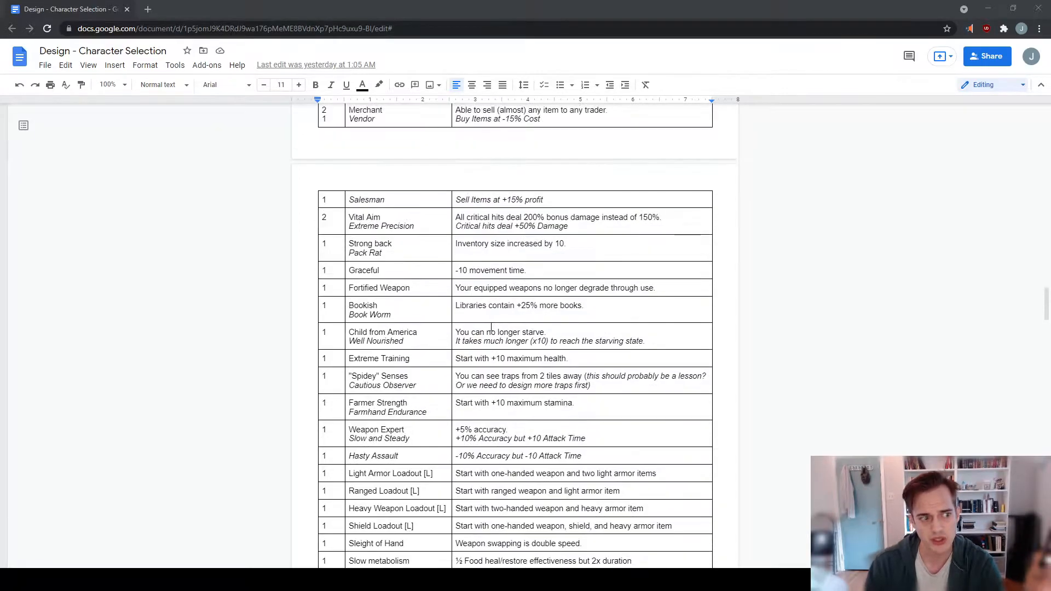
scroll(490, 328, "down", 3)
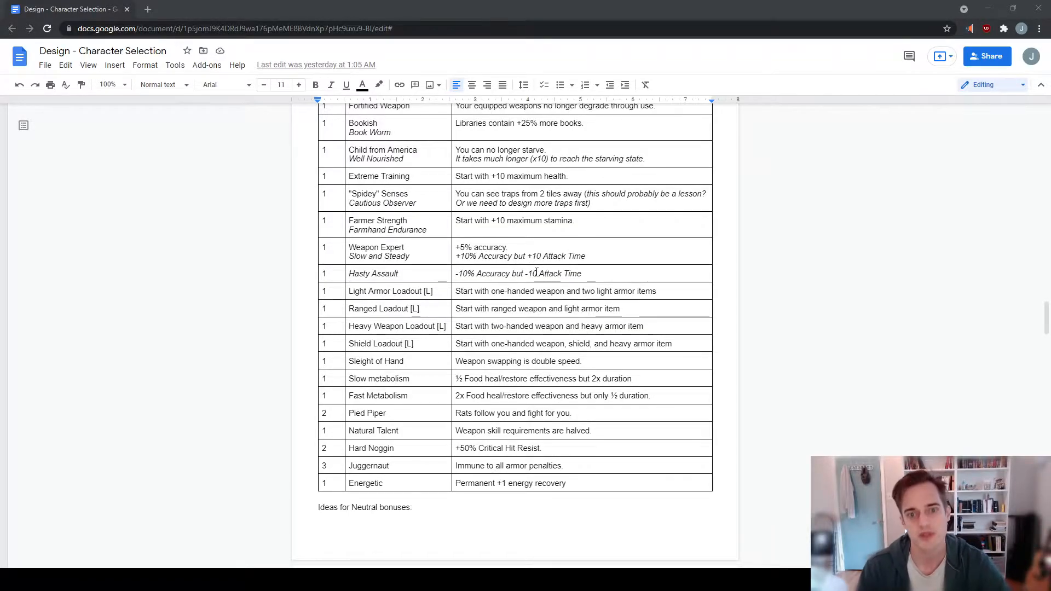
scroll(538, 294, "up", 8)
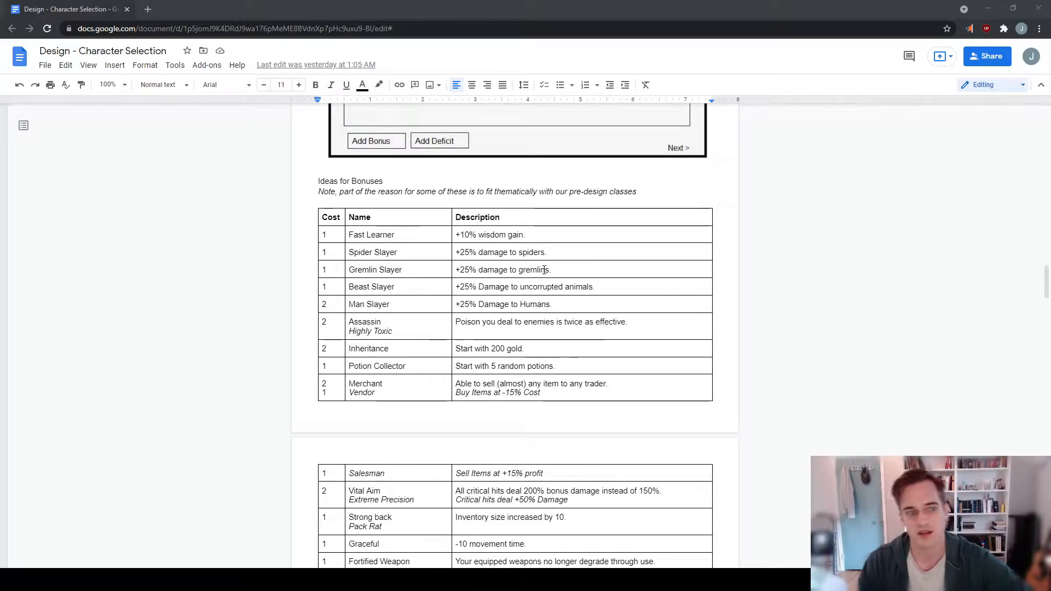
scroll(461, 362, "down", 3)
scroll(493, 328, "down", 3)
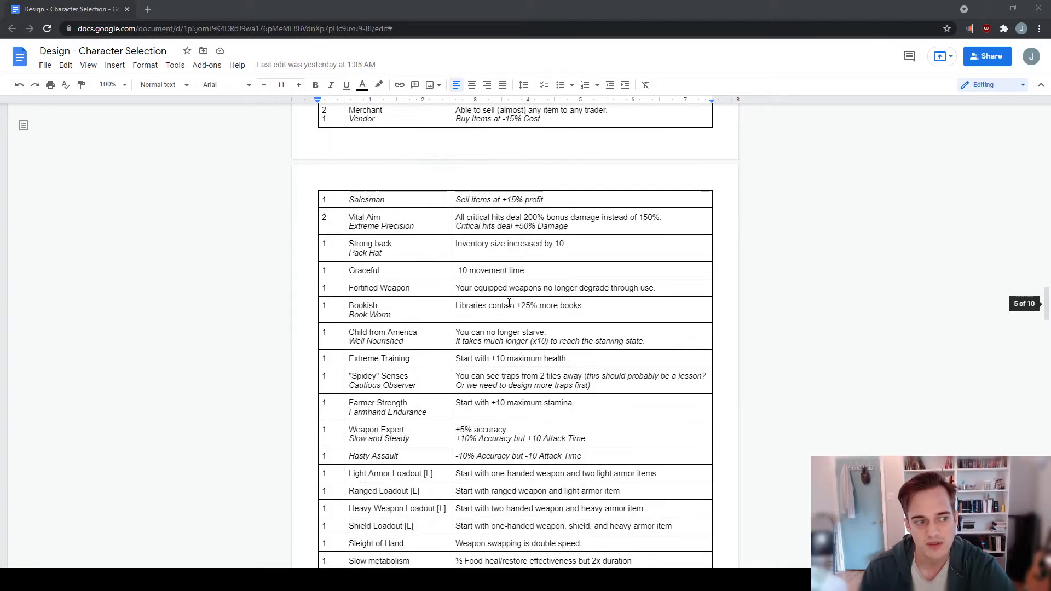
scroll(684, 329, "down", 2)
scroll(629, 366, "up", 15)
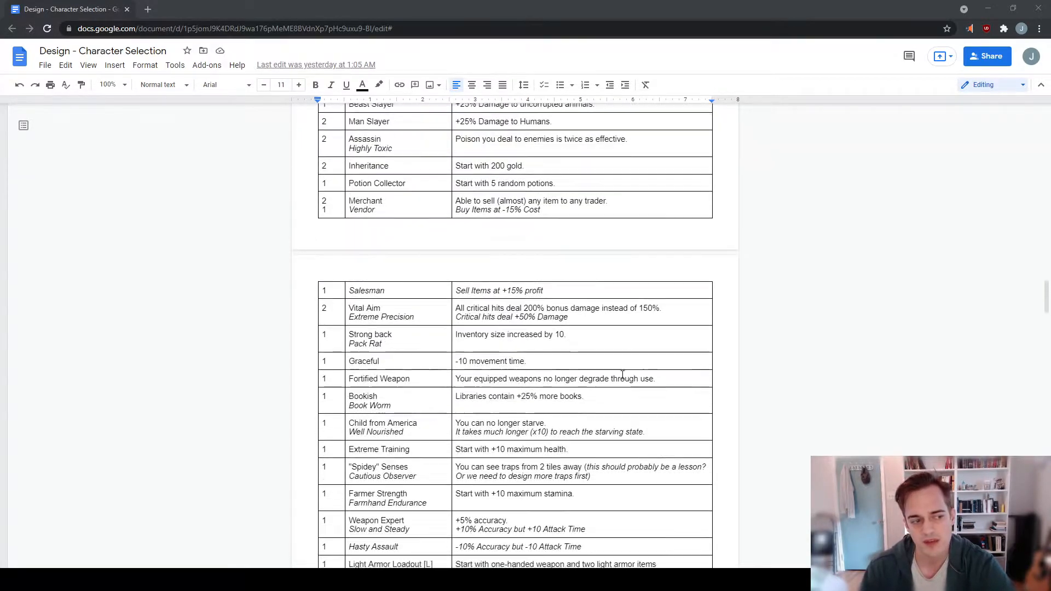
scroll(617, 351, "down", 7)
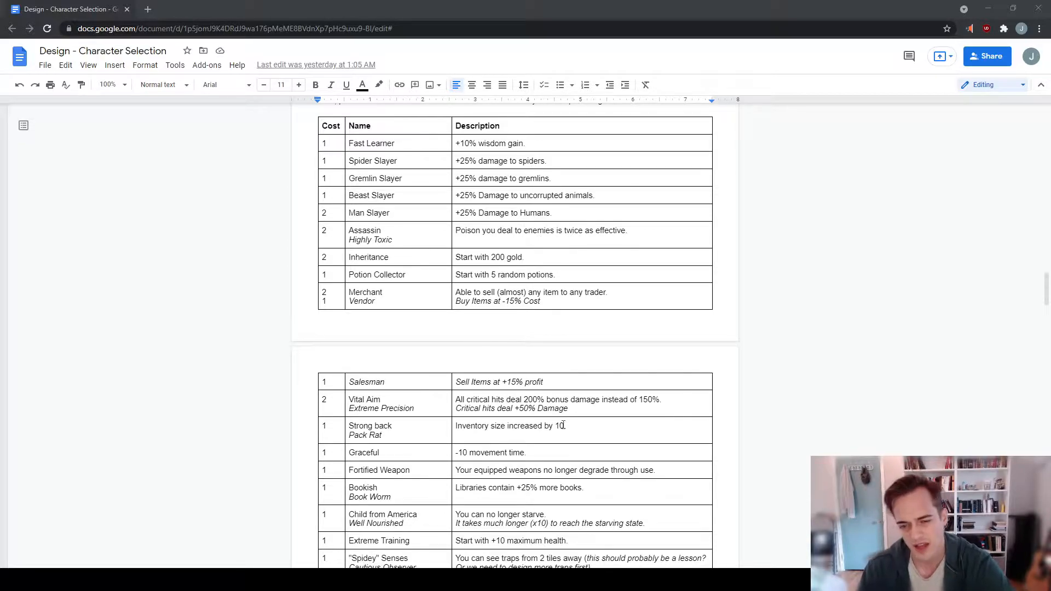
scroll(577, 367, "up", 7)
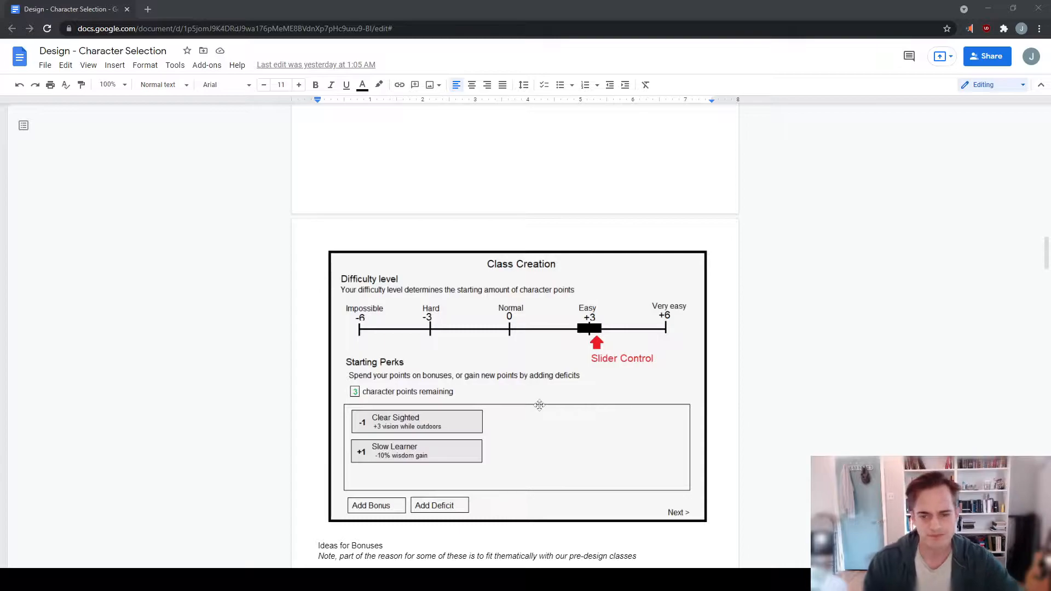
- Revisit the Starting Ability and major and minor skill mockups, and return to the Difficulty level and Starting Perks mockup
scroll(572, 317, "up", 14)
scroll(572, 324, "up", 7)
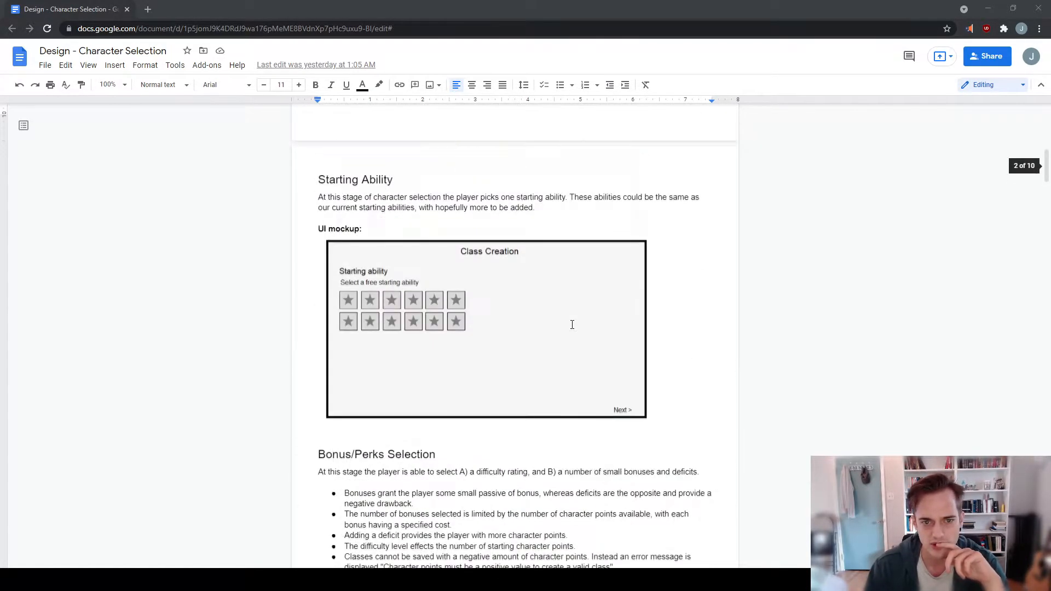
scroll(480, 304, "up", 7)
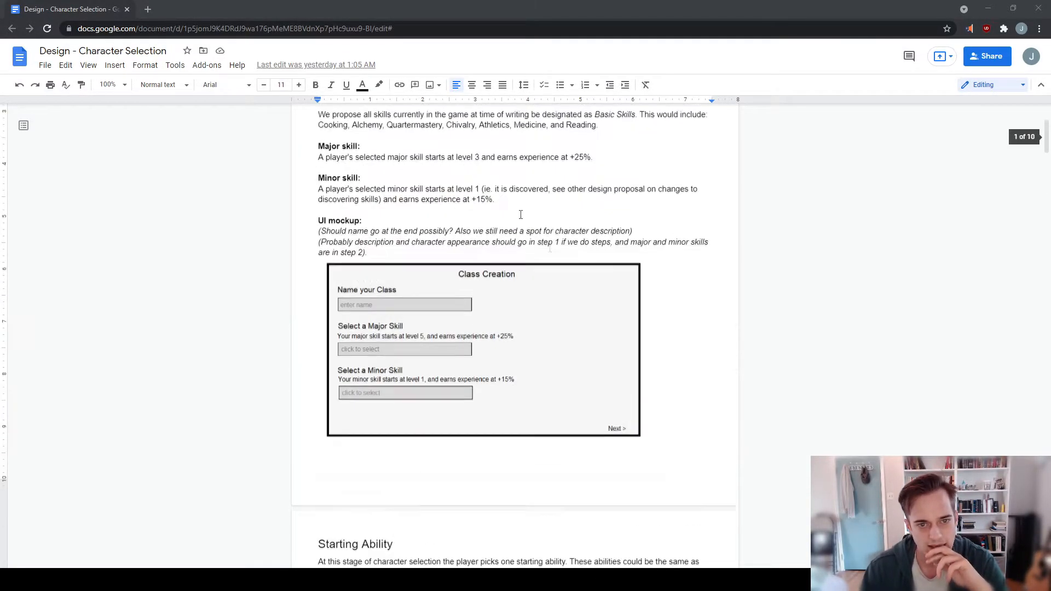
scroll(663, 189, "up", 6)
scroll(660, 194, "down", 6)
scroll(634, 186, "down", 20)
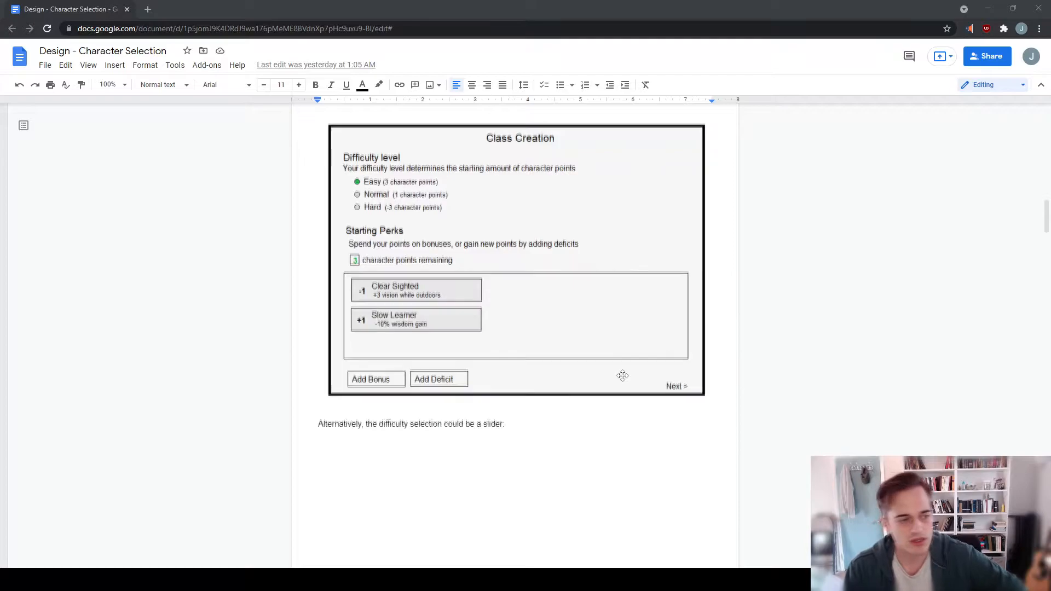
scroll(617, 376, "down", 8)
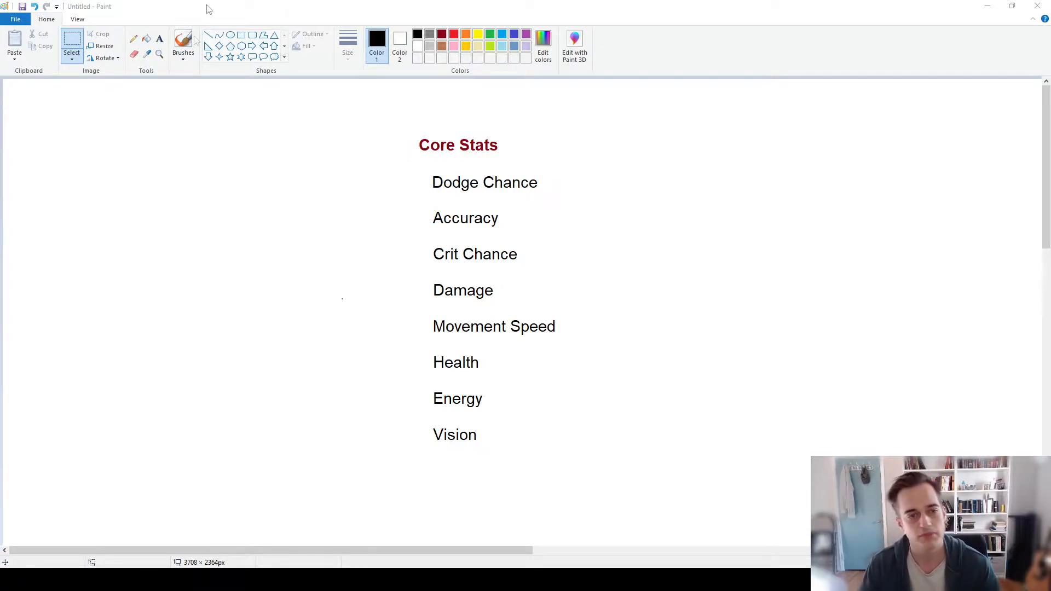
- Draw a thin freehand curved arrow in black pointing at Dodge Chance in the Core Stats list
left_click(241, 35)
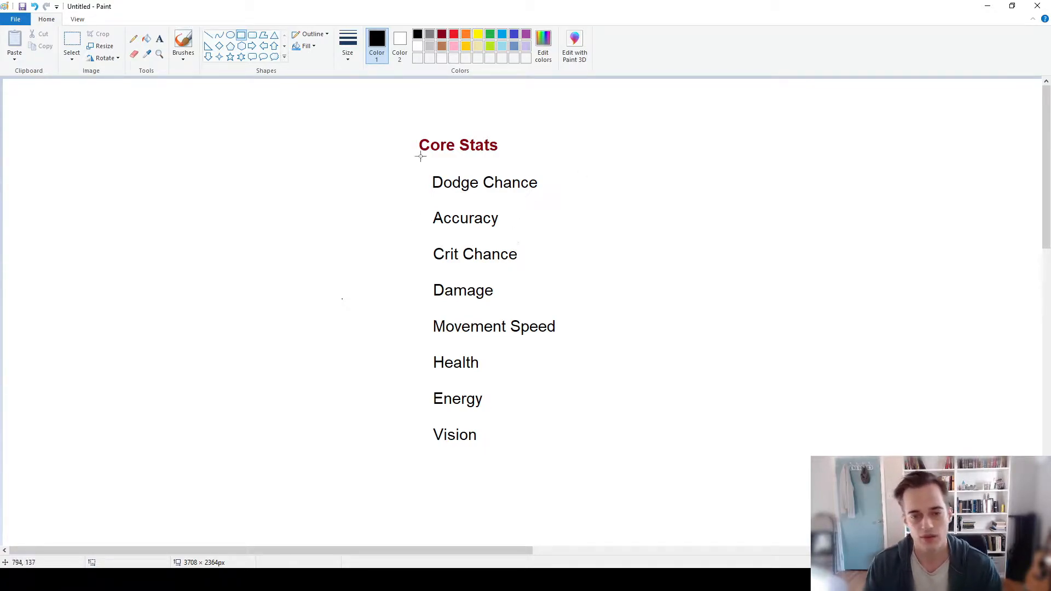
left_click(160, 39)
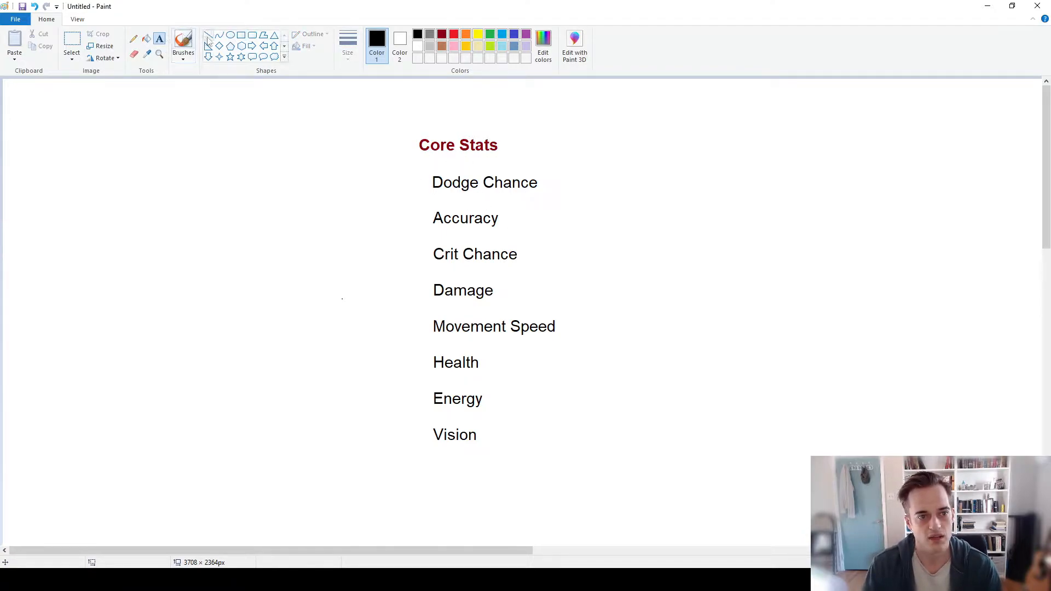
left_click(133, 38)
mouse_move(347, 158)
left_mouse_down()
mouse_move(385, 181)
mouse_move(423, 183)
left_mouse_up()
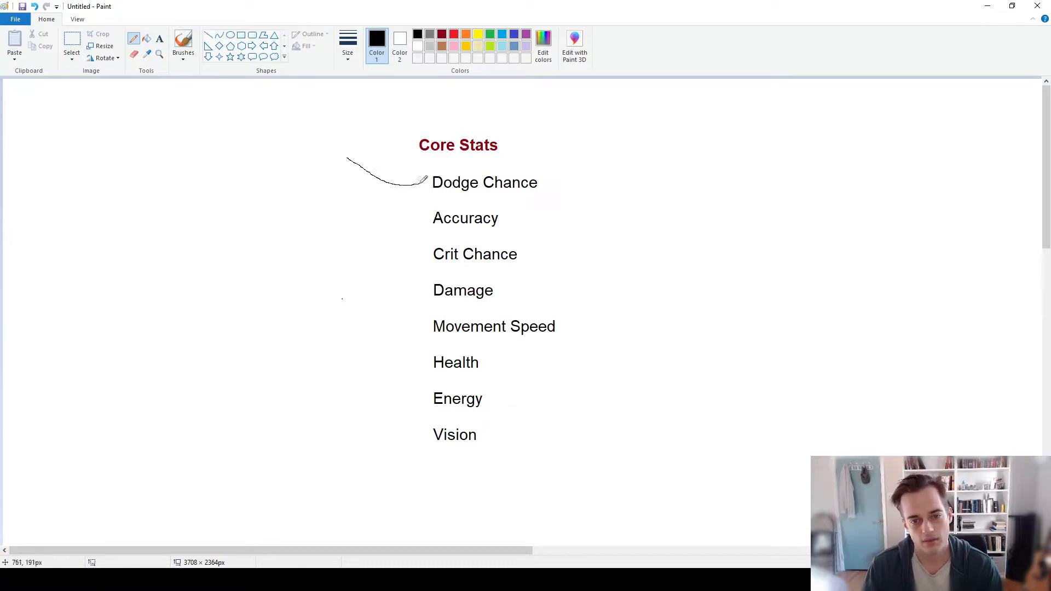
- Add the text lines "Agility" and "Equipment" beside the start of the arrow leading to Dodge Chance
left_click(160, 40)
left_click(279, 142)
type("Agility")
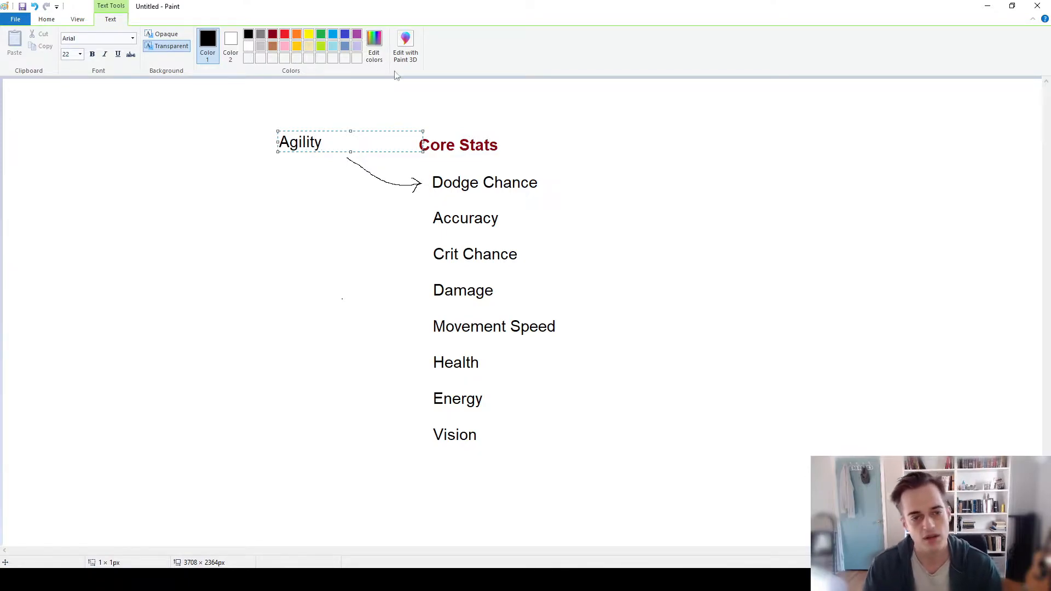
left_click_drag(383, 129, 394, 130)
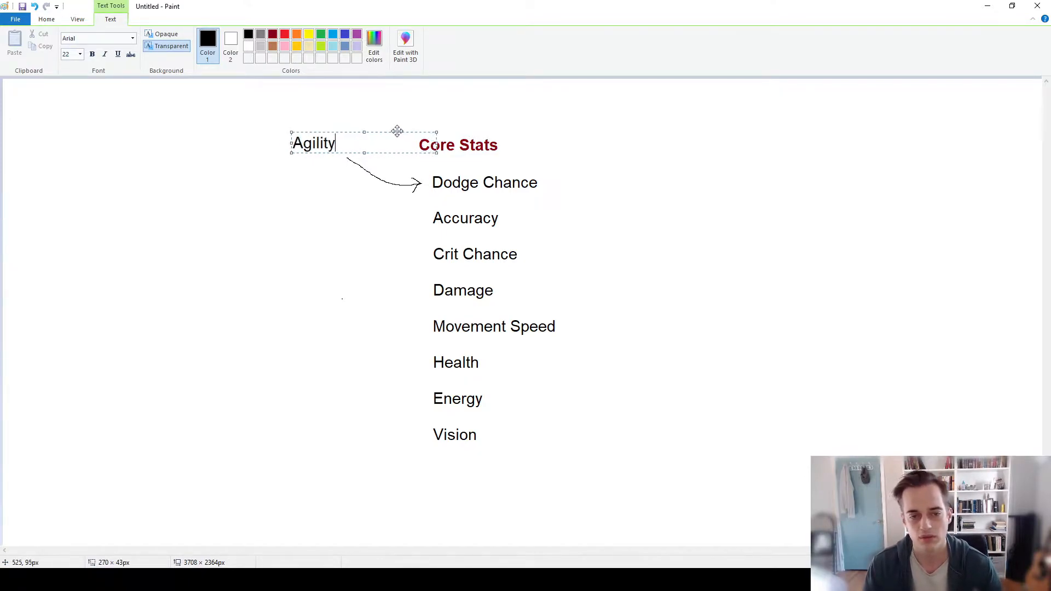
key("Return")
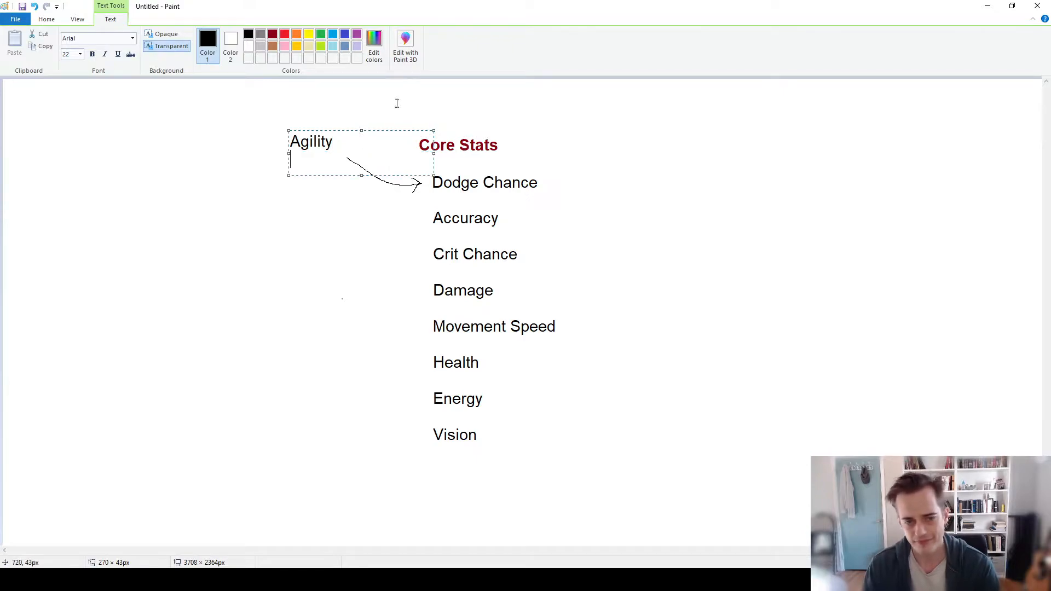
mouse_move(405, 130)
left_mouse_down()
mouse_move(404, 118)
mouse_move(398, 127)
left_mouse_up()
type("Equipment")
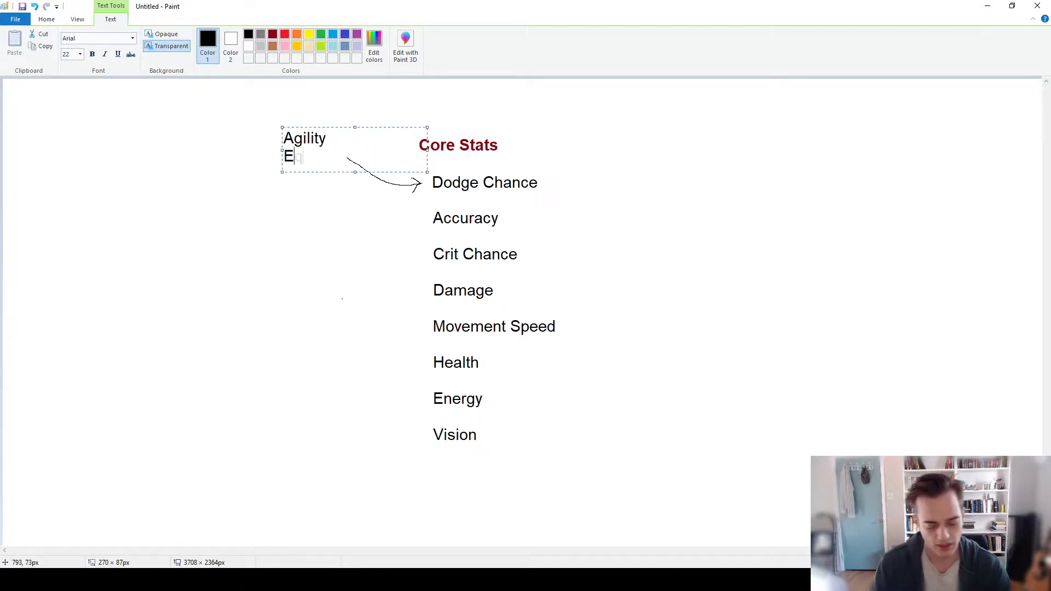
left_click_drag(404, 128, 387, 135)
left_click(331, 237)
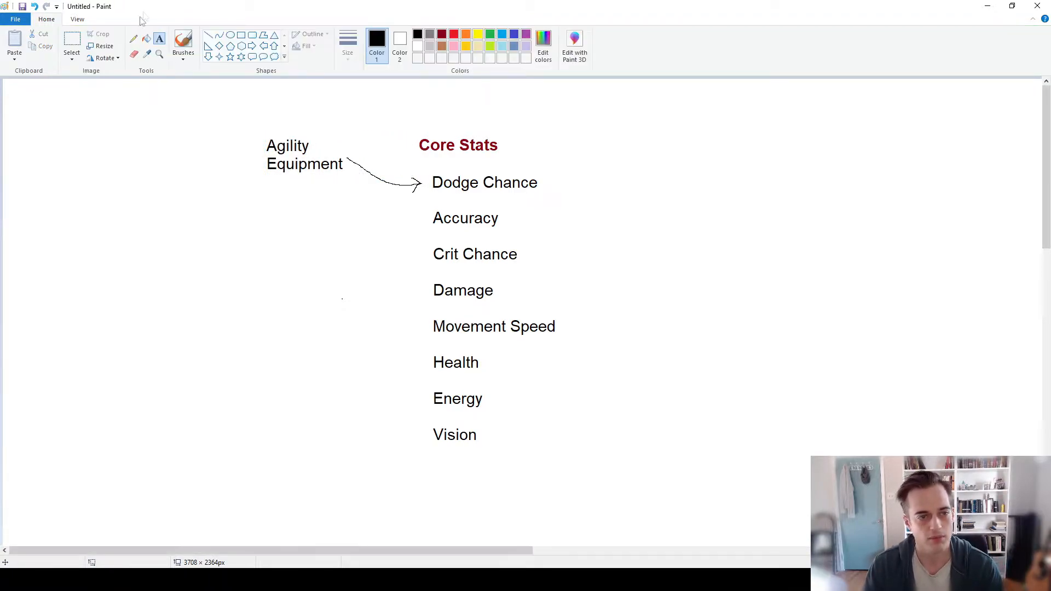
- Frame the Agility and Equipment labels with a rectangle about 217 × 136 px, and Dodge Chance with a second rectangle
left_click(242, 35)
left_click_drag(233, 115, 352, 189)
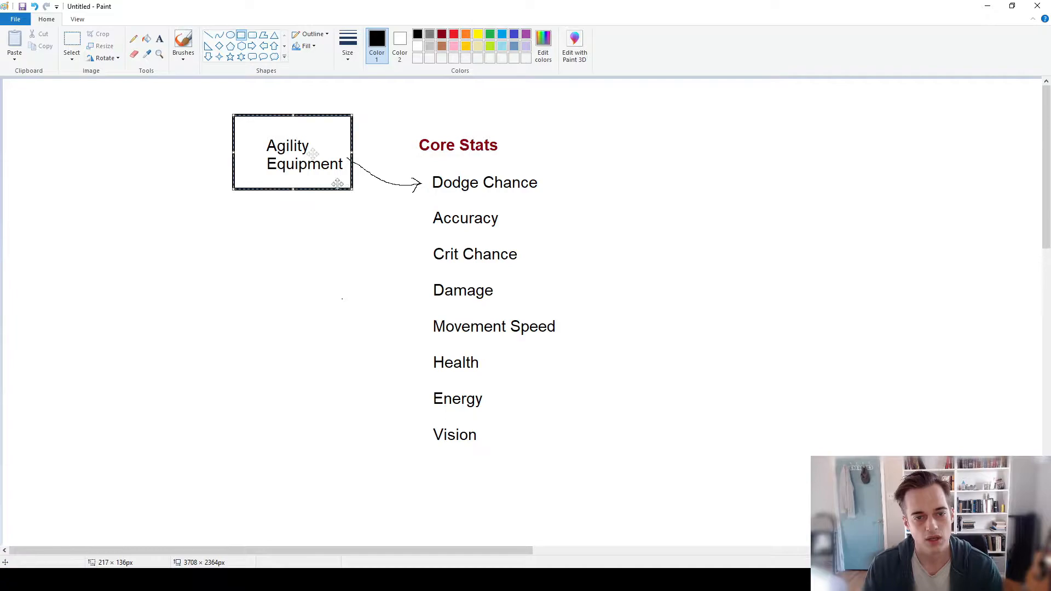
left_click(359, 258)
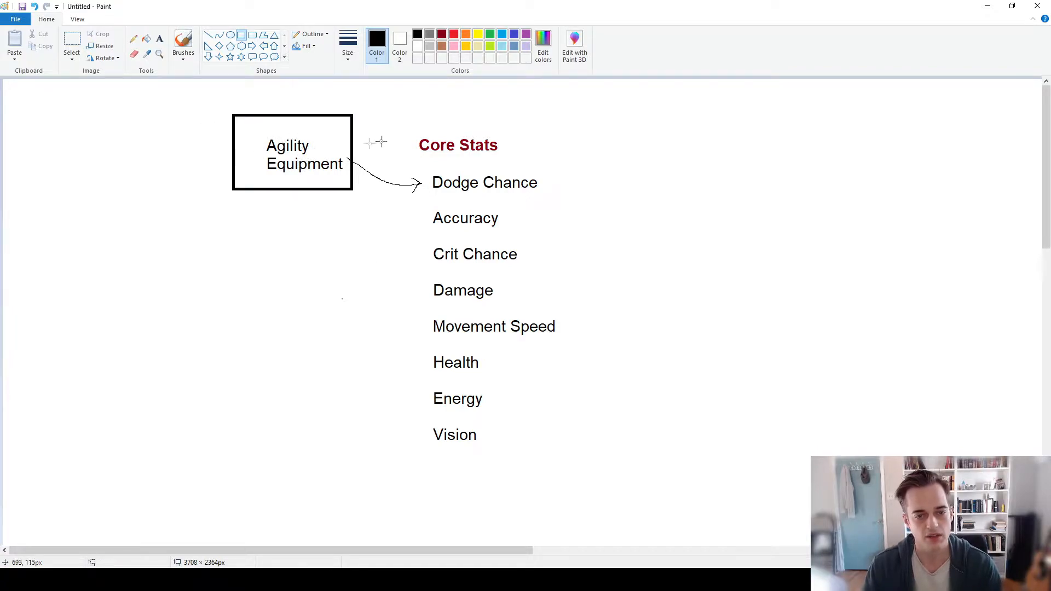
mouse_move(416, 166)
left_mouse_down()
mouse_move(446, 188)
mouse_move(547, 198)
left_mouse_up()
left_click(604, 169)
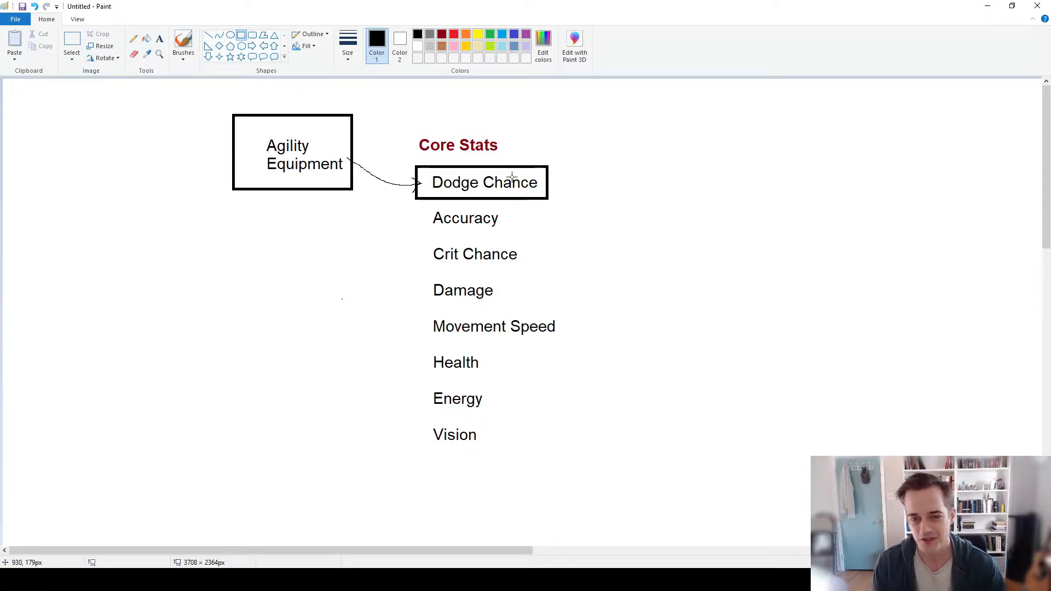
- Undo both rectangles, the Agility and Equipment labels and the arrow, leaving only the Core Stats list
key("ctrl+z")
key("ctrl+z")
key("ctrl+z")
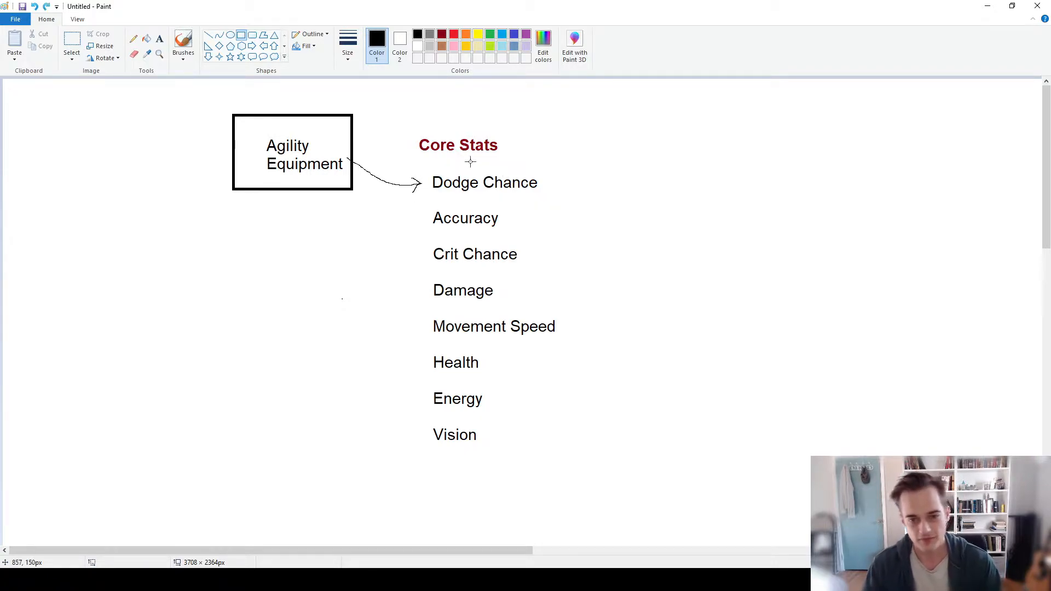
key("ctrl+z")
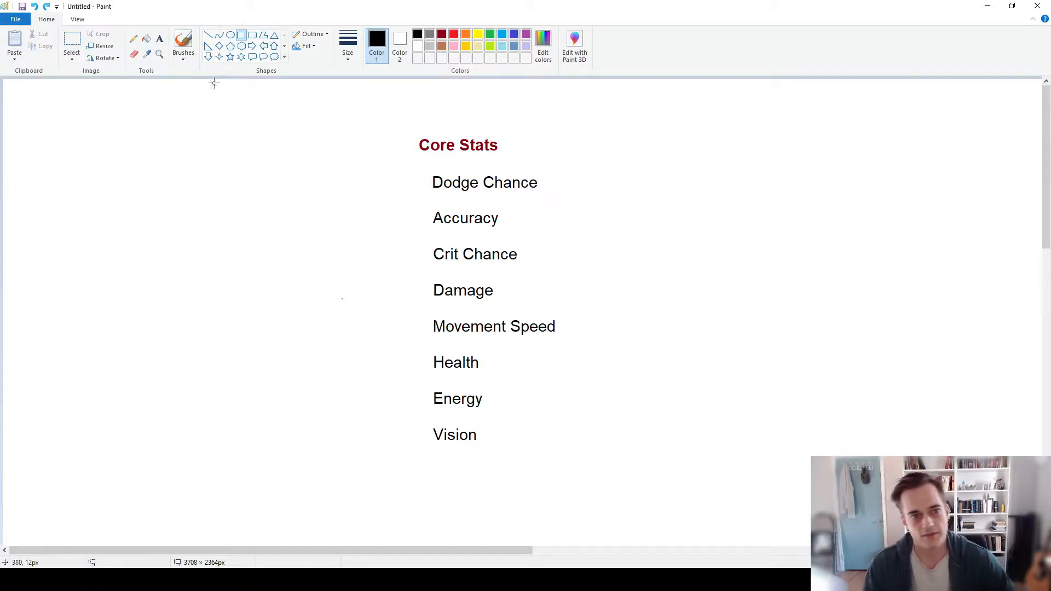
- Try framing the whole Core Stats list with a rectangle about 340 × 701 px, and undo it
left_click_drag(395, 111, 582, 498)
key("ctrl+z")
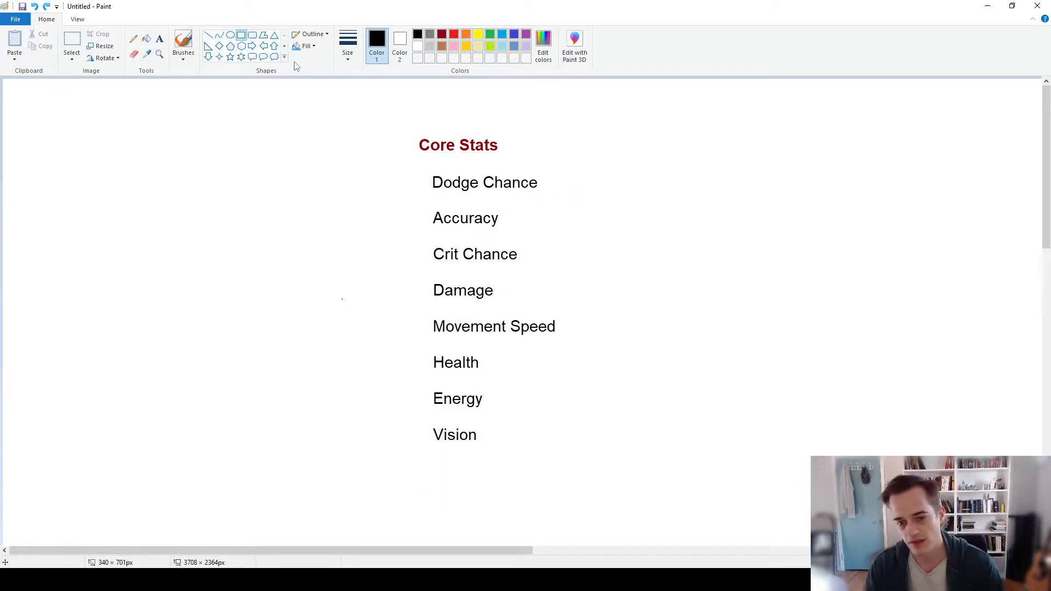
left_click(230, 34)
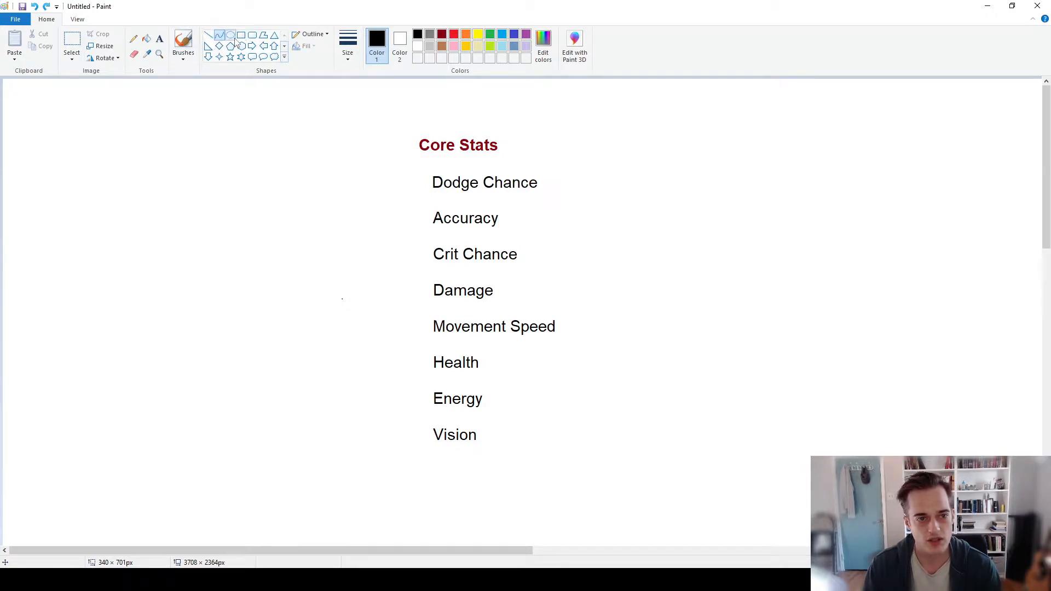
left_click(133, 38)
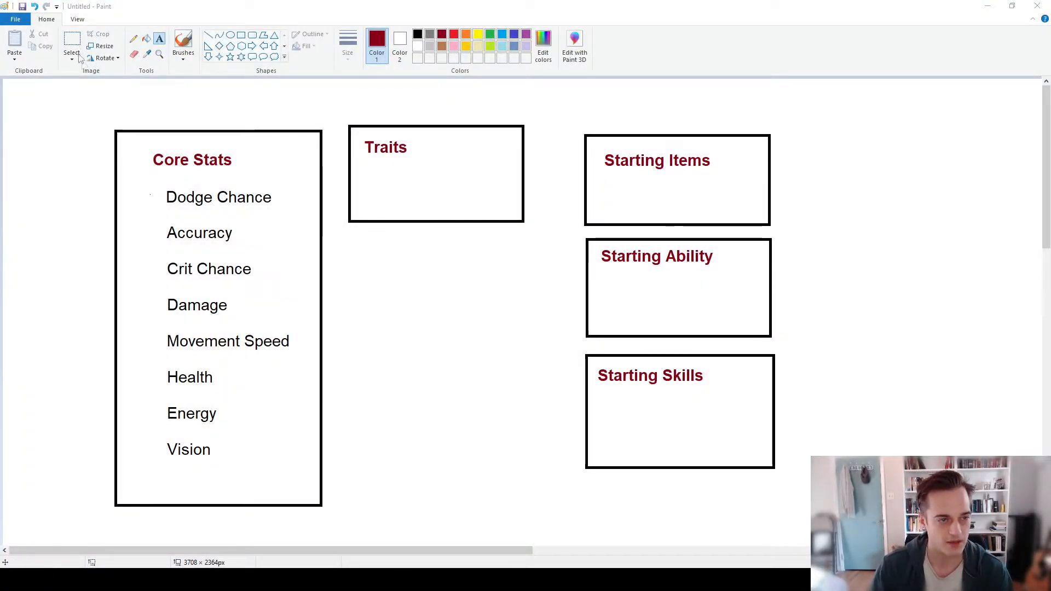
- Outline the Core Stats box and the Traits box with temporary selections to point them out, clearing each one
left_click_drag(134, 130, 306, 515)
left_click(405, 474)
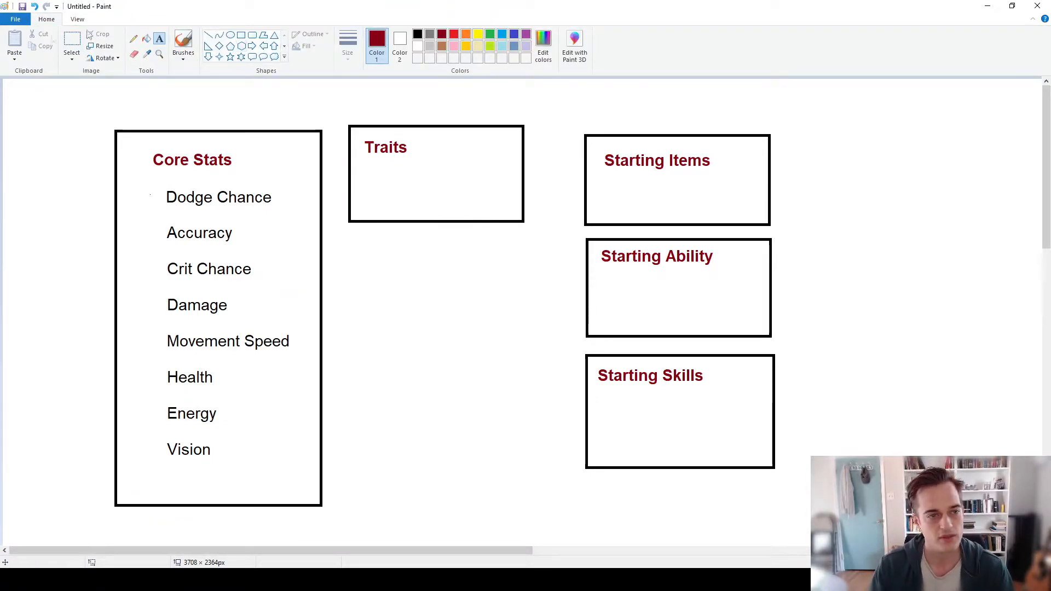
left_click(72, 41)
left_click_drag(334, 109, 544, 251)
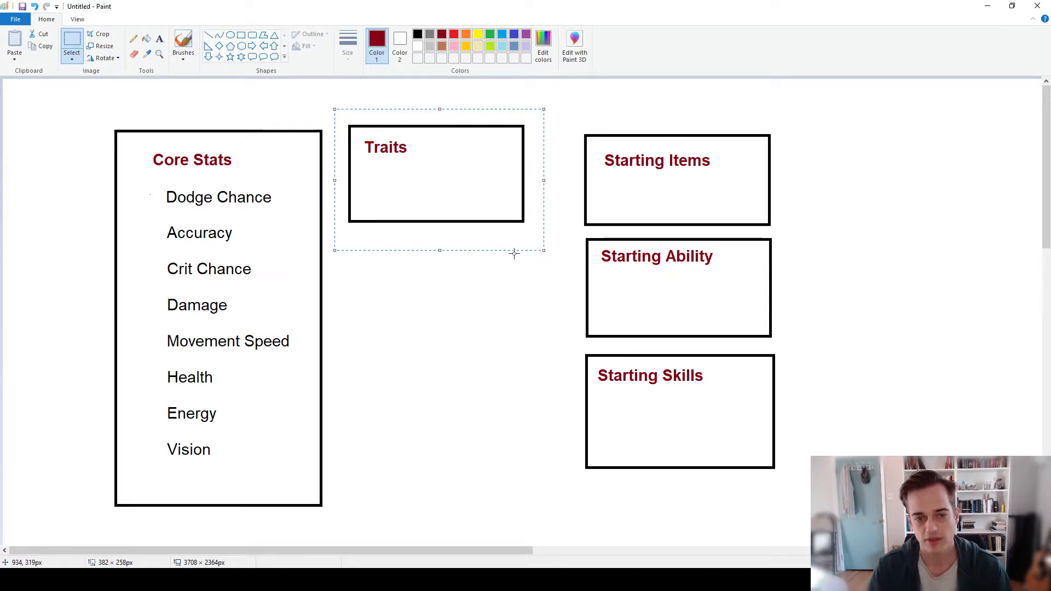
left_click(450, 265)
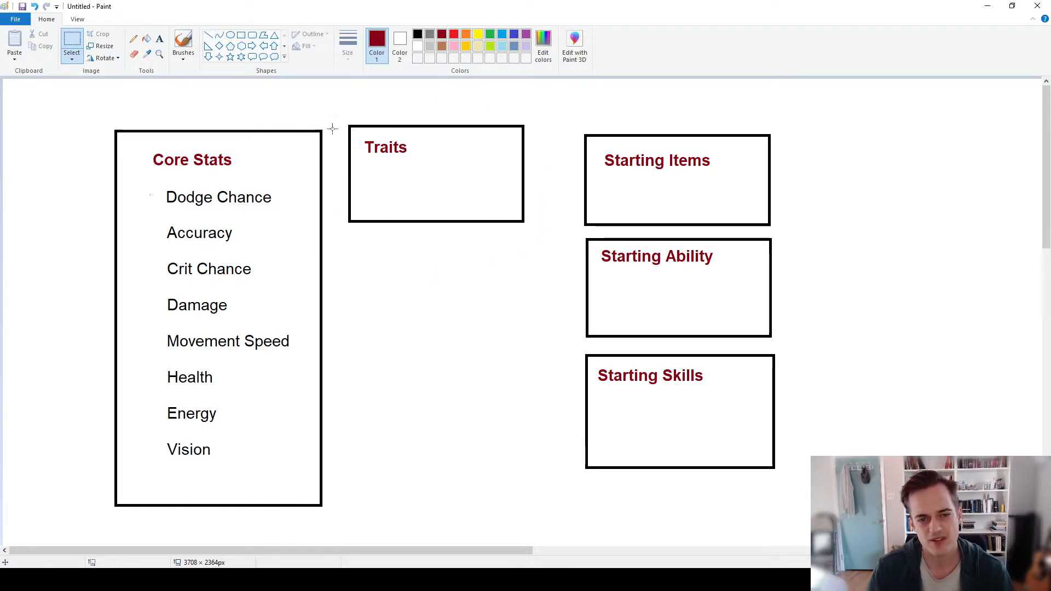
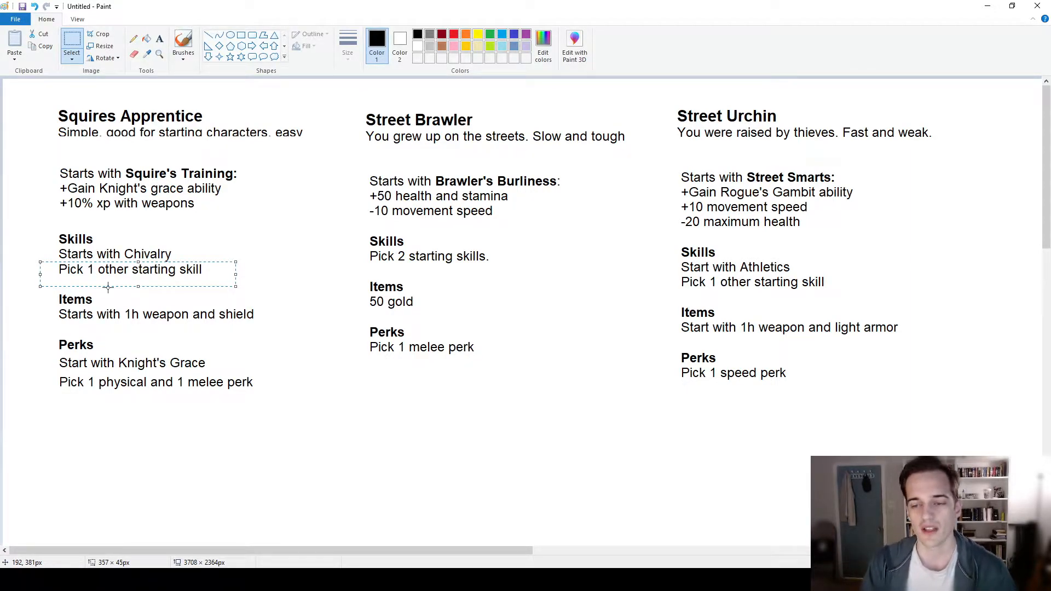
- Outline the Squires Apprentice perks and then its whole column with temporary selections to point them out, clearing each one
left_click(291, 427)
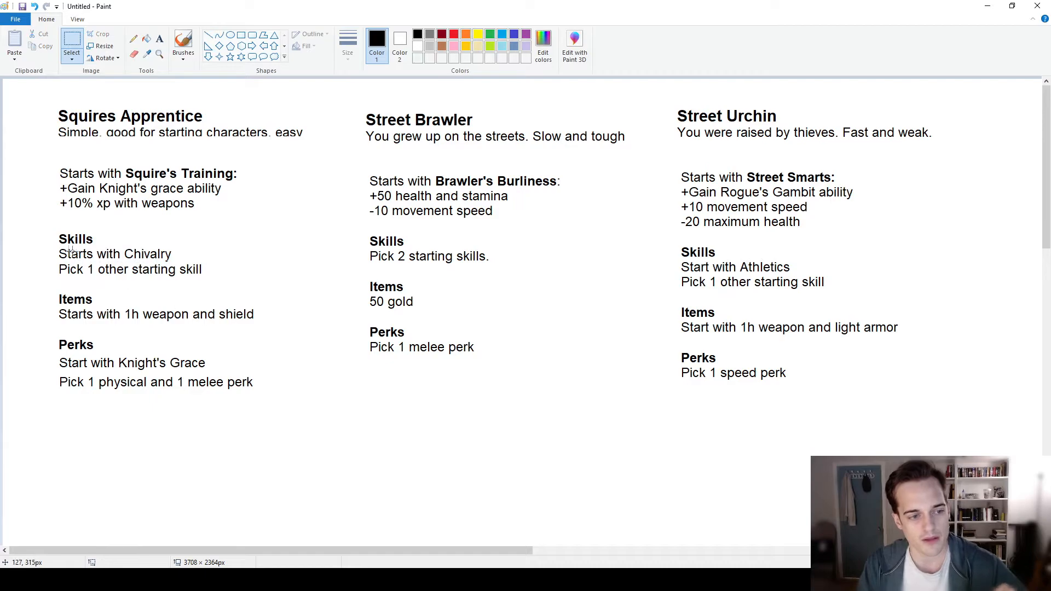
left_click_drag(229, 277, 229, 277)
mouse_move(313, 420)
left_mouse_down()
mouse_move(40, 343)
mouse_move(37, 352)
left_mouse_up()
mouse_move(56, 92)
left_mouse_down()
mouse_move(371, 428)
mouse_move(342, 438)
left_mouse_up()
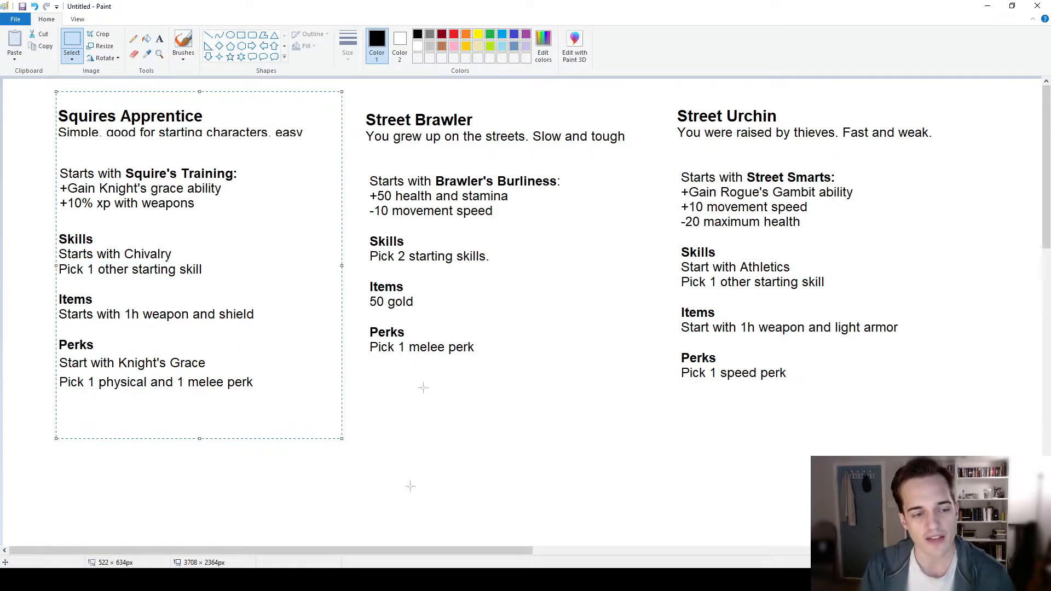
left_click(413, 450)
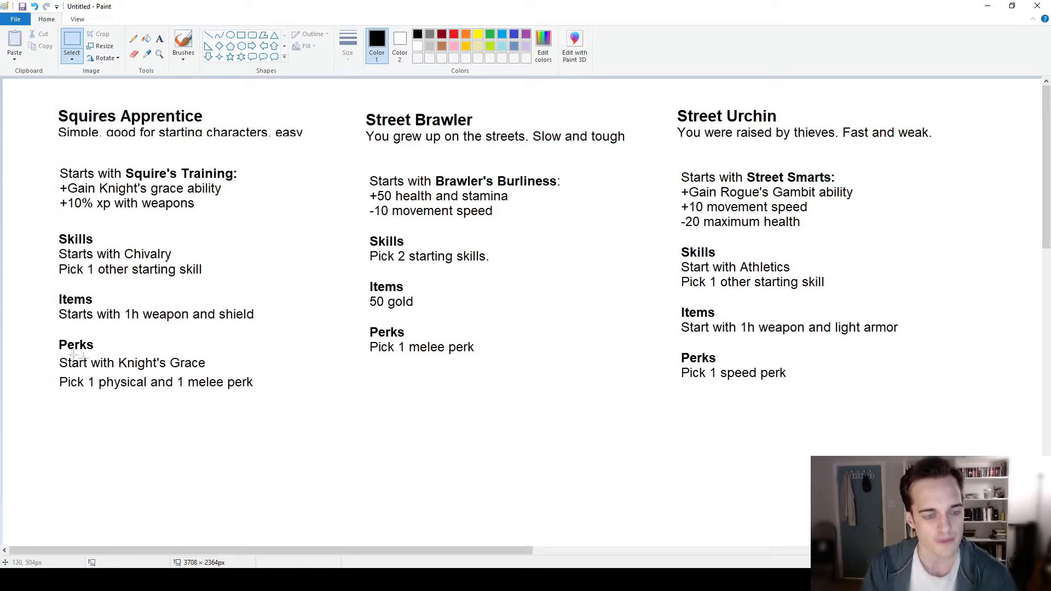
- Outline the Knight's Grace perk line and the Items entry of Squires Apprentice with temporary selections, clearing each one
left_click_drag(232, 355, 50, 371)
left_click(211, 443)
left_click_drag(283, 286, 80, 335)
left_click(151, 447)
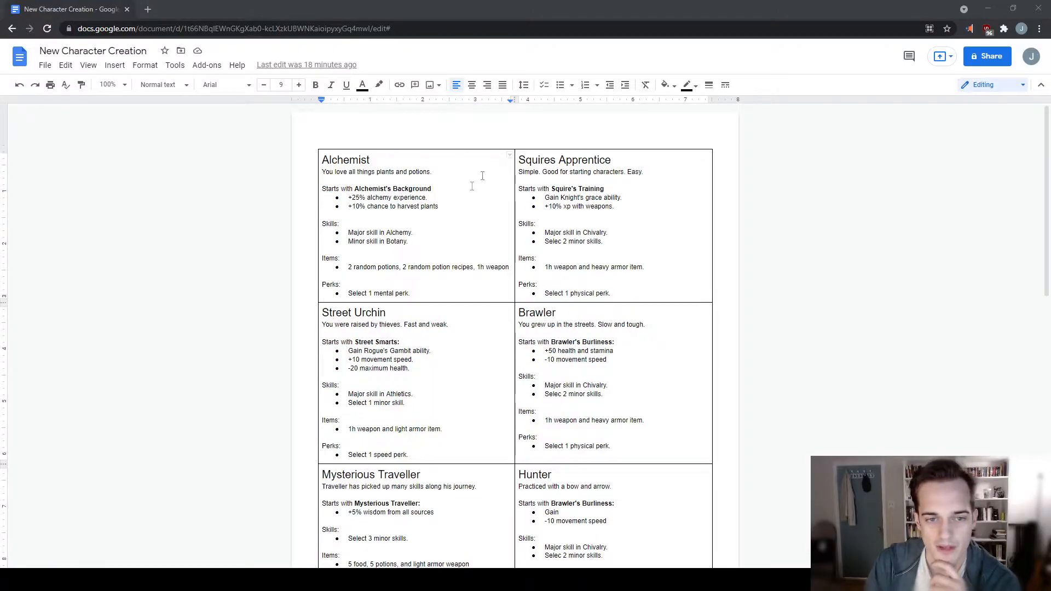
- In the New Character Creation Google Docs document, highlight the Squires Apprentice major skill in Chivalry and look over the other classes
mouse_move(1042, 184)
left_mouse_down()
mouse_move(1043, 222)
mouse_move(1043, 201)
left_mouse_up()
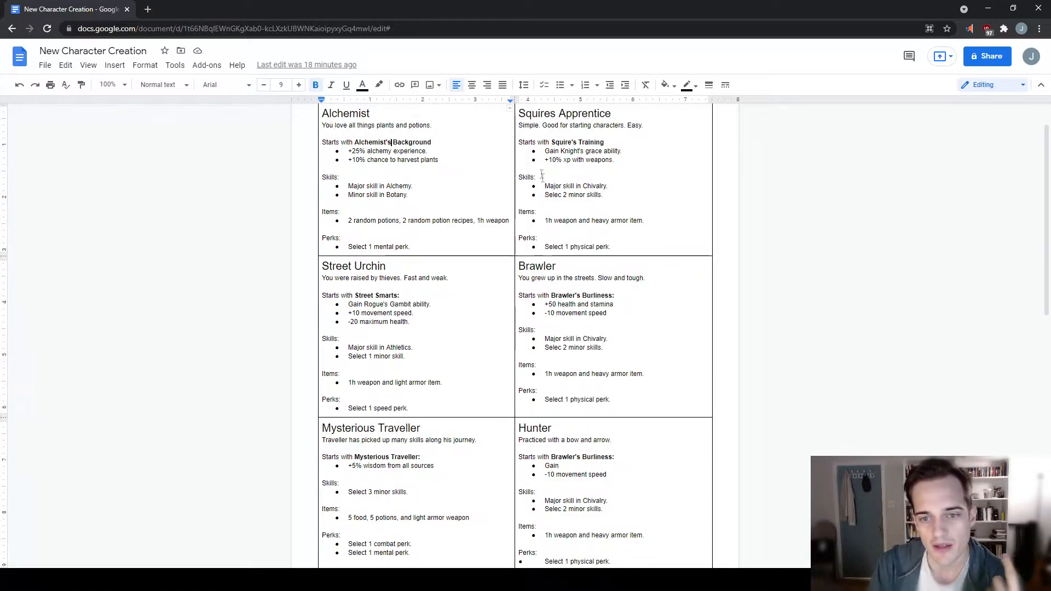
left_click_drag(544, 186, 610, 187)
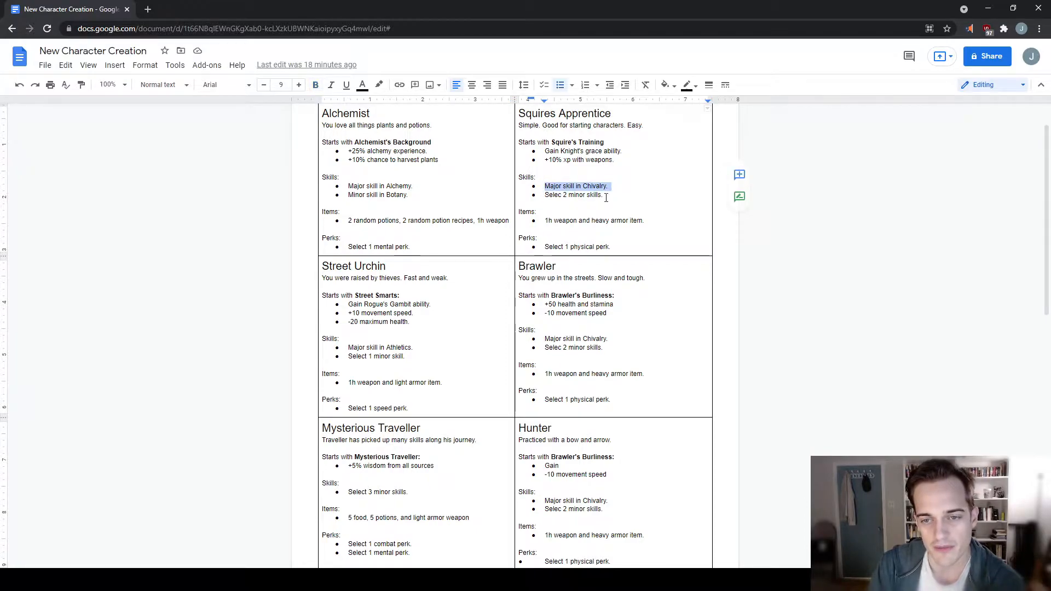
left_click(605, 197)
scroll(618, 214, "down", 2)
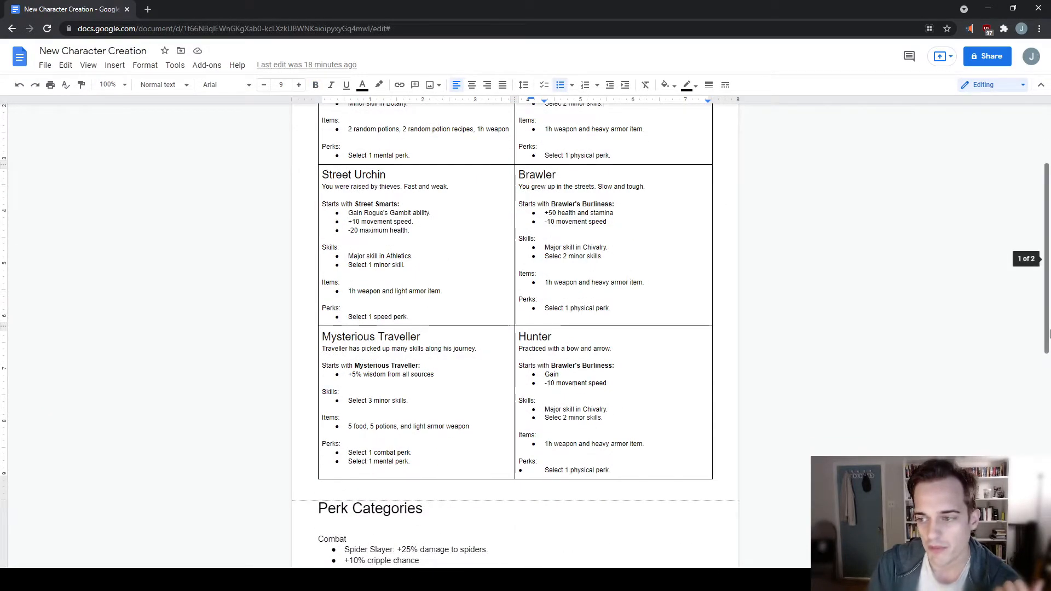
scroll(1047, 333, "up", 1)
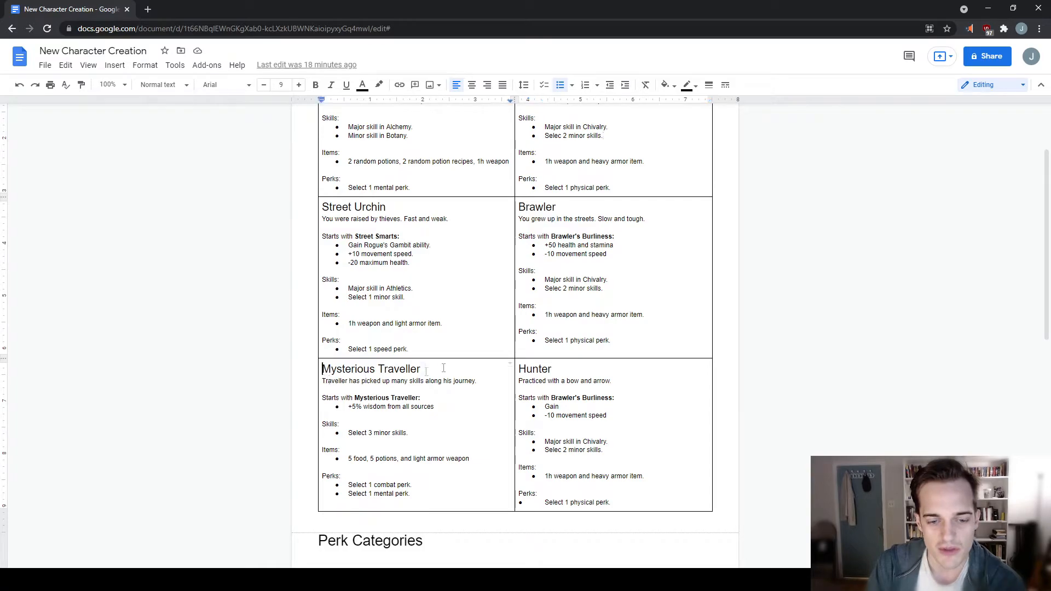
- Point out the Mysterious Traveller's skill and perk choices by highlighting their lines in the class table
left_click_drag(425, 372, 444, 367)
left_click(437, 439)
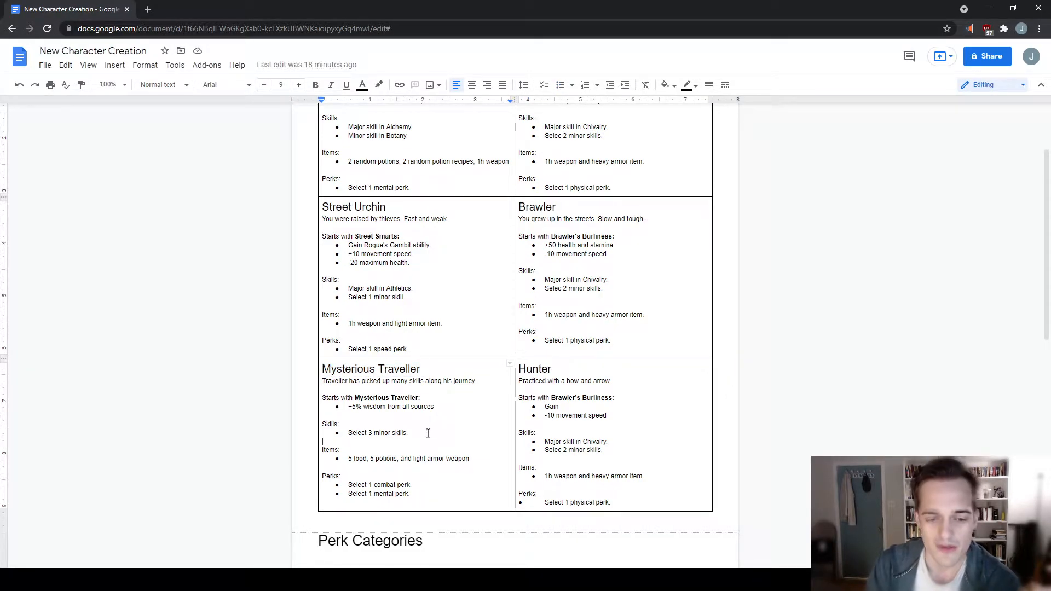
left_click_drag(414, 434, 345, 430)
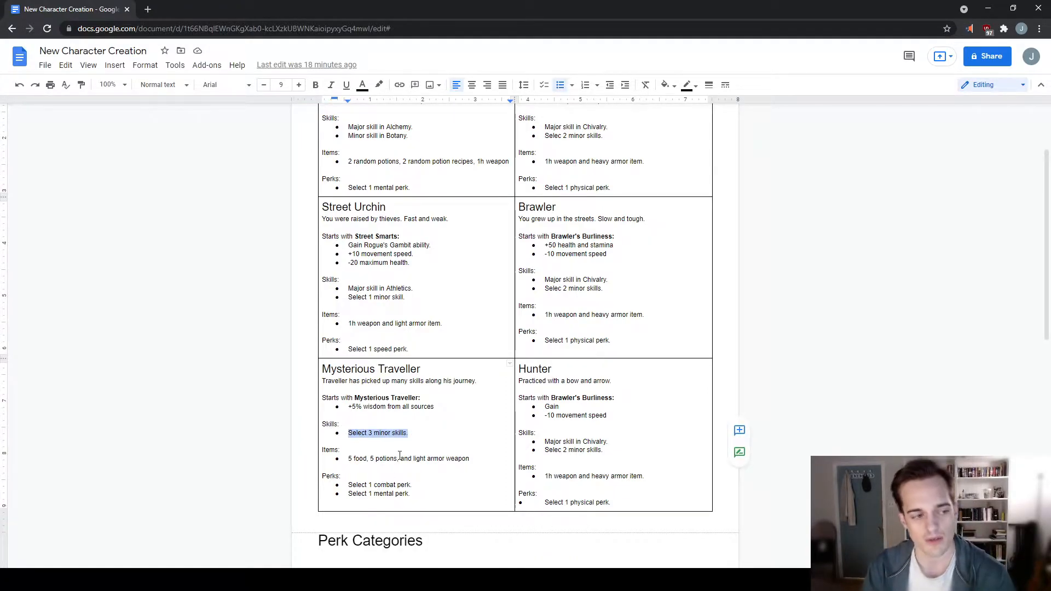
left_click_drag(427, 493, 349, 486)
left_click(666, 446)
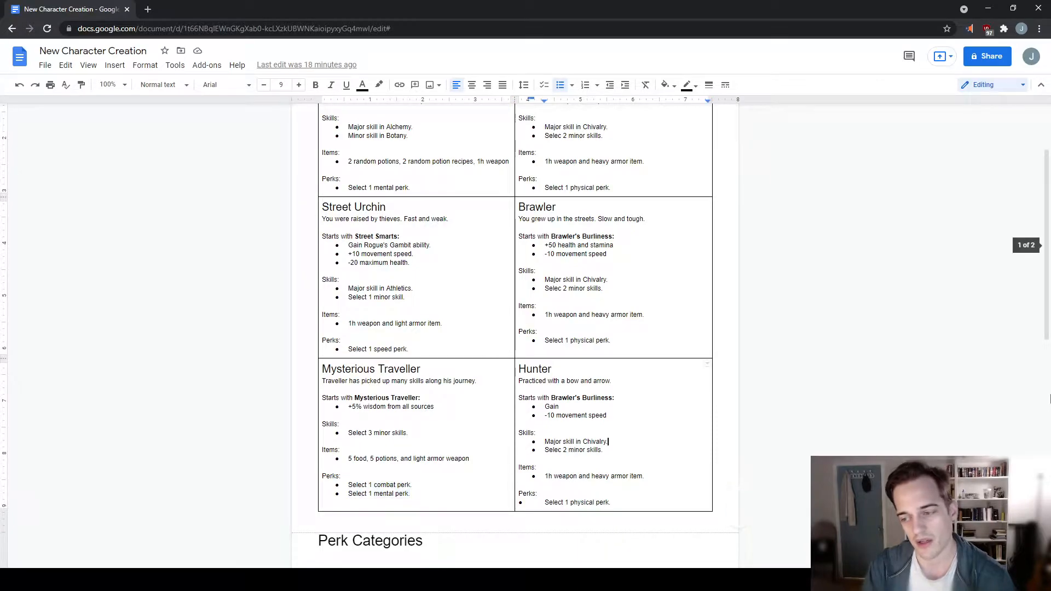
left_click_drag(1047, 244, 1048, 208)
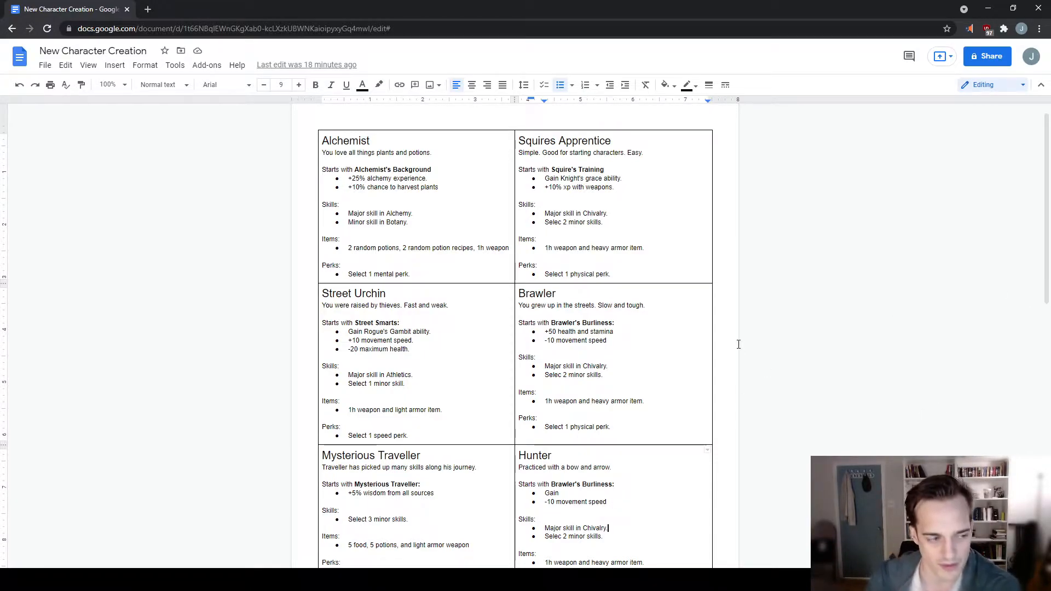
- Highlight the Alchemist's "Select 1 mental perk" line and the word "mental" to point out the perk category
left_click_drag(411, 274, 354, 272)
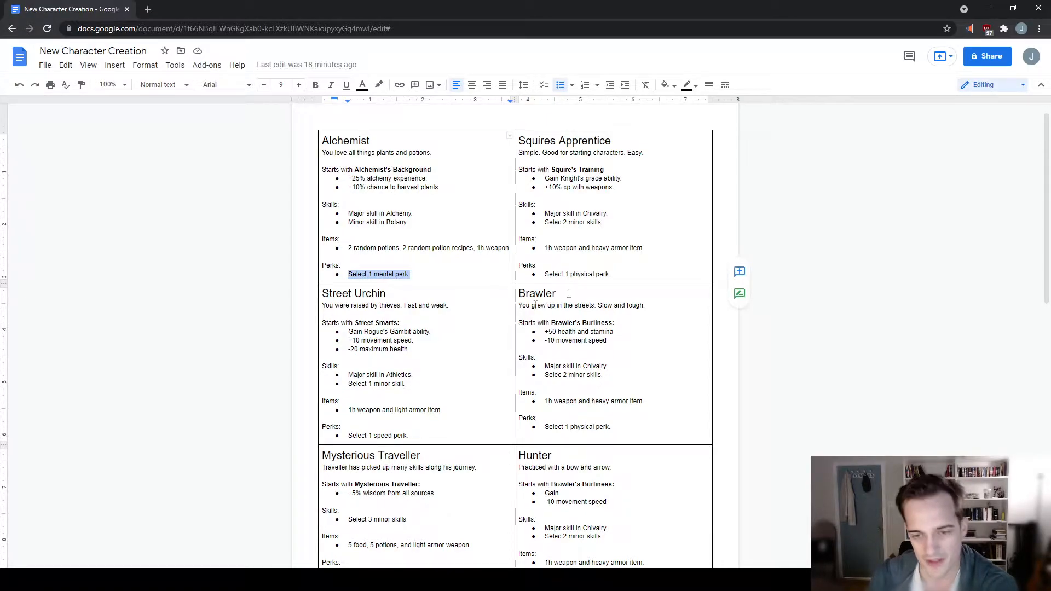
left_click(624, 267)
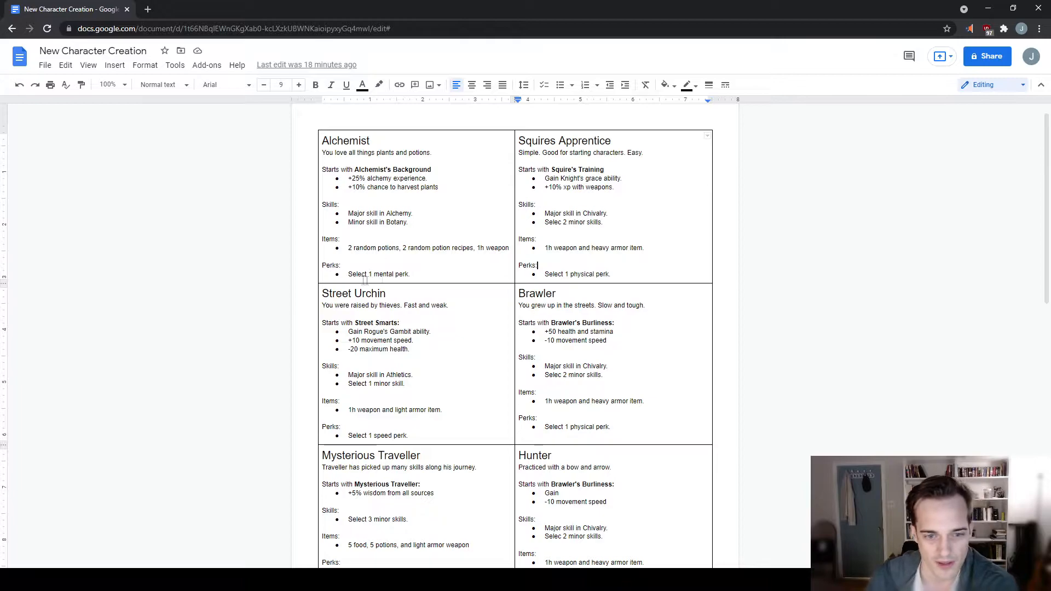
double_click(382, 277)
left_click_drag(411, 274, 372, 272)
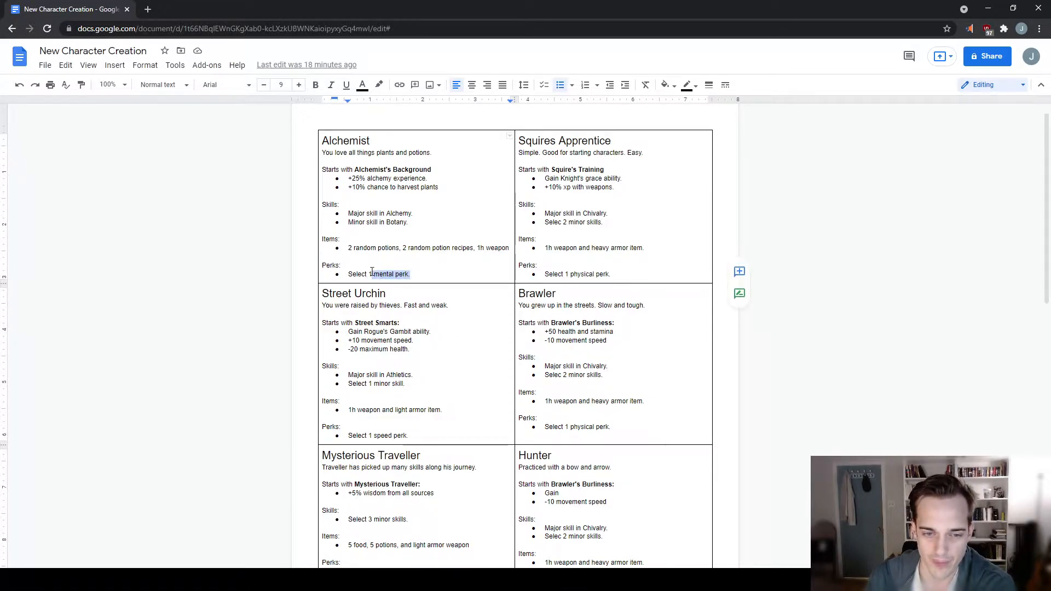
double_click(379, 273)
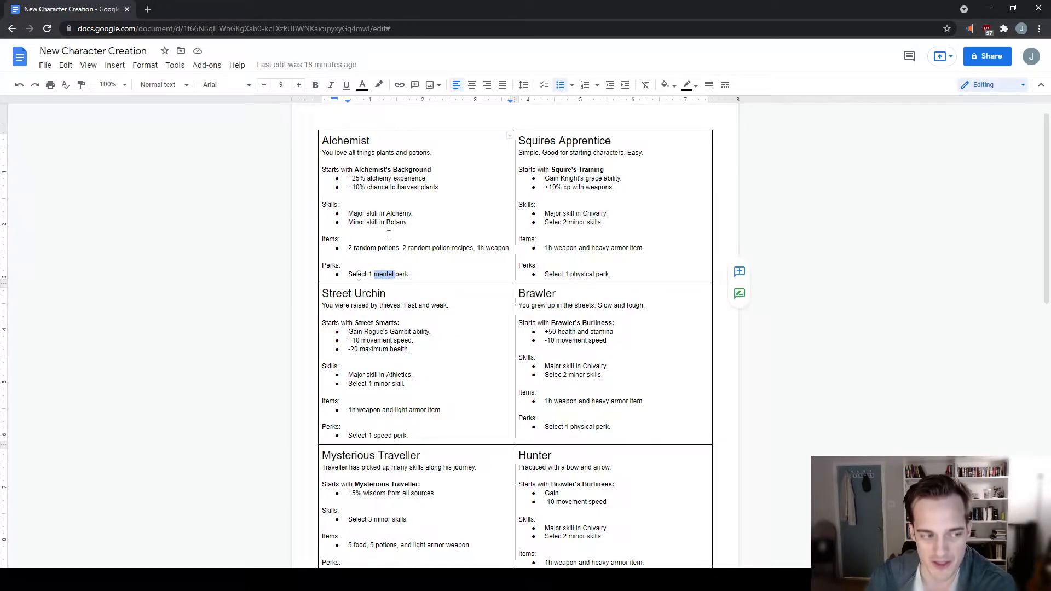
left_click(357, 143)
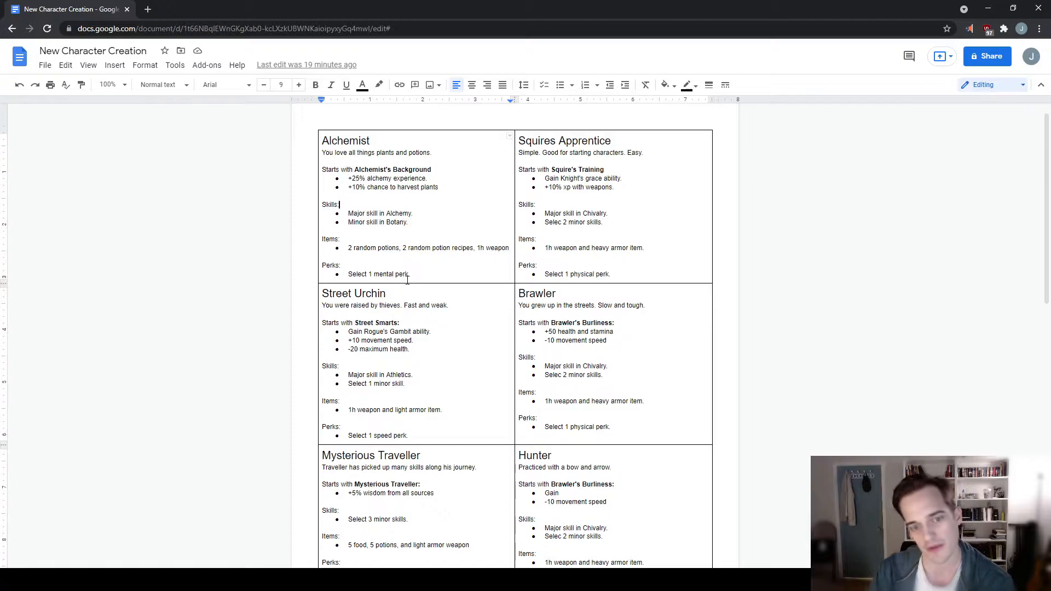
- Examine the Combat, Speed, Physical and Mental lists under Perk Categories and return to the class table
left_click_drag(410, 275, 476, 495)
scroll(391, 285, "down", 5)
scroll(324, 371, "down", 2)
right_click(476, 495)
left_click(410, 524)
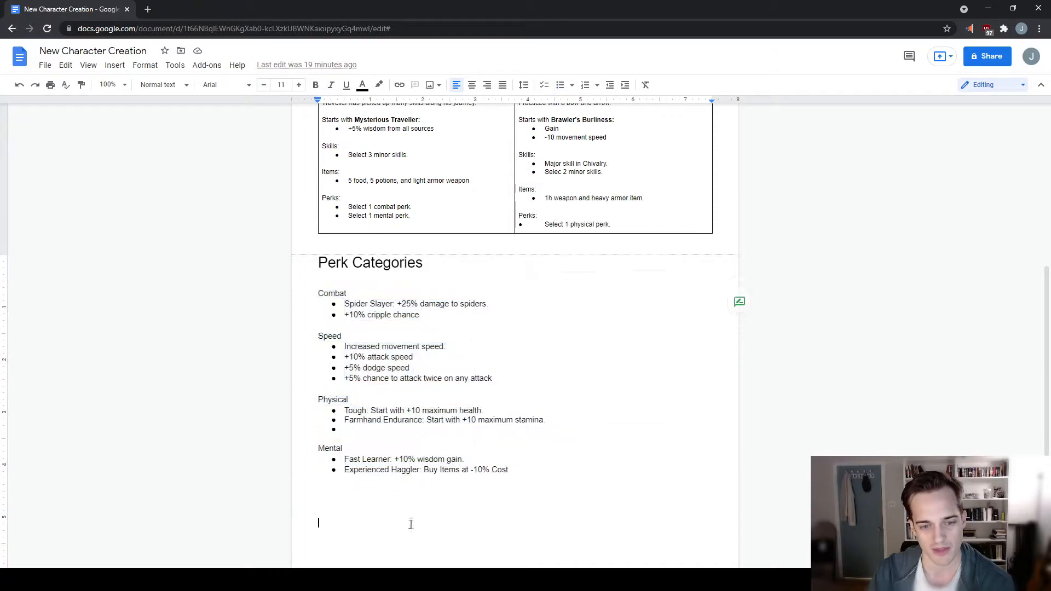
scroll(531, 429, "up", 7)
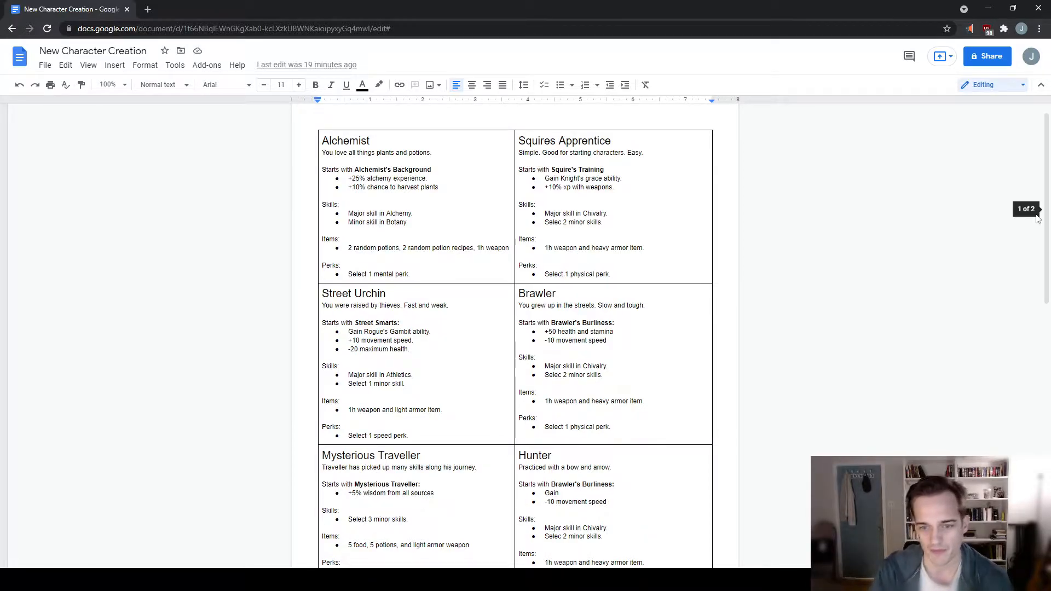
- Increase the font size of all text in the document by two steps, bringing the class details to 11
double_click(582, 268)
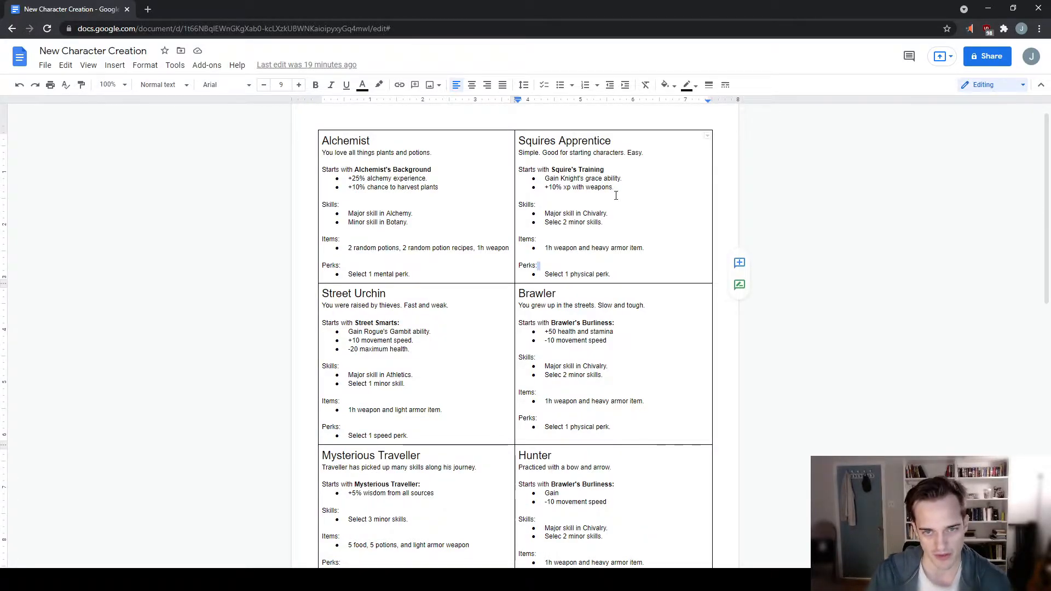
key("ctrl+a")
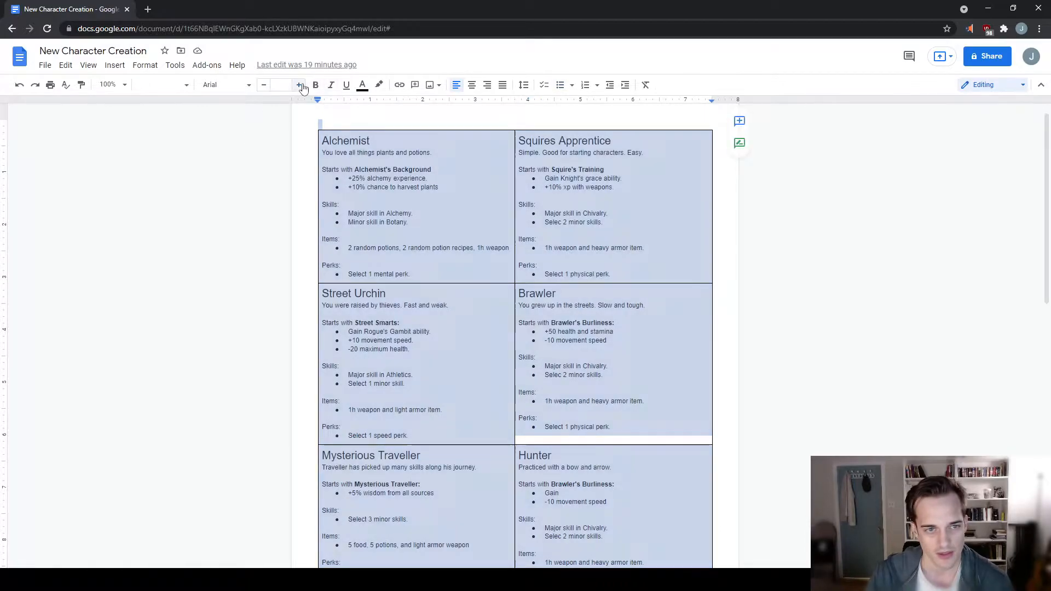
left_click(300, 85)
left_click(300, 85)
left_click(623, 171)
left_click(686, 191)
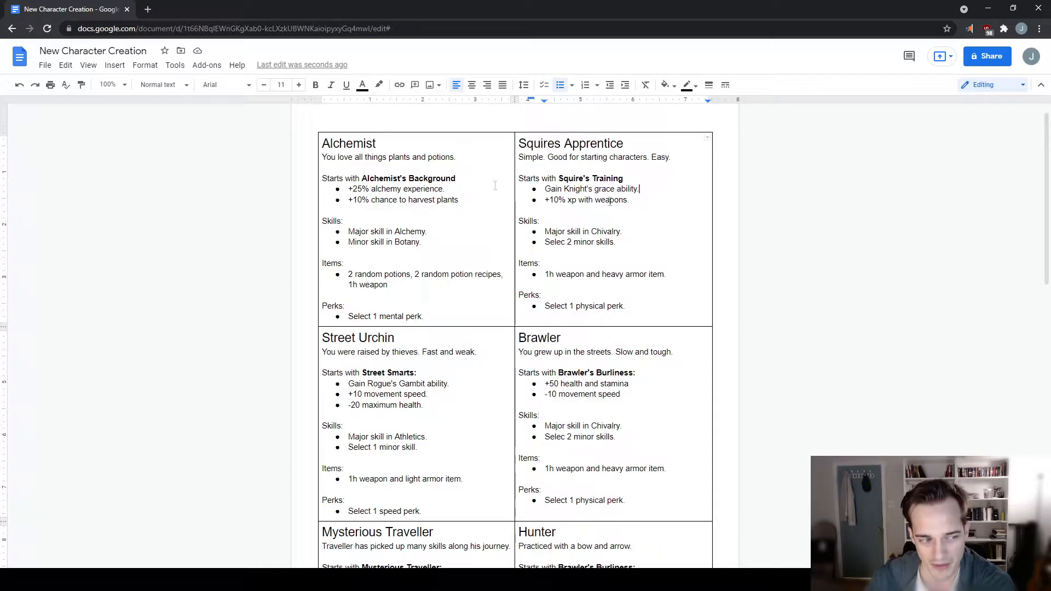
scroll(736, 412, "down", 2)
scroll(730, 383, "up", 2)
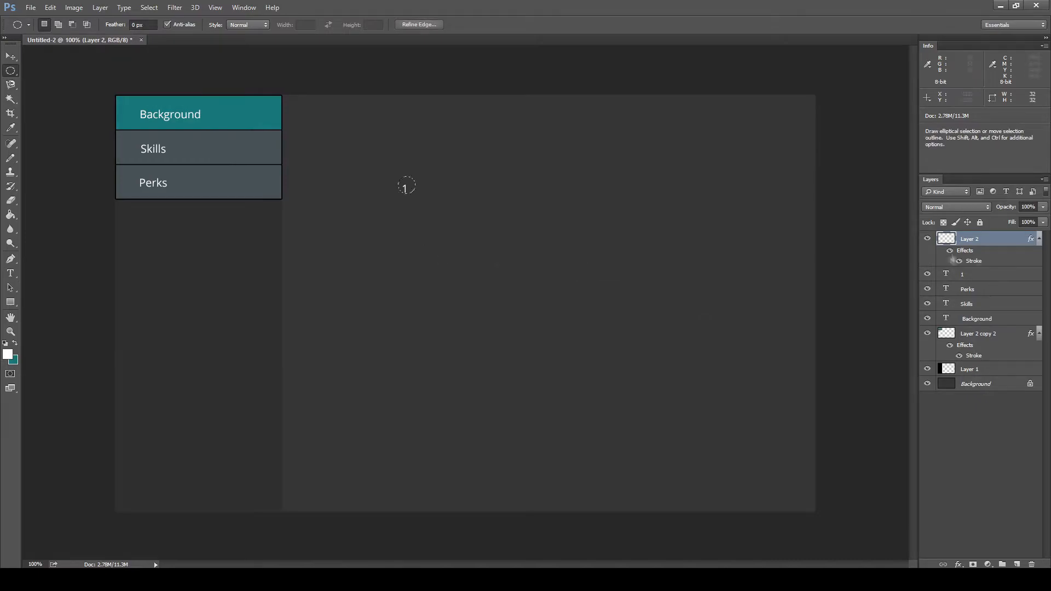
- In the Photoshop mockup, stroke the circular selection 3 px wide for a number badge and place a badge beside the tab labels
right_click(402, 186)
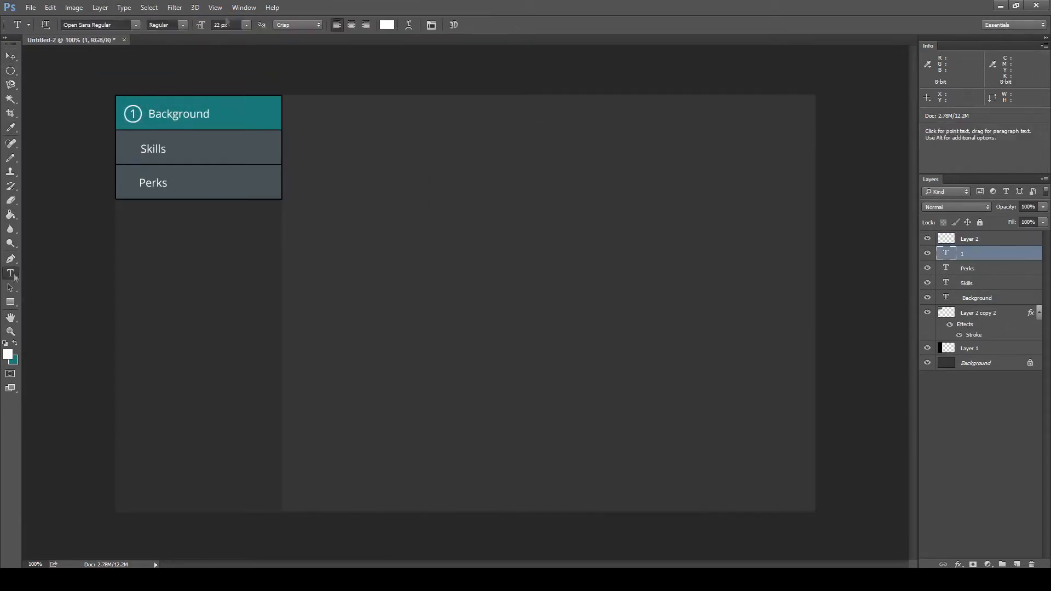
left_click_drag(134, 119, 131, 156)
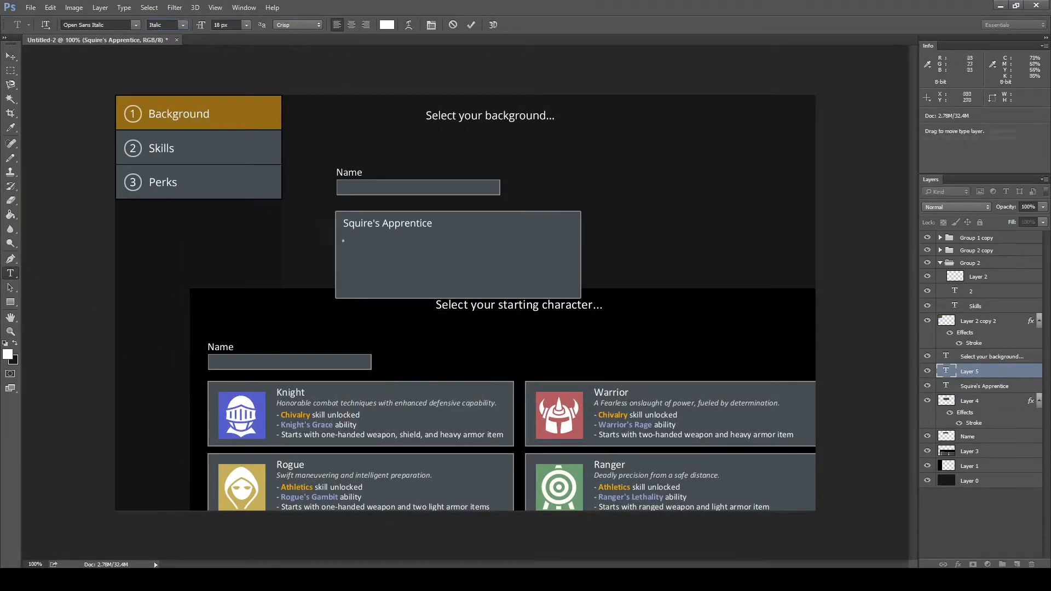
- Add the description "Honourable combat techniques with enhanced defensive capability. Good for new players." and "Starts with Squire's Training" to the grouped card, and hide Layer 3
type("Honourable combat techniques with enhanced defensive capability. Good for new players.")
key("ctrl+g")
key("t")
left_click(344, 264)
type("Starts with Squire's Training")
left_click(928, 477)
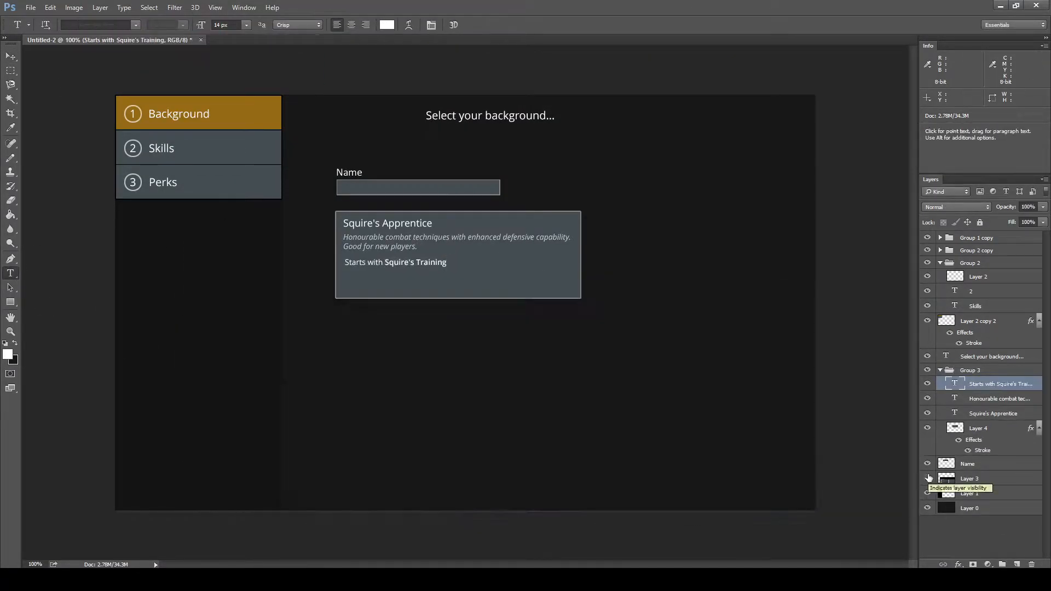
left_click(928, 478)
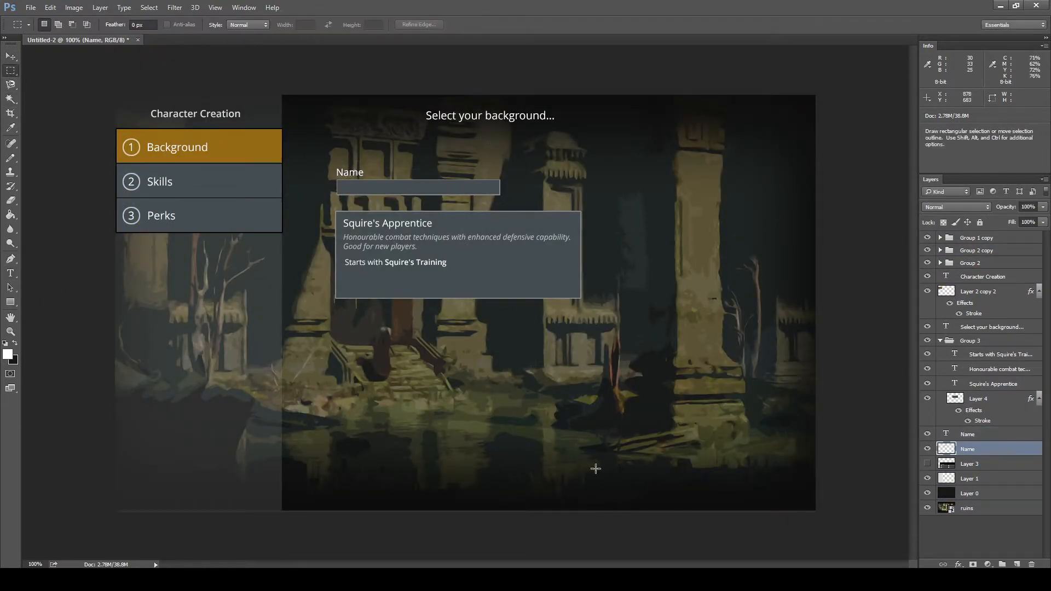
- Move the Squire's Apprentice card slightly left, then group the Name label with its field and align them above the card
left_click(970, 340)
left_click_drag(505, 278, 481, 277)
key("ctrl+g")
left_click_drag(416, 187, 390, 191)
- Colour "Squire's Training" cyan and shorten the words before it to "Start with"
left_click(969, 396)
left_click_drag(360, 262, 423, 262)
left_click(387, 25)
left_click(711, 333)
left_click(341, 261)
key("BackSpace")
- Add the lines "+25% alchemy experience." and "+10% chance to harvest plants." below Squire's Training and colour them light grey f0f0f0
type("+25% alchemy experience.")
key("Return")
type("+10% chance to harvest plants.")
left_click(431, 24)
left_click(387, 25)
left_click(448, 360)
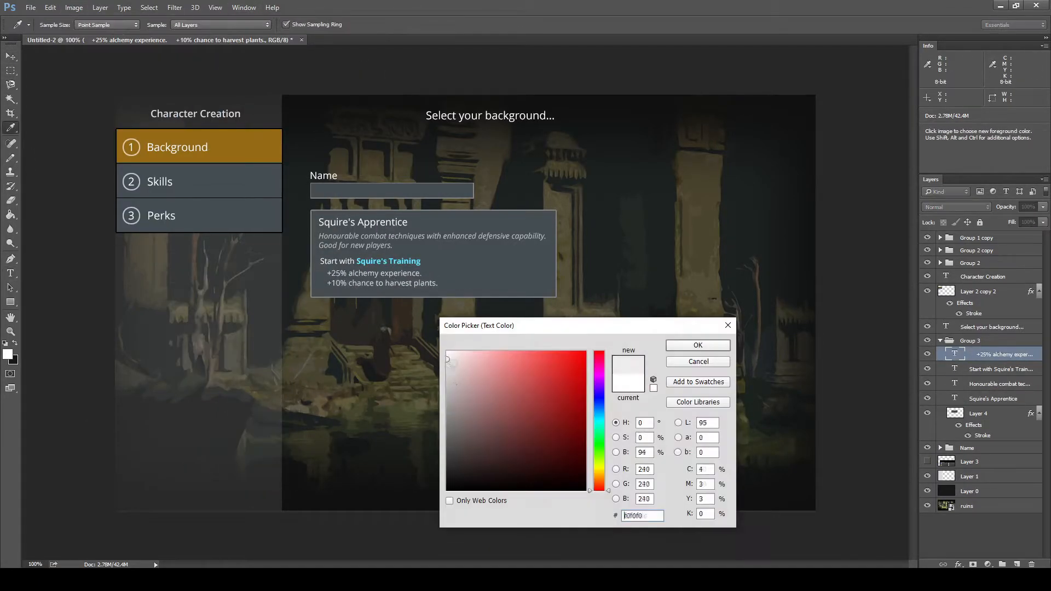
left_click(713, 345)
- Stretch the card's background box downward to roughly double its height
left_click_drag(320, 261, 422, 261)
left_click(978, 413)
left_click_drag(433, 297, 433, 419)
- Replace the alchemy bonus with "+10% experience with weapons" and delete the plant harvesting line
left_click(425, 265)
left_click_drag(421, 278, 327, 279)
type("+10% experience with weapons")
triple_click(414, 289)
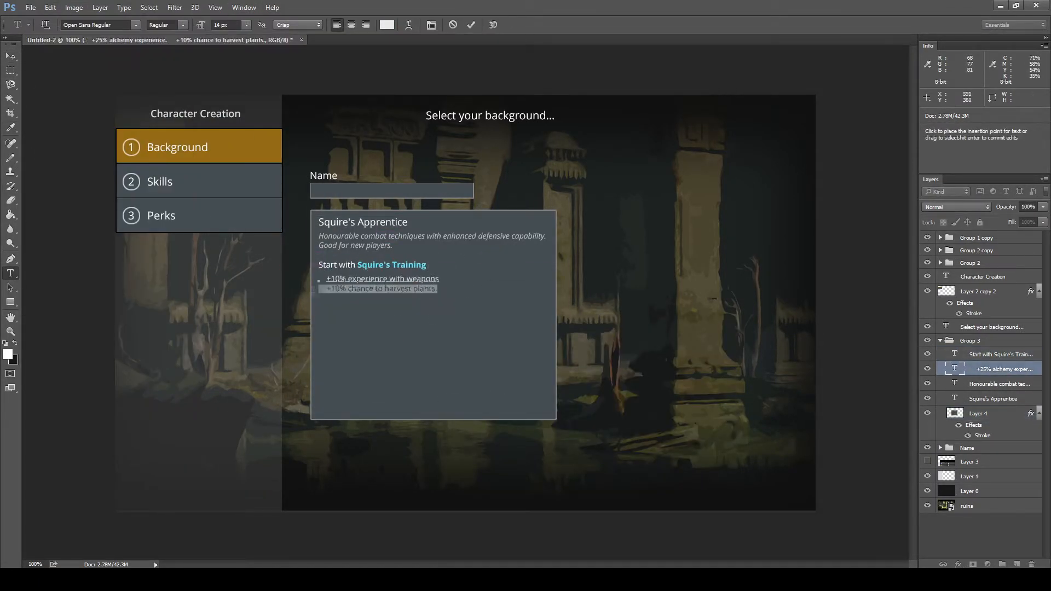
key("BackSpace")
- End the Squire's Training line with "passive" and add a duplicate line reading "Knight's Grace ability" below the weapons bonus
left_click(358, 265)
type("passive")
left_click(438, 279)
type("Gain insights from")
key("BackSpace")
key("ctrl+j")
type("Knight's Grace ability")
left_click(456, 264)
type("passive")
- Begin the Squire's Training and Knight's Grace lines with "Start with"
right_click(1001, 384)
left_click(758, 130)
key("Return")
left_click(319, 265)
type("Start with")
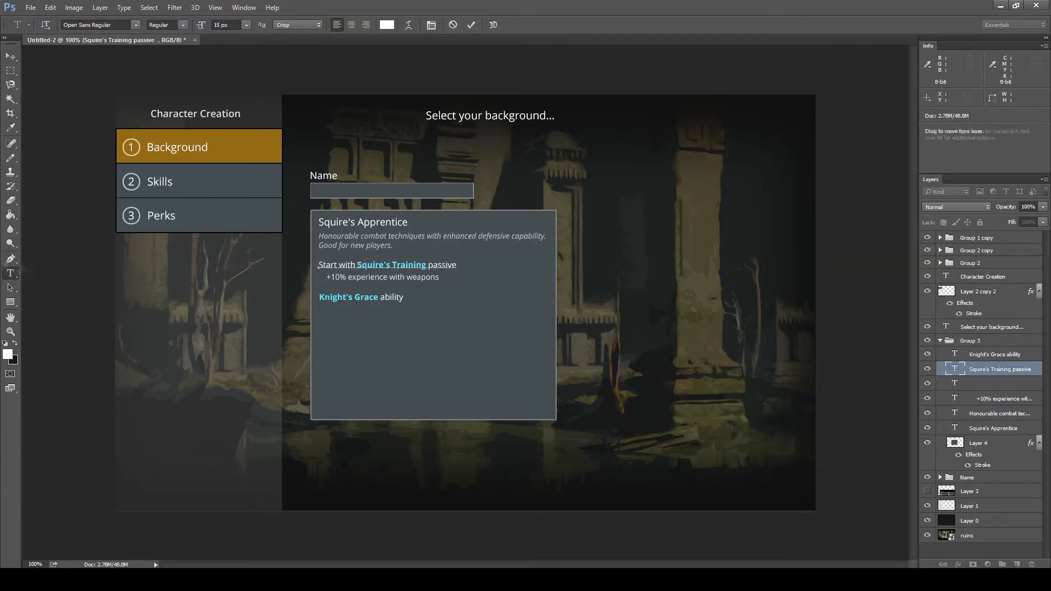
left_click(10, 273)
left_click(320, 297)
type("Start with")
- Add an "Abilities" heading above the ability lines on the card
left_click(10, 70)
left_click(11, 273)
left_click(319, 266)
type("Abilities")
left_click(989, 377)
left_click(927, 413)
left_click(1016, 342)
left_click_drag(315, 259, 553, 273)
left_click_drag(985, 341, 985, 362)
key("ctrl+z")
key("ctrl+z")
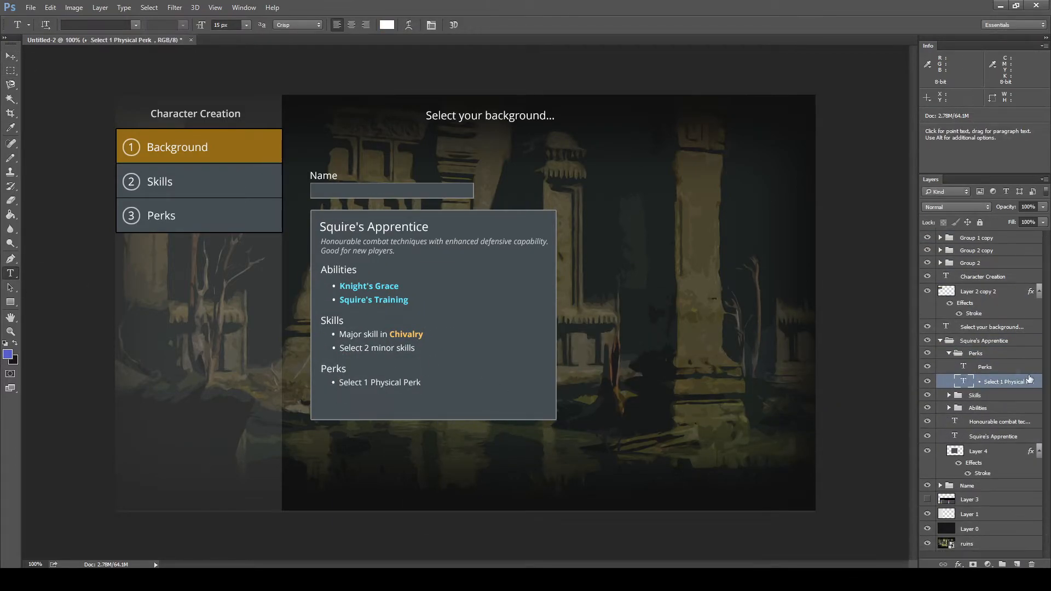
- Place the blue knight helmet icon beside the card's title and nudge the Skills group into line with Abilities
left_click_drag(279, 189, 431, 214)
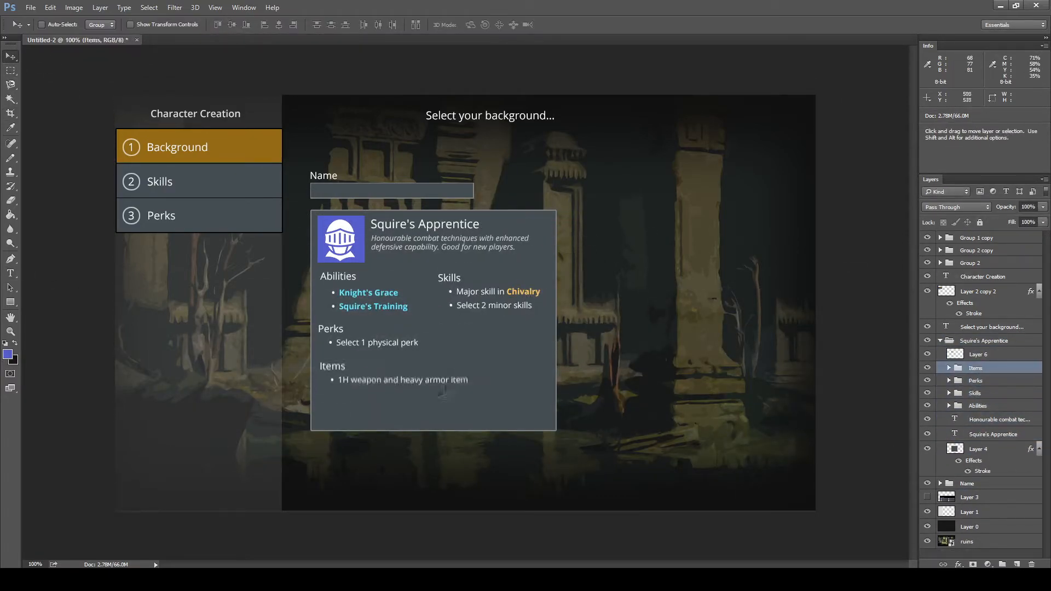
left_click(975, 393)
left_click_drag(522, 288, 516, 287)
- Move the Items group to the right below Skills and change its heading to "Starting Items"
left_click(976, 368)
left_click_drag(404, 378, 514, 350)
type("Starting")
- Adjust the line spacing of the text in the Starting Items group
double_click(963, 393)
left_click(431, 24)
left_click(260, 293)
left_click(253, 417)
- Rearrange the sections into a single column with Skills under Abilities, followed by Starting Items and Perks
left_click_drag(375, 342, 376, 407)
left_click_drag(487, 290, 375, 341)
left_click_drag(471, 350, 359, 385)
- Resize the card's background box so it is narrower and tall enough for the single column
left_click(978, 449)
key("ctrl+t")
left_click_drag(433, 431, 433, 457)
left_click_drag(555, 334, 518, 355)
key("Return")
- Adjust the line spacing of the italic description and select the Squire's Apprentice title layer
double_click(954, 419)
left_click(260, 293)
left_click(253, 406)
left_click(978, 449)
left_click(978, 435, "shift")
left_click(993, 384)
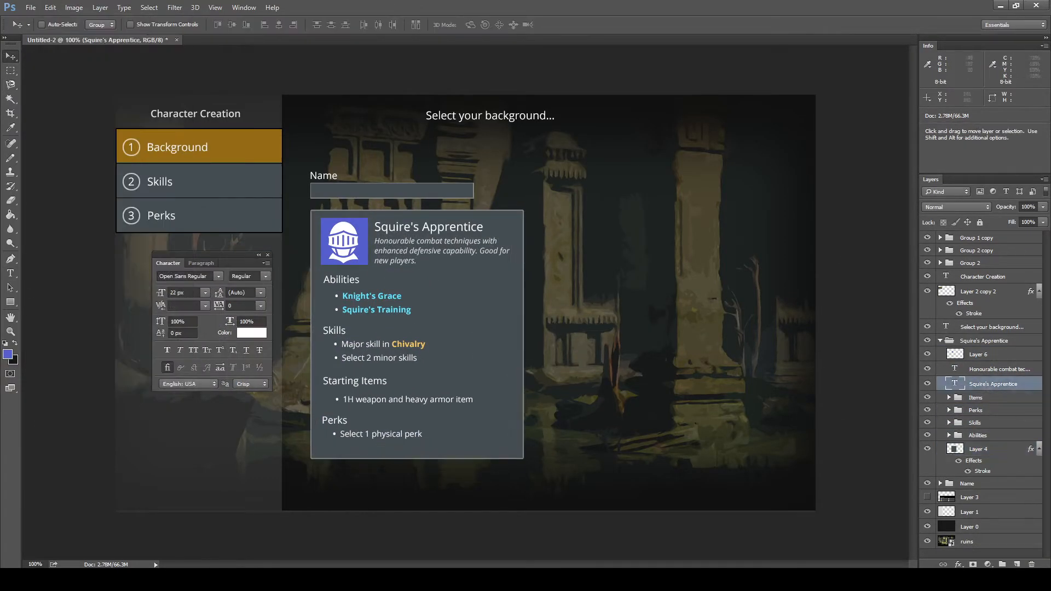
- Move the name label and field higher above the card and change the label to "Character Name"
left_click(51, 8)
left_click(940, 340)
left_click_drag(391, 190, 393, 167)
type("Character")
left_click_drag(211, 255, 43, 312)
- Shade the card's header by filling the upper part of the card selection on a new layer and lowering its opacity
left_click(940, 340)
left_click(954, 449, "ctrl")
left_click_drag(288, 187, 606, 274)
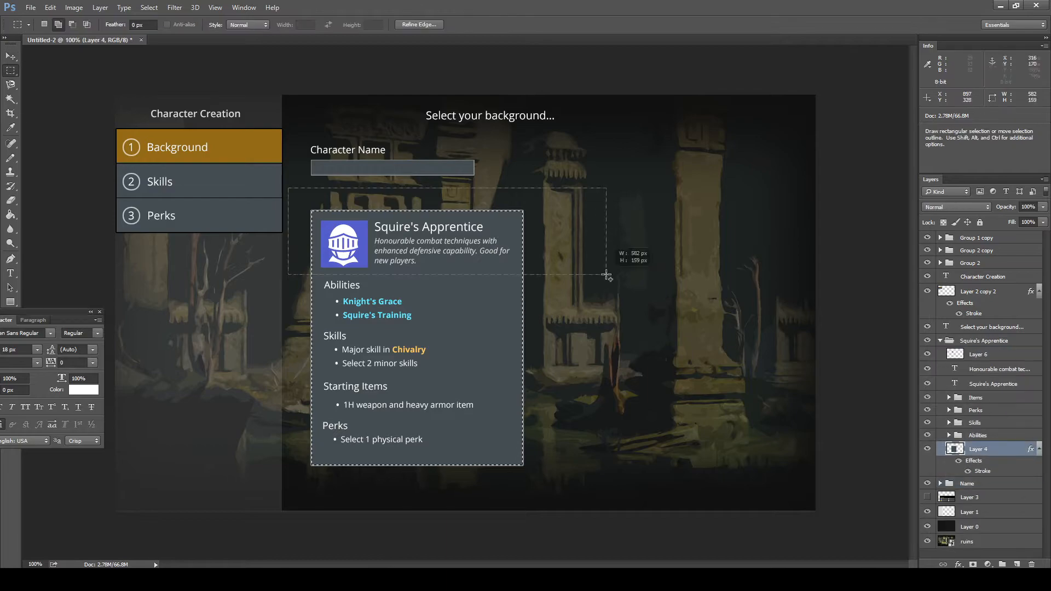
left_click(1016, 564)
key("alt+BackSpace")
left_click_drag(1028, 220, 1011, 223)
- Duplicate the Squire's Apprentice card, place the copy to its right and title it "Street Urchin"
left_click(975, 398)
left_click(977, 435, "shift")
key("v")
right_click(978, 343)
mouse_move(417, 345)
left_mouse_down()
mouse_move(418, 329)
mouse_move(646, 329)
left_mouse_up()
left_click(864, 249)
type("Street Urchin")
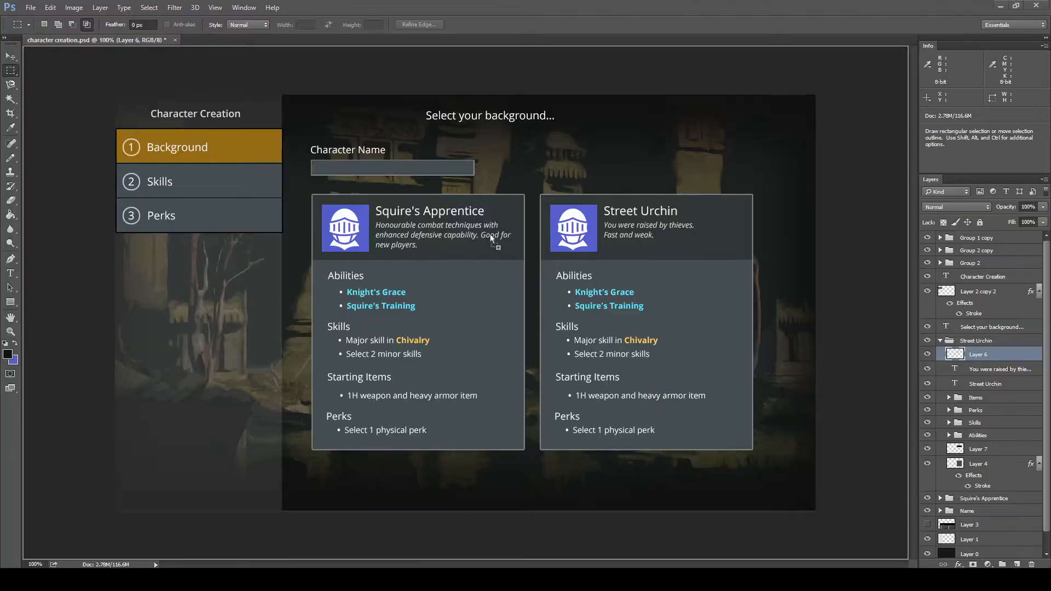
- Paste the class icons into the Photoshop mockup, trim them to the yellow hooded one and place it in the Street Urchin card's header
key("ctrl+v")
left_click_drag(622, 343, 601, 328)
key("Delete")
left_click_drag(575, 269, 572, 229)
- Change the Street Urchin card's abilities to "Rogue's Gambit" and "Street Smarts"
mouse_move(576, 292)
left_mouse_down()
mouse_move(635, 292)
mouse_move(645, 306)
left_mouse_up()
type("Rogue's GambitStreet Smarts (passive)")
left_click(639, 293)
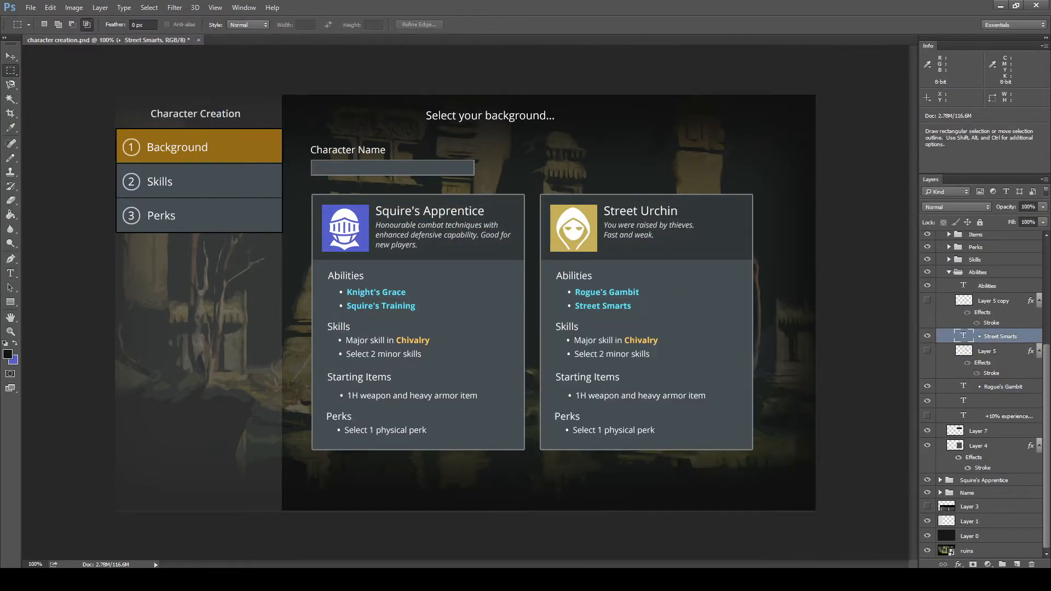
- Rewrite the Street Urchin description as "Raised by thieves you were trained to be agile, though your troubled past and lack diet cost you in health."
key("t")
left_click(673, 236)
type("Your childhood on the streets among thieves trained you agile, at")
type("Raised by thieves you were trained to be agile, though your troubled past and lack diet cost you in health.")
left_click(11, 70)
- Change the Street Urchin card's major skill to Athletics, its armor item to light and its perk to speed
double_click(640, 340)
type("Athletics")
double_click(650, 395)
type("light")
double_click(620, 430)
type("speed")
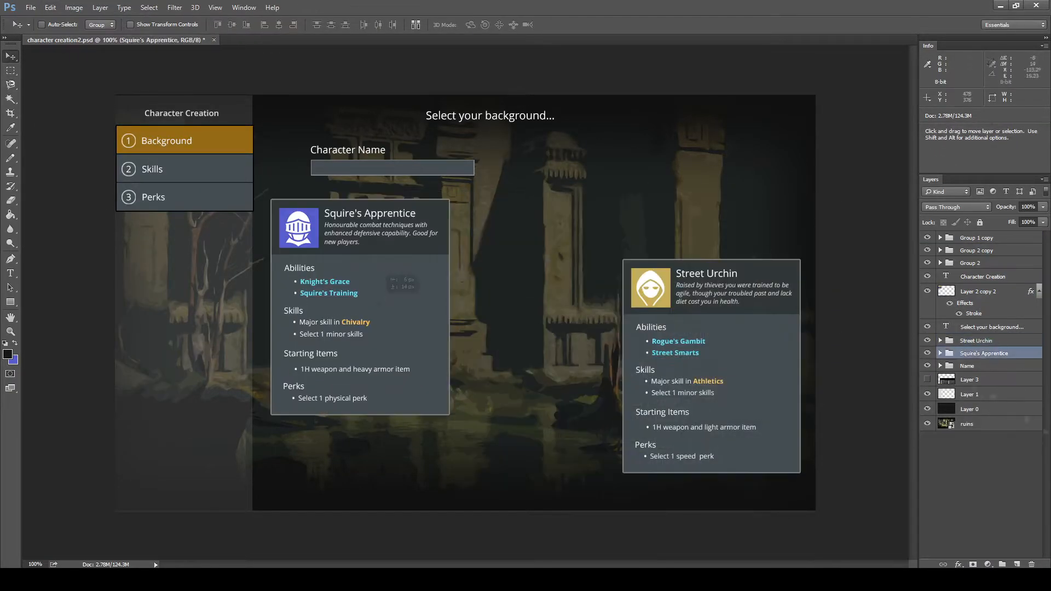
- Shift the Street Urchin card to the right and reposition the Squire's Apprentice title in its card header
left_click_drag(633, 330, 773, 330)
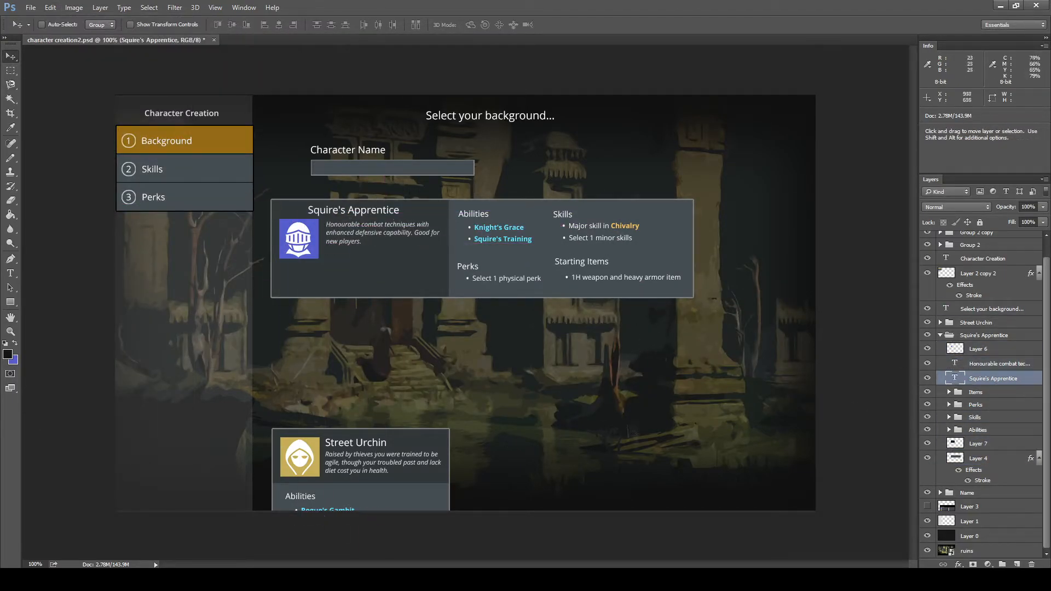
left_click_drag(368, 218, 386, 224)
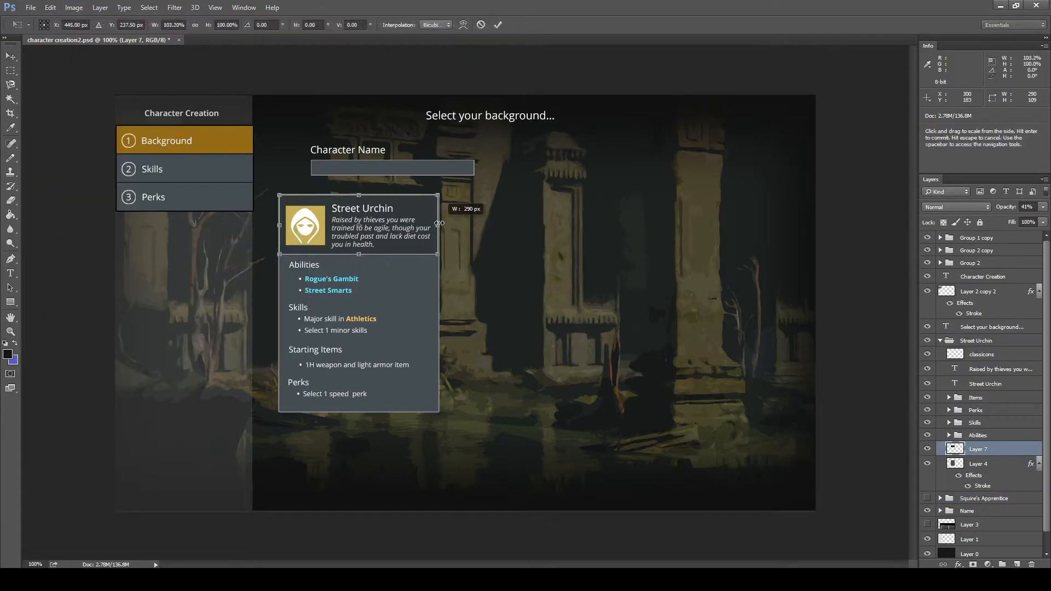
- Lower the opacity of the Street Urchin's italic description to 63%, expand the card's Items group and toggle the visibility of Layer 1
left_click(1042, 207)
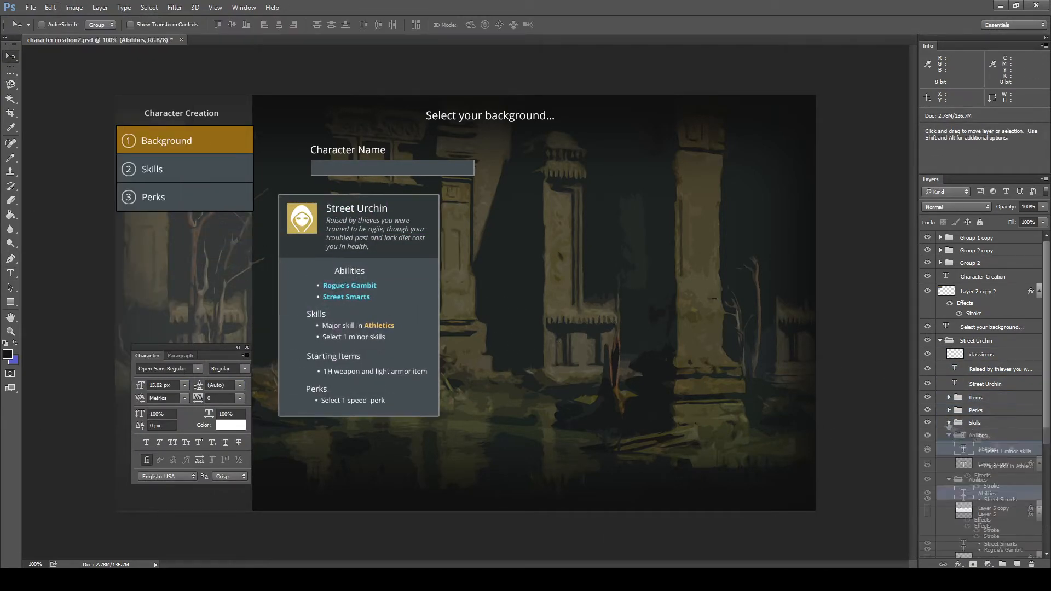
left_click(948, 398)
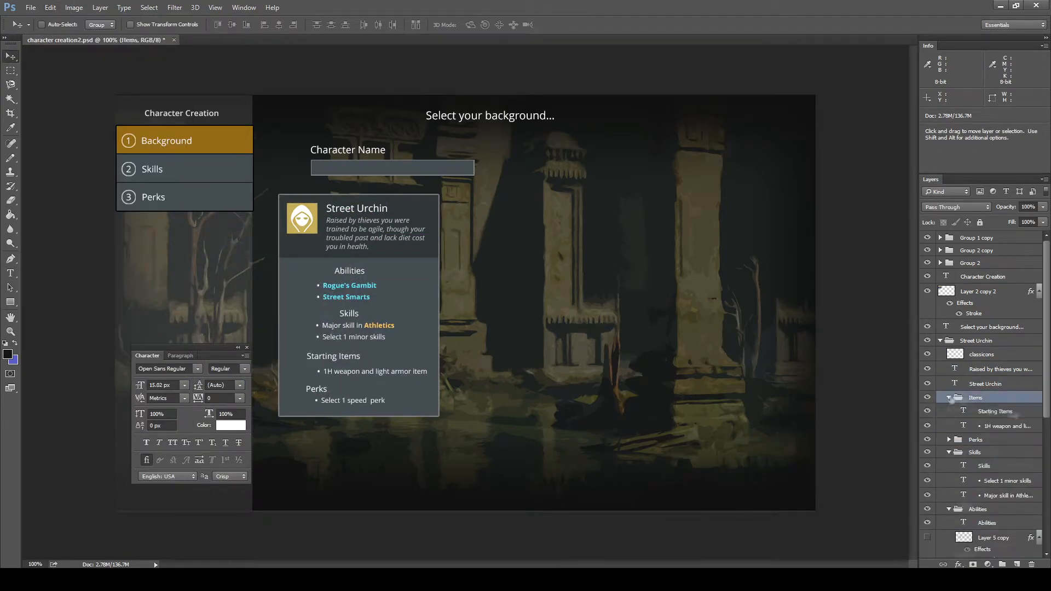
left_click(50, 7)
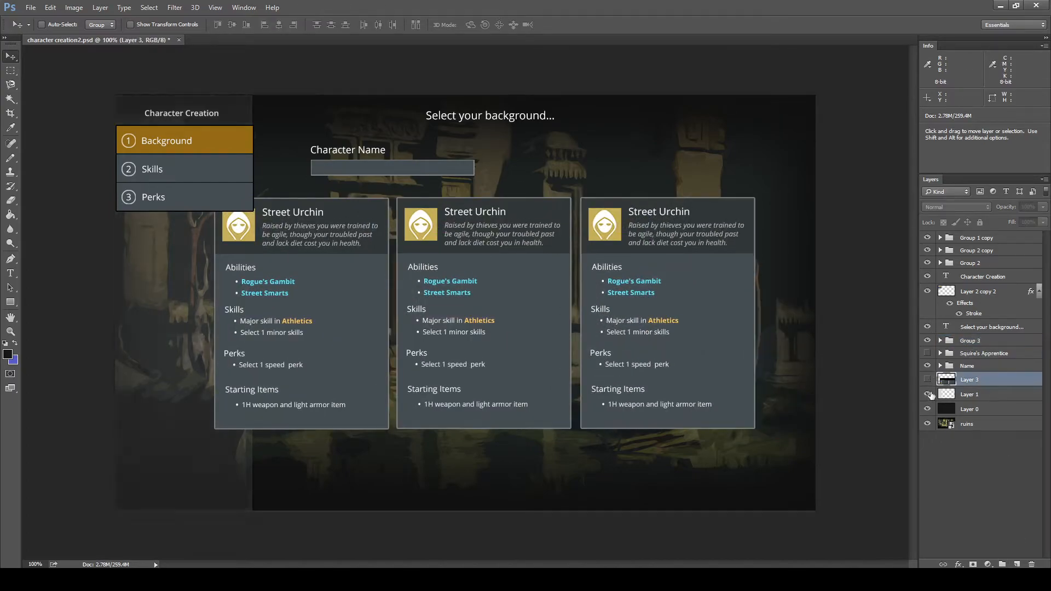
left_click(928, 394)
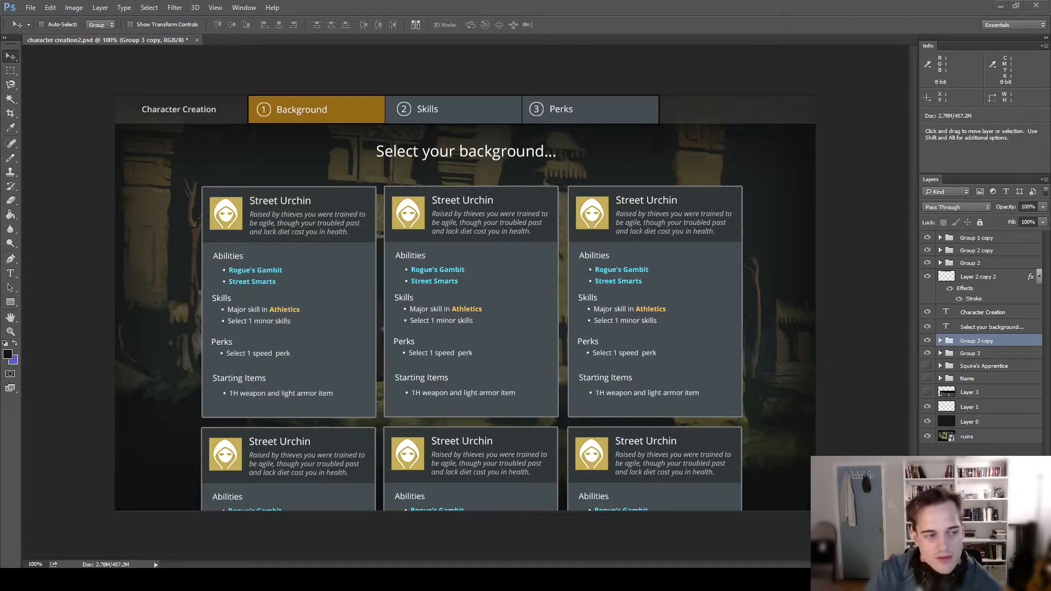
- Switch to Windows Defender Firewall with Advanced Security and examine its Connection Security Rules and Monitoring sections
key("alt+Tab")
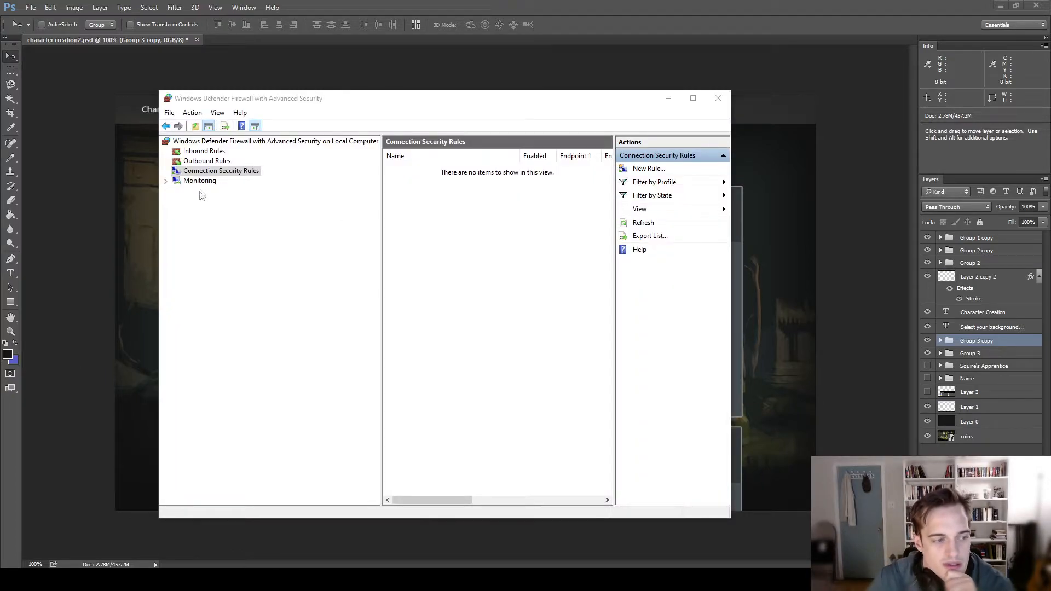
left_click(241, 173)
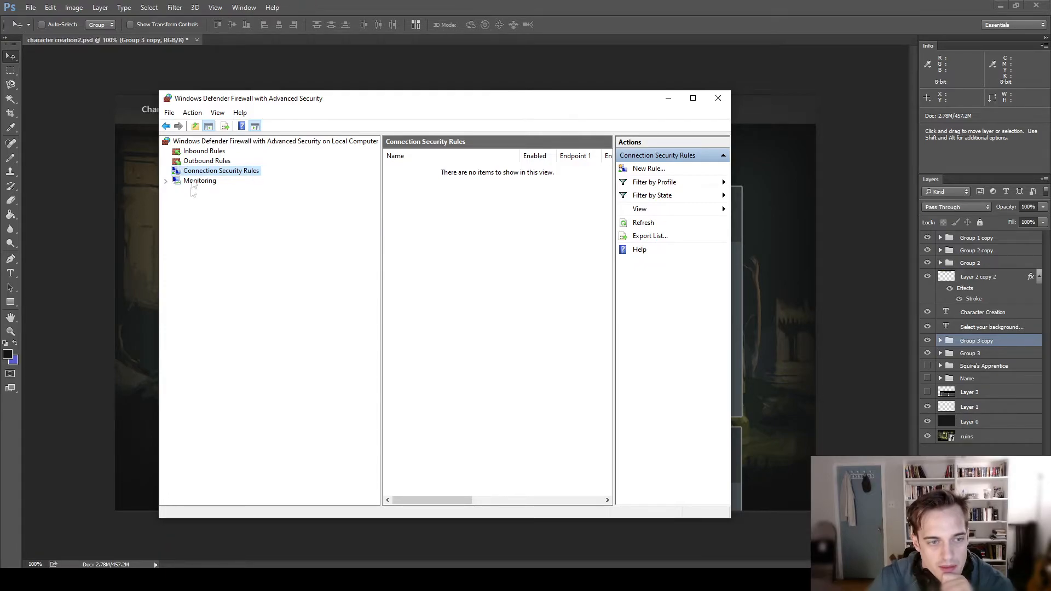
left_click(200, 181)
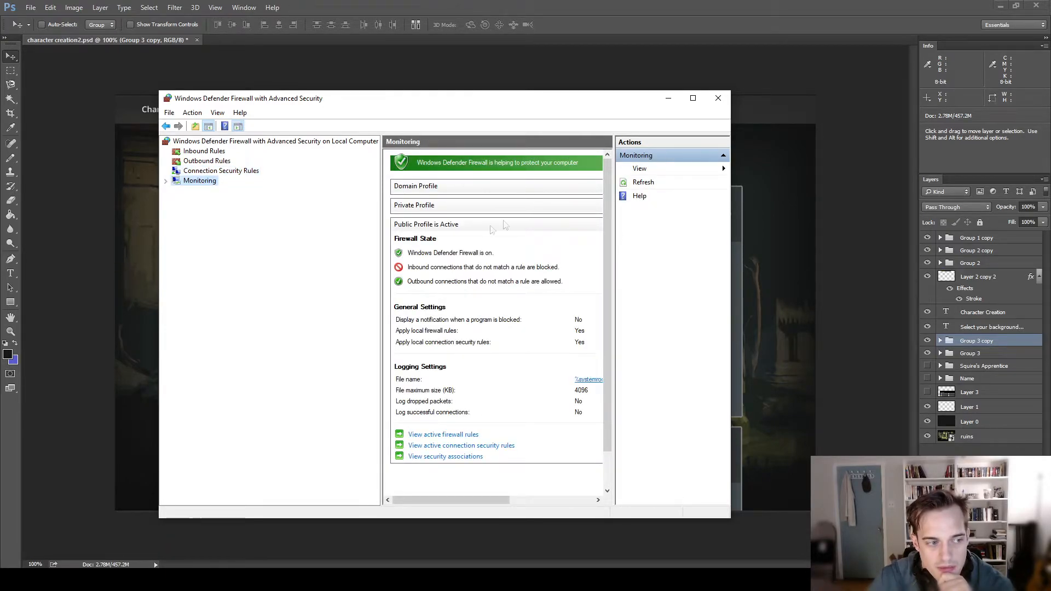
left_click(200, 181)
left_click(195, 172)
left_click(198, 181)
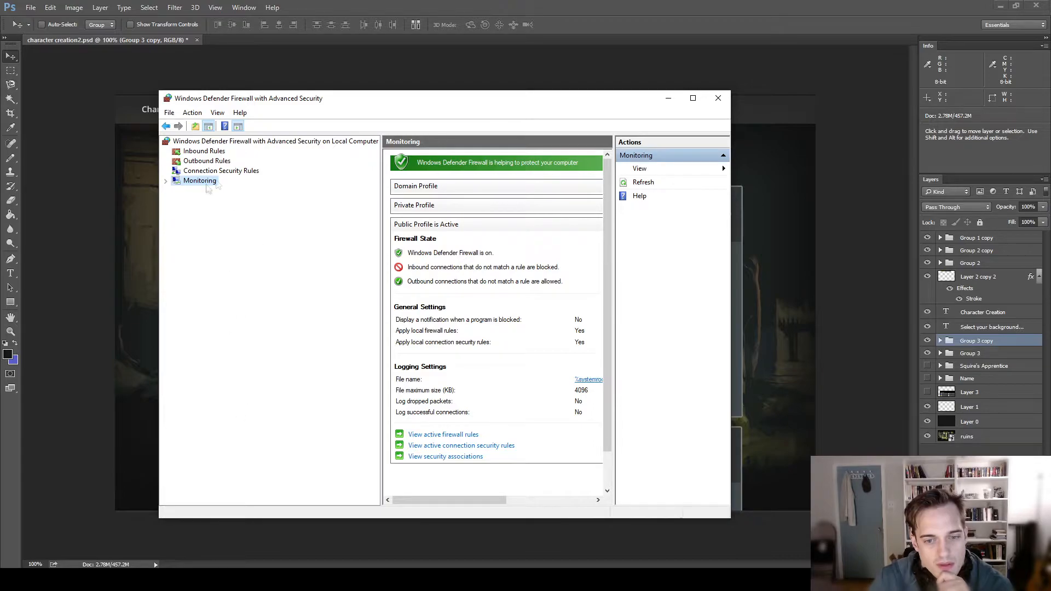
left_click(211, 171)
left_click(201, 181)
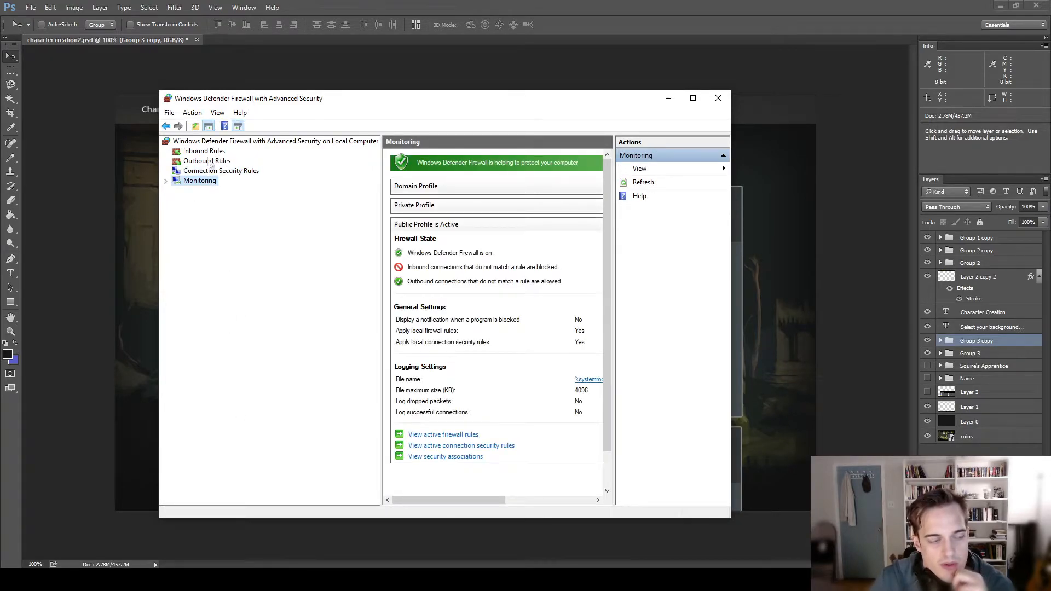
left_click_drag(314, 108, 352, 118)
left_click(225, 187)
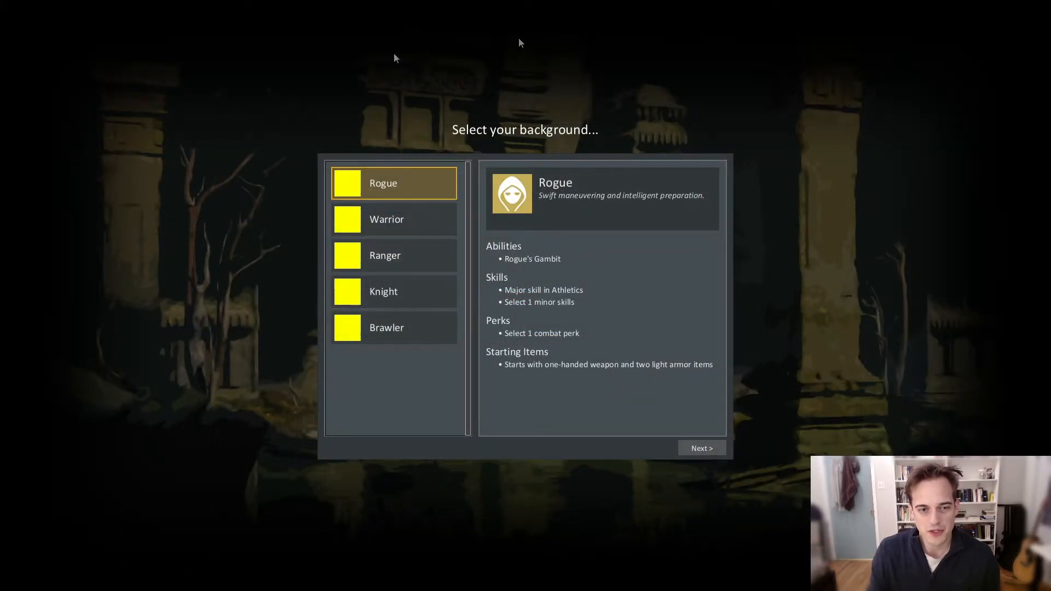
- In The Doors of Trithius, view the Warrior, Ranger, Knight and Brawler background details and return to Rogue
left_click(413, 220)
left_click(416, 258)
left_click(422, 292)
left_click(431, 320)
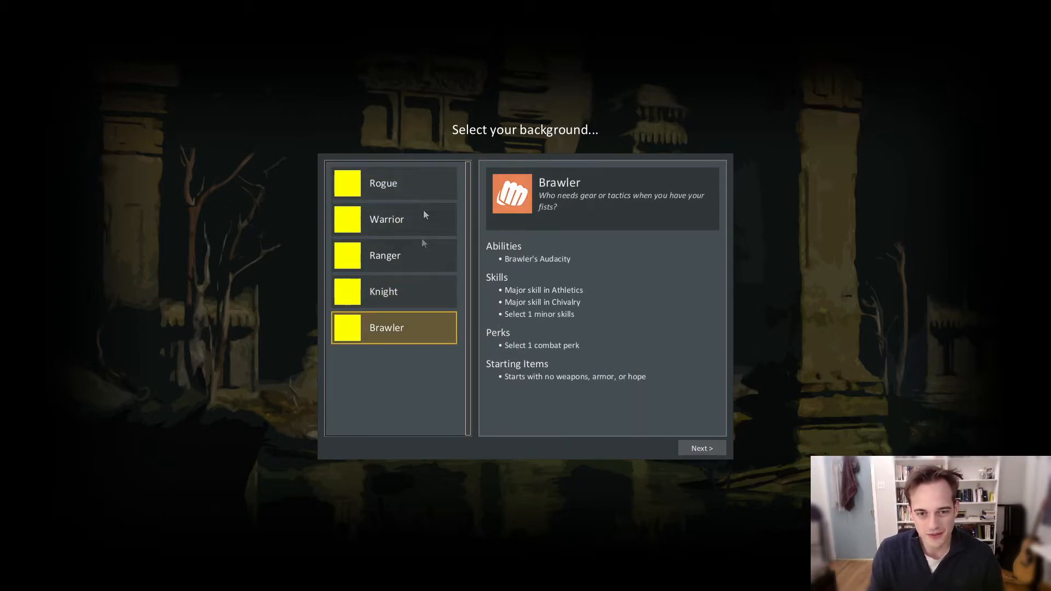
left_click(426, 187)
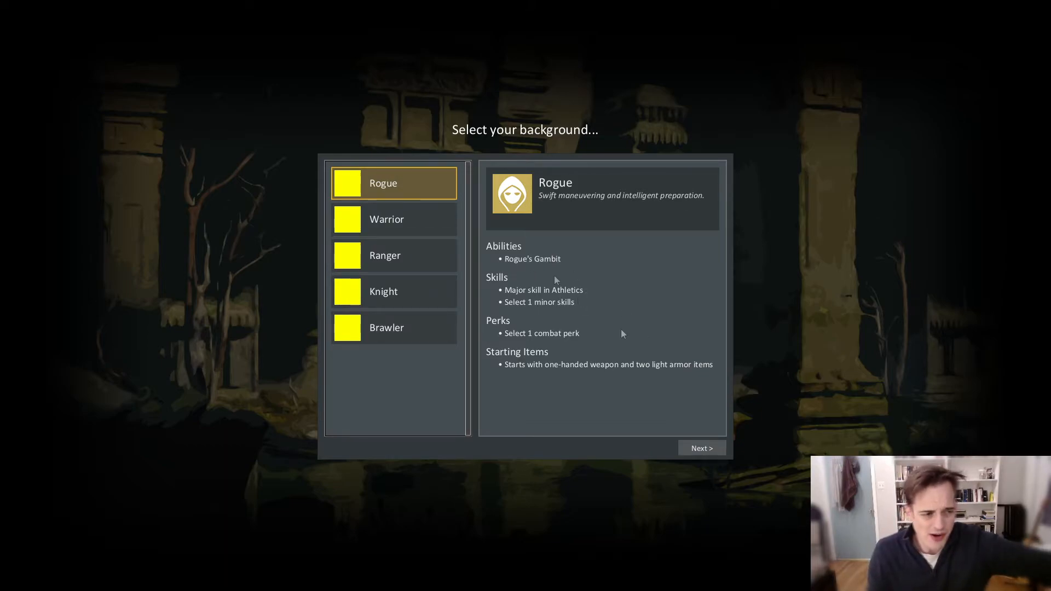
- Go through the backgrounds once more, from Warrior down to Brawler and back up to Rogue, to compare their skills and items
left_click(390, 224)
left_click(417, 263)
left_click(415, 328)
left_click(417, 291)
left_click(418, 249)
left_click(422, 219)
left_click(424, 185)
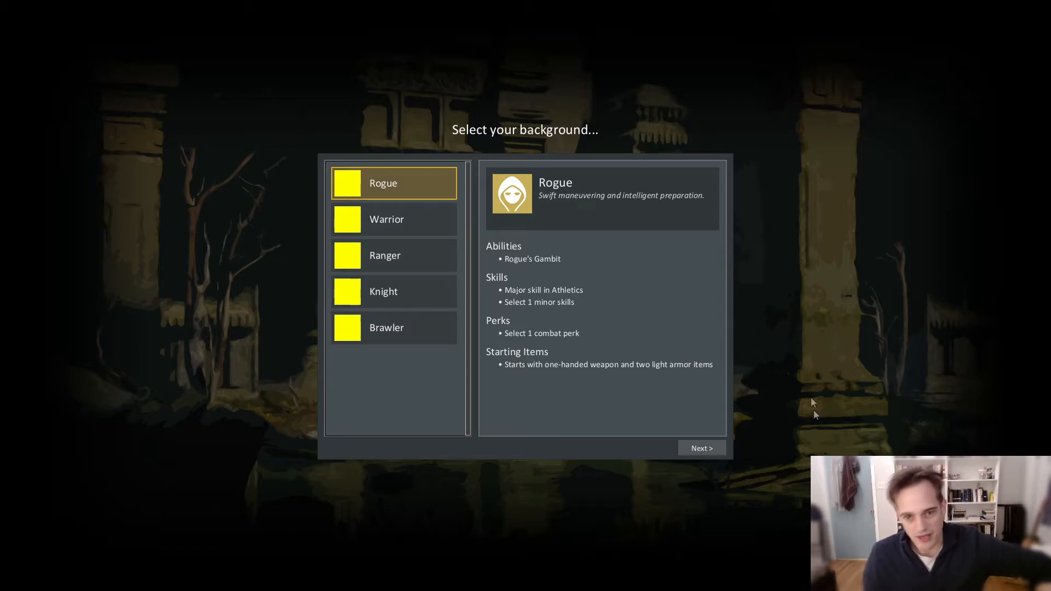
left_click(409, 212)
left_click(415, 182)
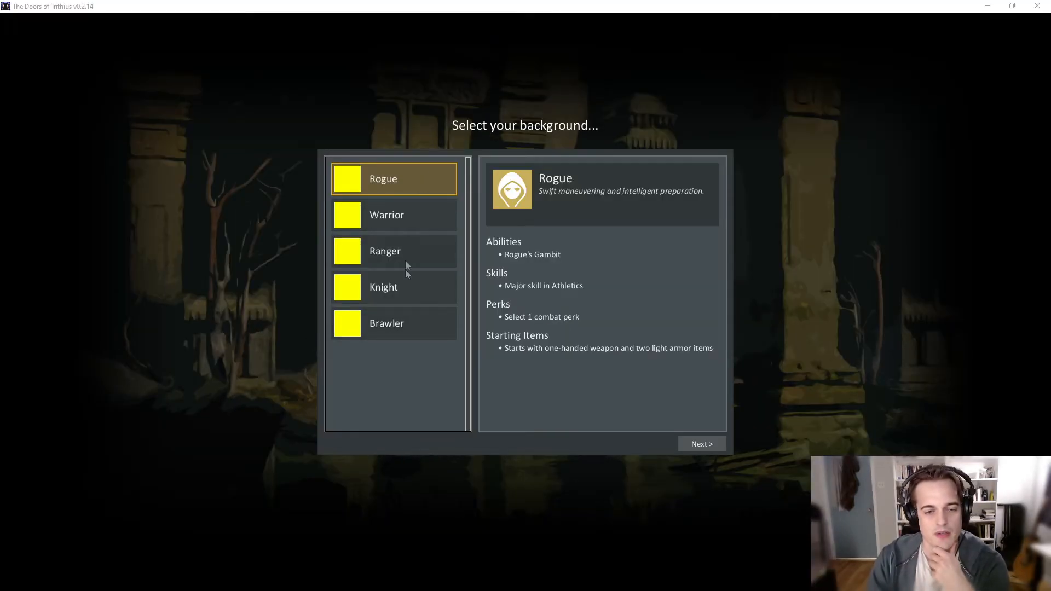
- Choose the Knight background and set its first open major skill to Medicine after trying Chivalry
left_click(409, 290)
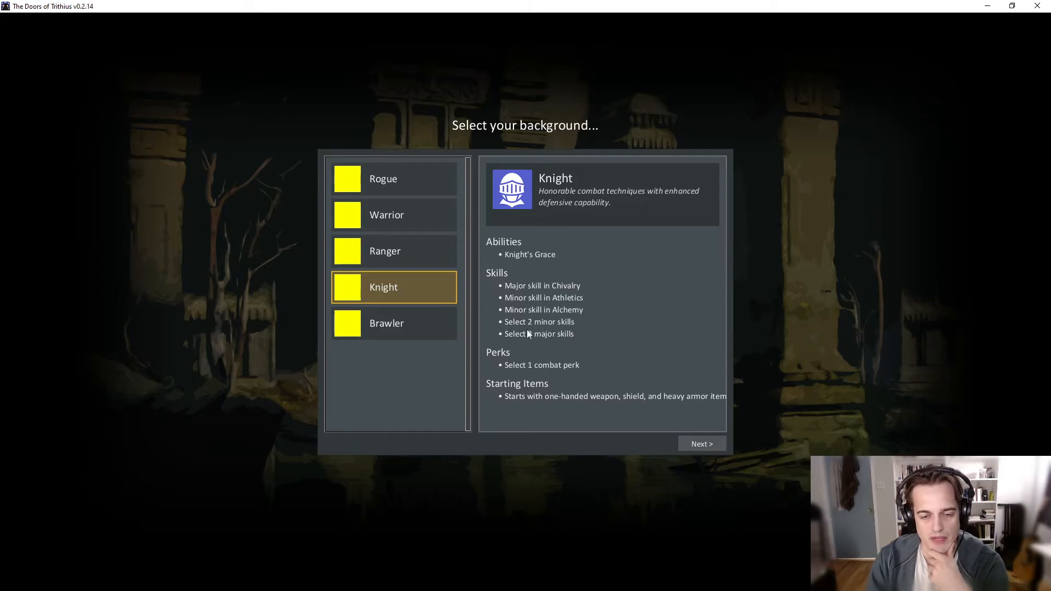
left_click(691, 444)
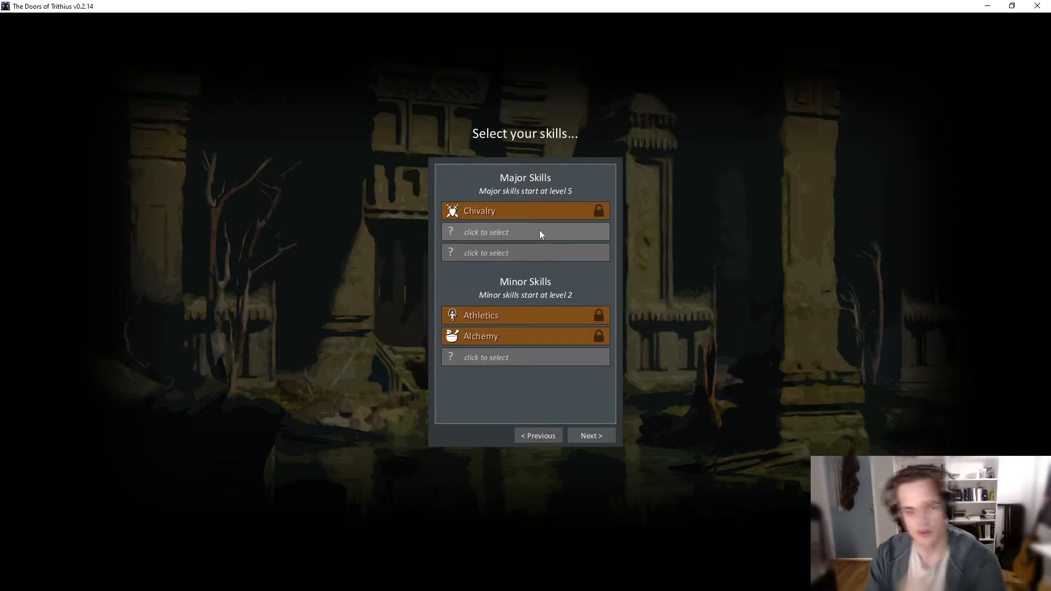
left_click(494, 230)
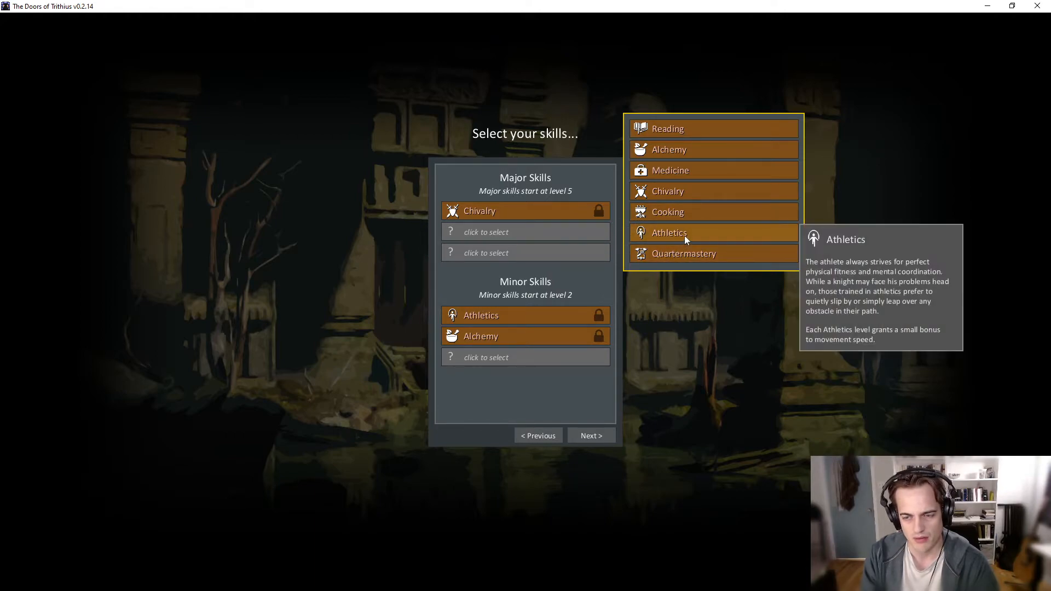
left_click(712, 190)
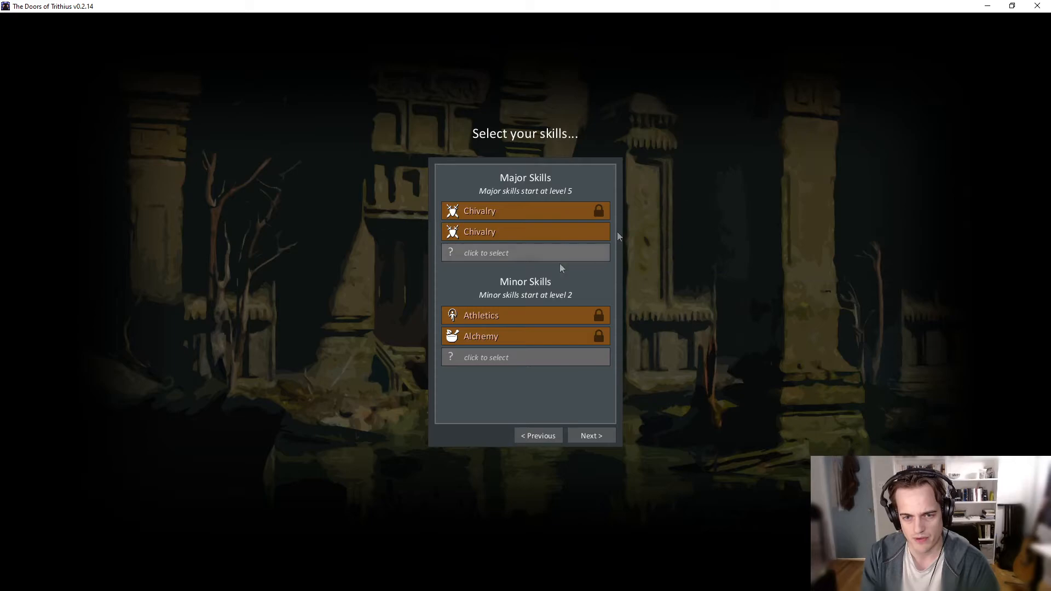
left_click(585, 232)
left_click(700, 170)
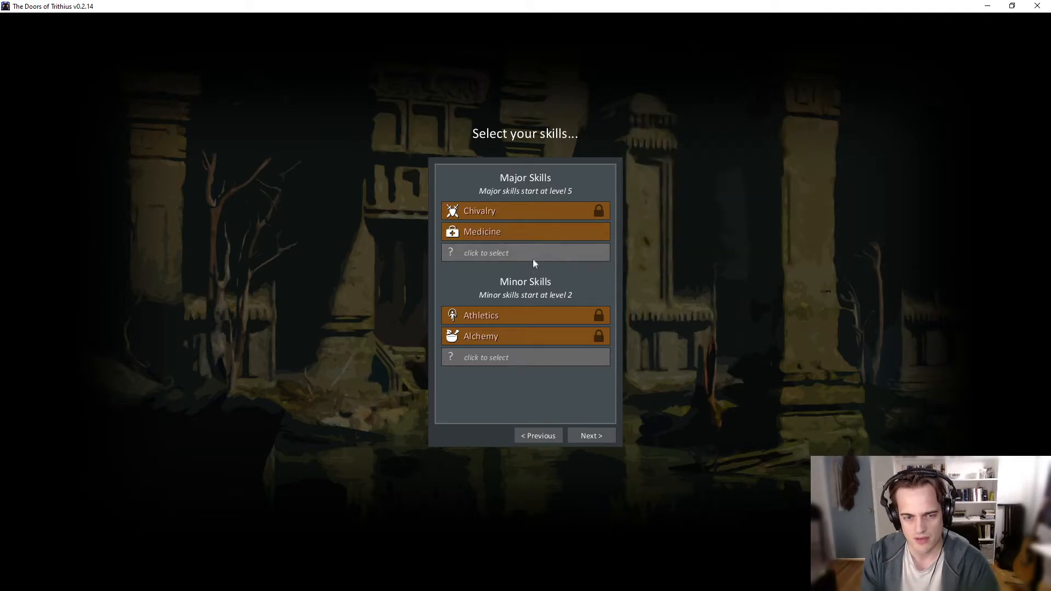
- Set the last open major skill to Reading and the open minor skill to Quartermastery
left_click(534, 253)
left_click(690, 192)
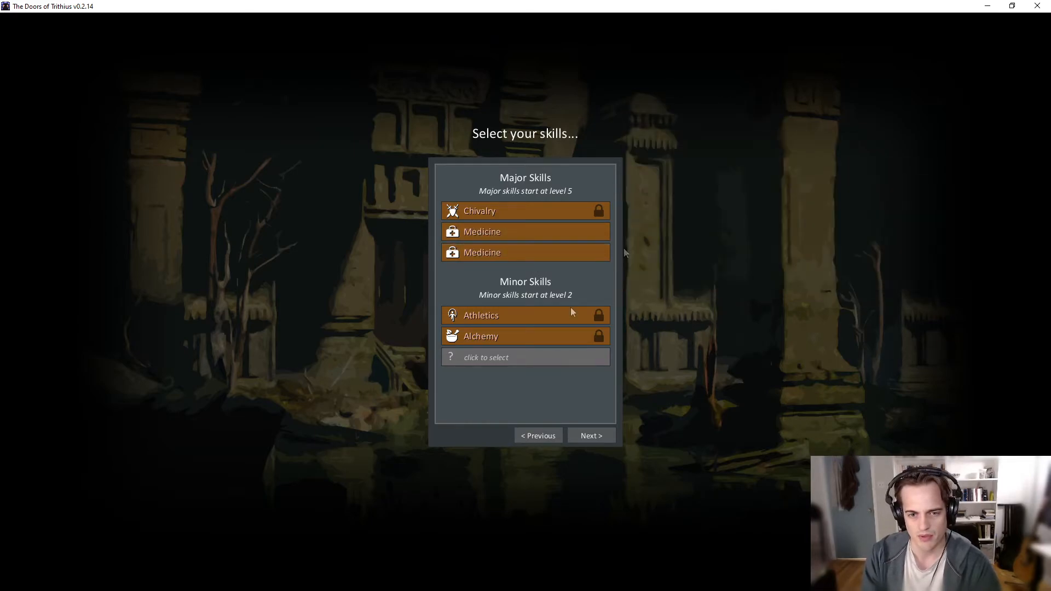
left_click(545, 253)
left_click(705, 149)
left_click(544, 358)
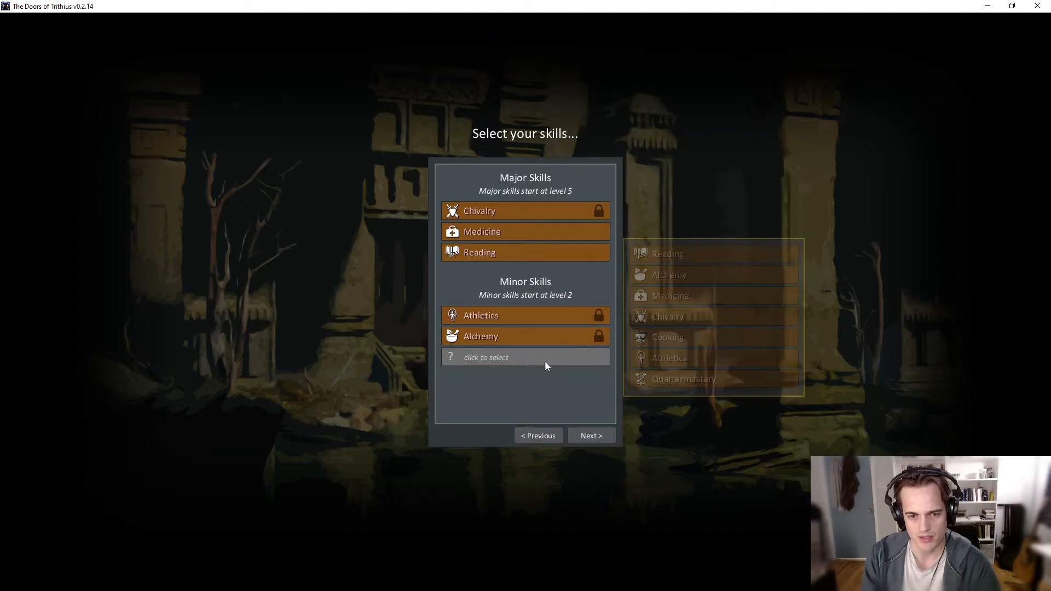
left_click(688, 381)
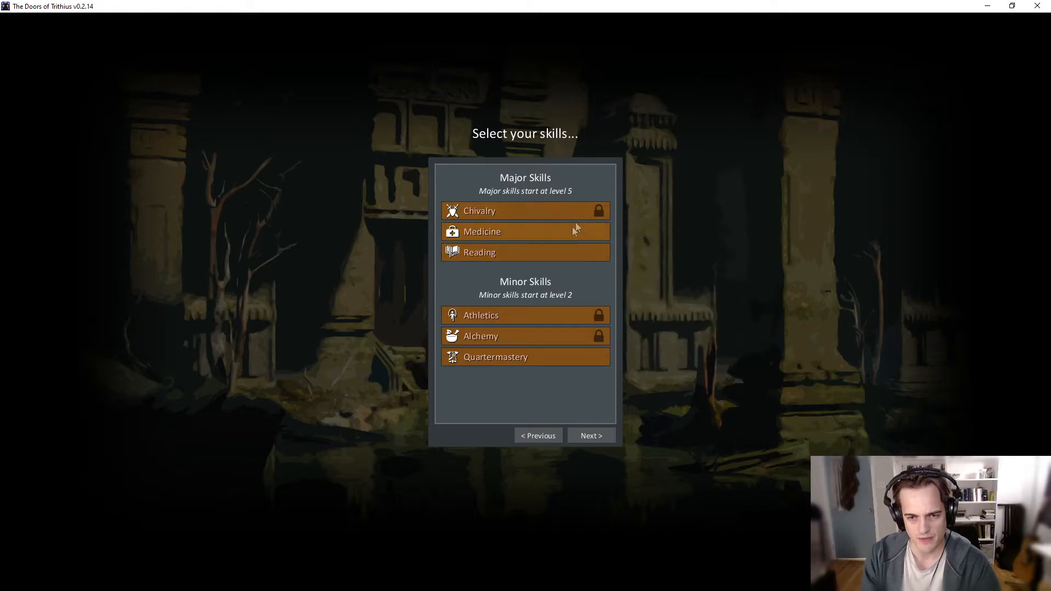
- Test swapping the Medicine major skill for Alchemy and Reading, and set it back to Medicine
left_click(539, 231)
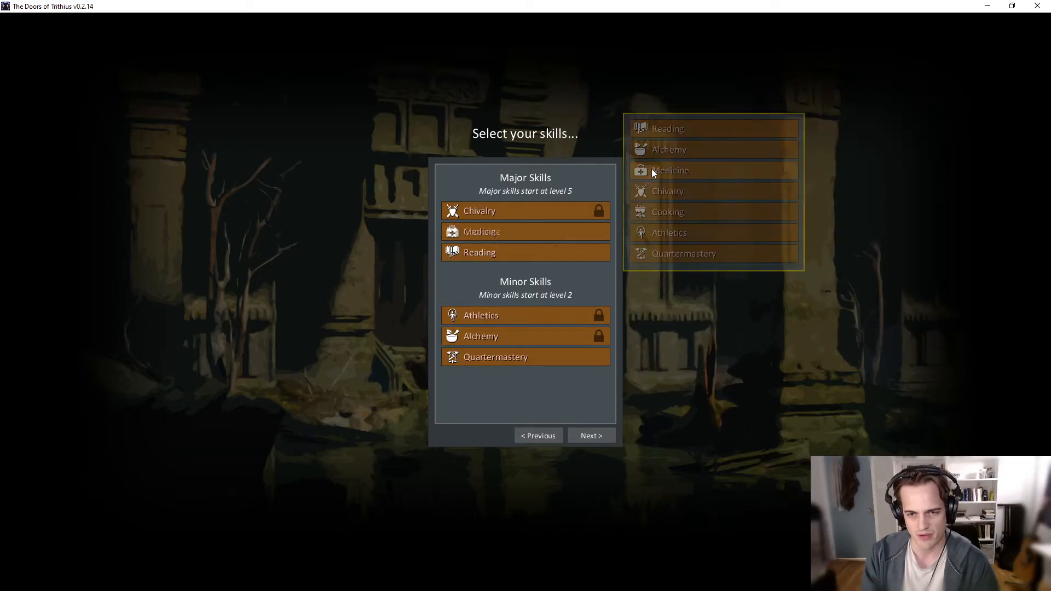
left_click(565, 231)
left_click(682, 148)
left_click(574, 229)
left_click(665, 126)
left_click(539, 228)
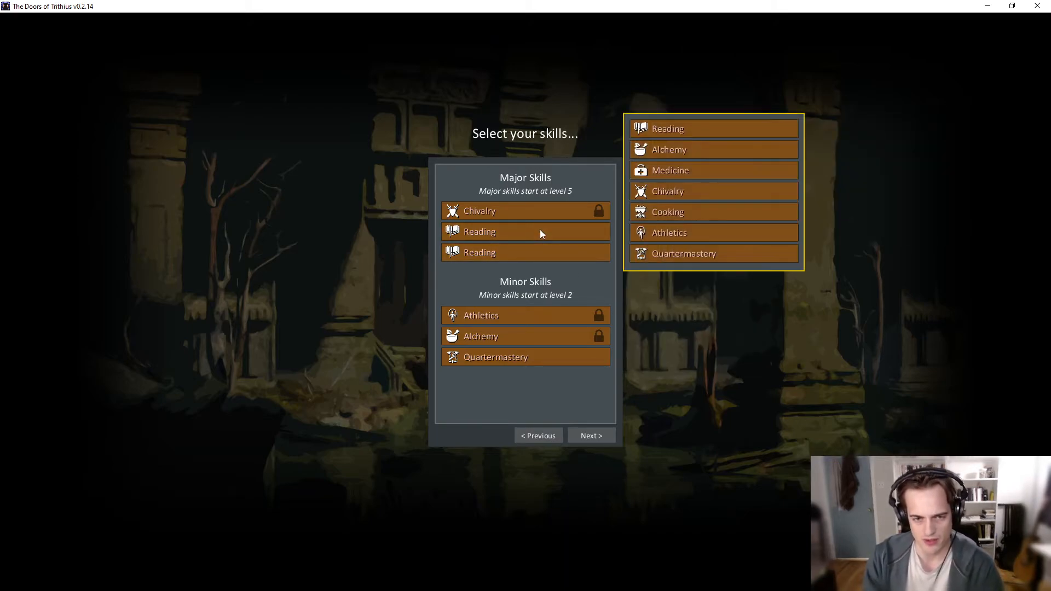
left_click(668, 172)
- Test opening and dismissing the skill choices of the major skill slots without picking a different skill
left_click(549, 233)
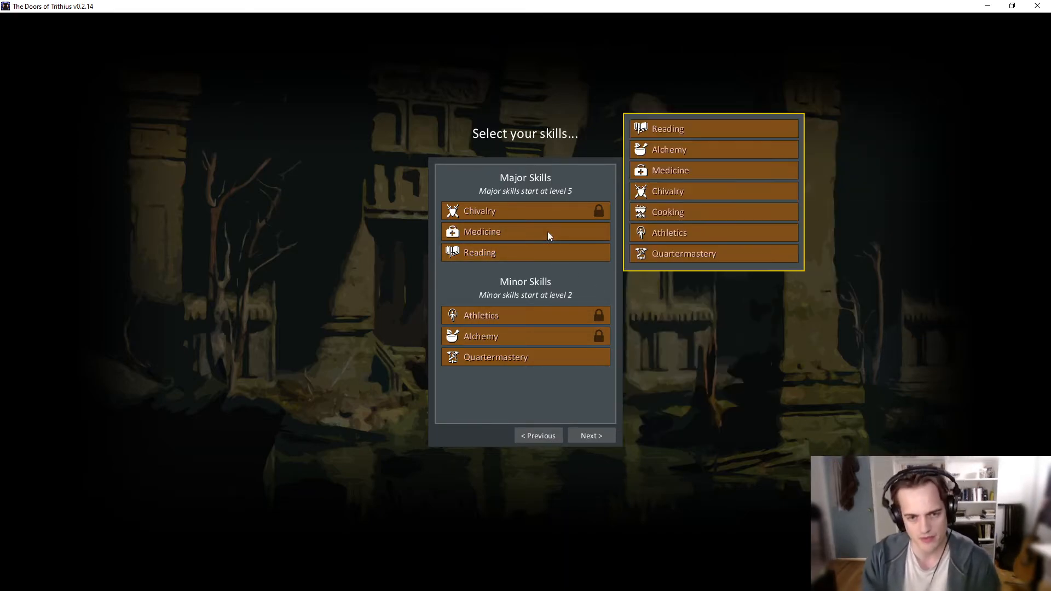
left_click(720, 356)
left_click(556, 245)
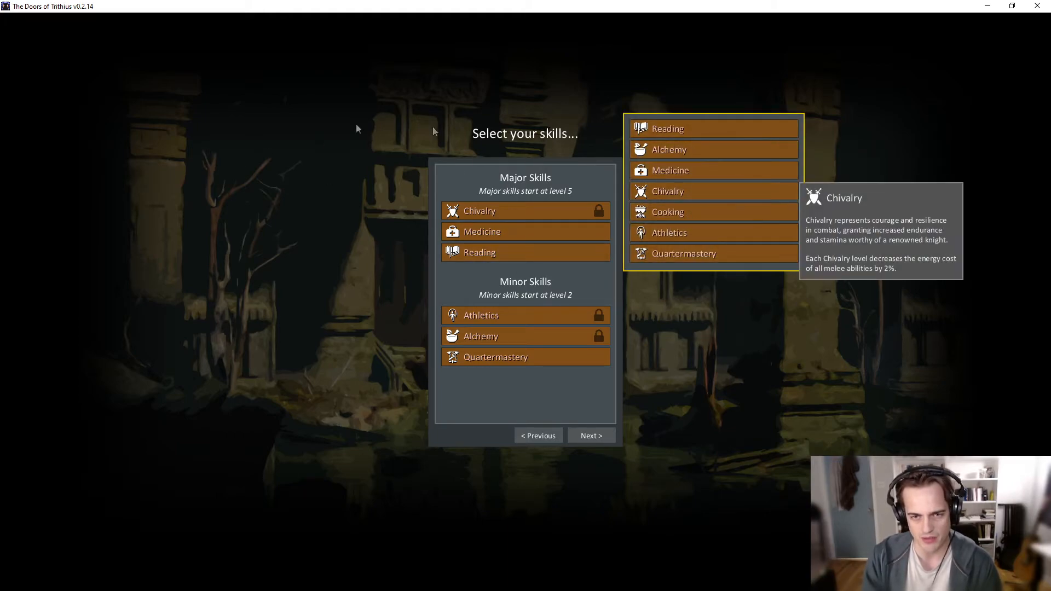
left_click(340, 197)
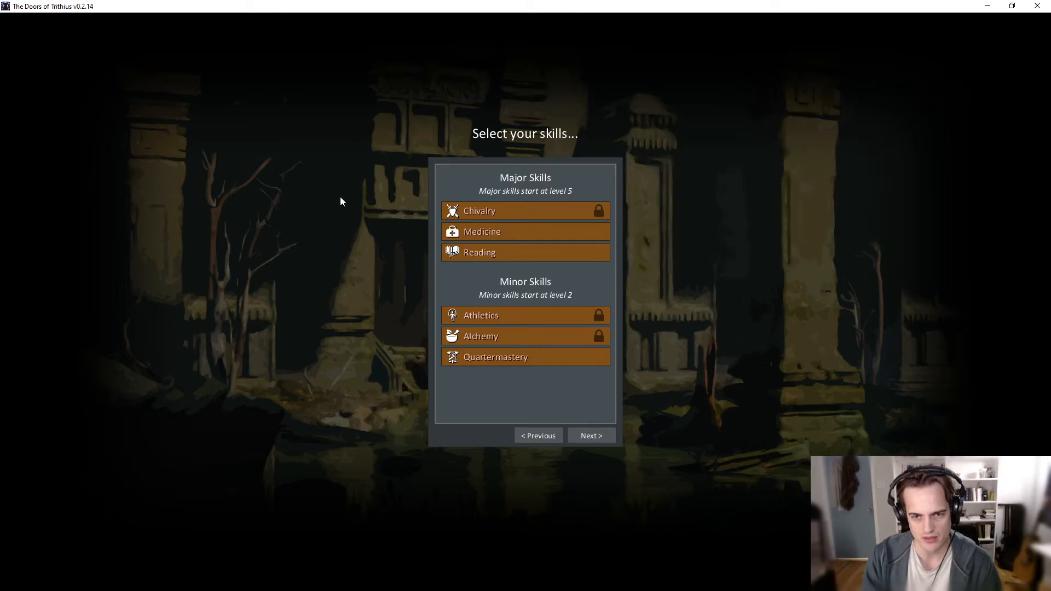
left_click(546, 227)
left_click(302, 231)
left_click(550, 233)
- Test going back to the background selection and forward to the skills, and leave the skills again with the Medicine slot's choices open
left_click(533, 438)
left_click(536, 436)
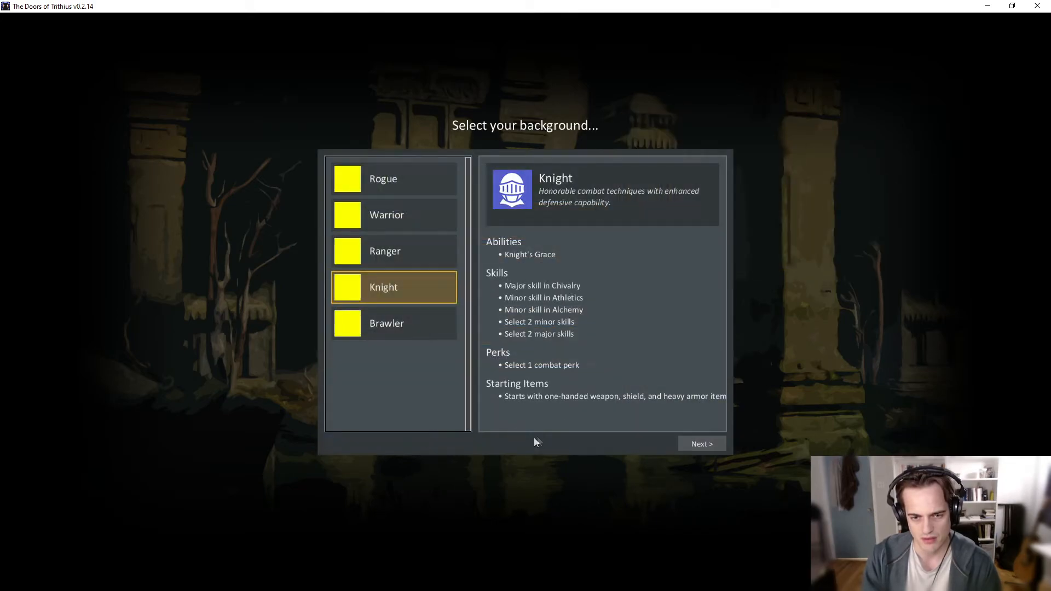
left_click(690, 443)
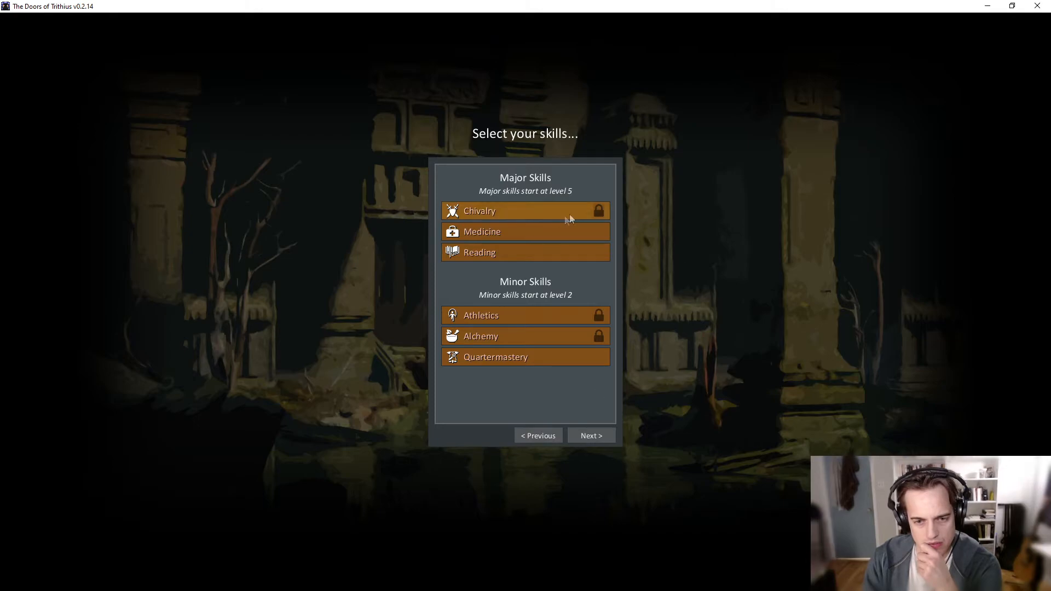
left_click(535, 234)
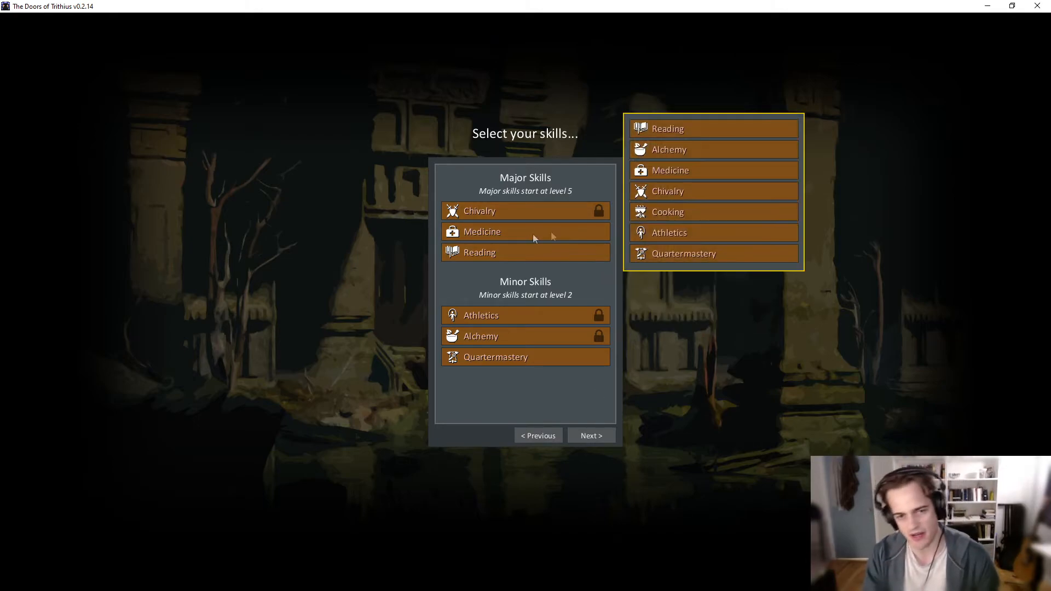
left_click(539, 436)
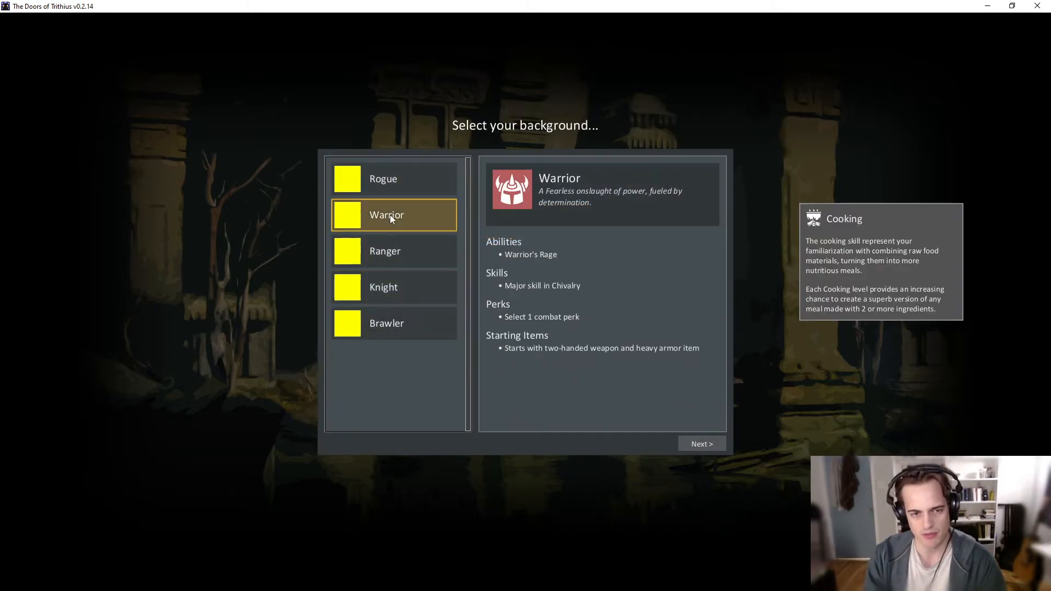
- Continue with the Warrior background to the skill selection
left_click(709, 445)
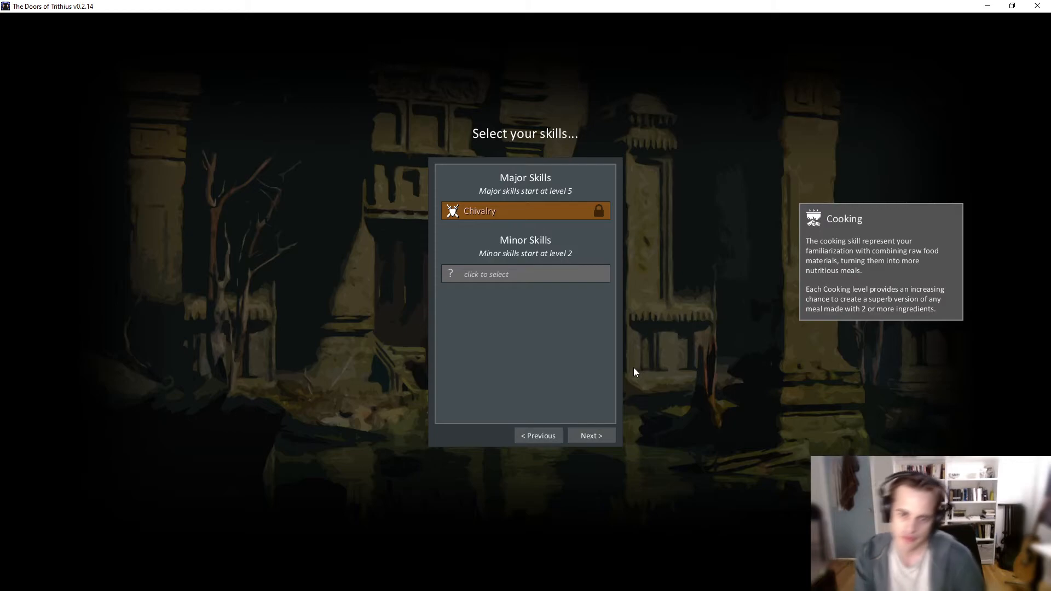
- Switch to IntelliJ IDEA and examine the ability definitions in perks.xml, including their modifiers and perkInfo blocks
key("alt+Tab")
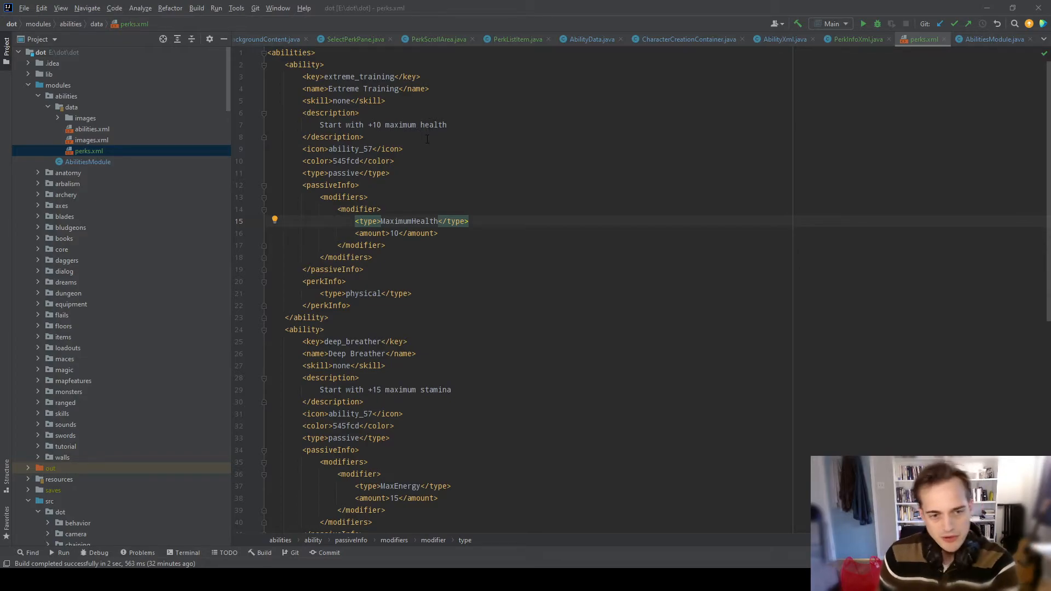
scroll(423, 155, "down", 5)
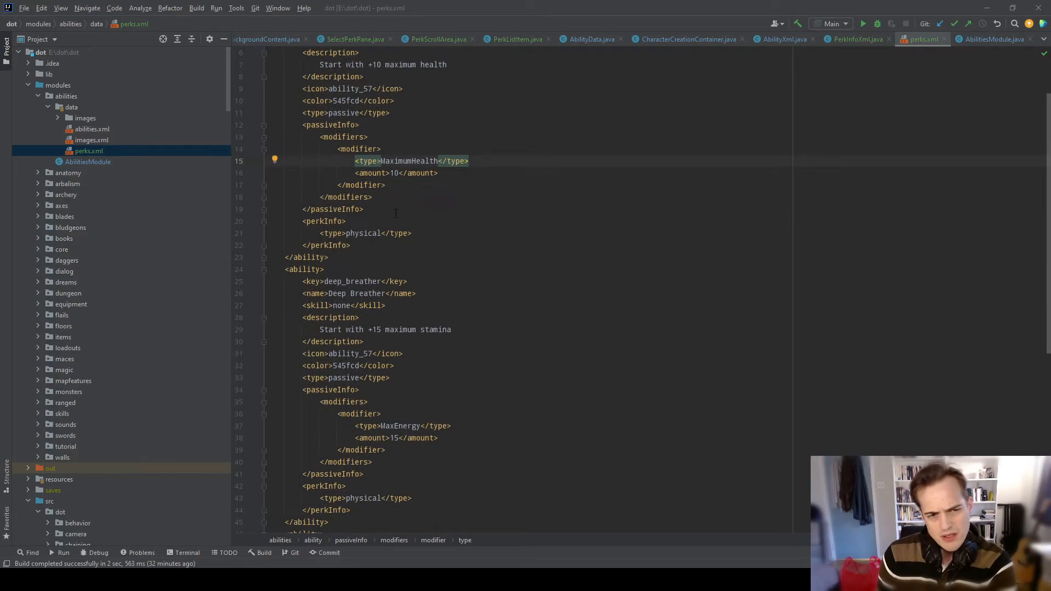
scroll(423, 155, "up", 5)
left_click_drag(268, 64, 288, 280)
left_click(357, 313)
scroll(493, 210, "down", 3)
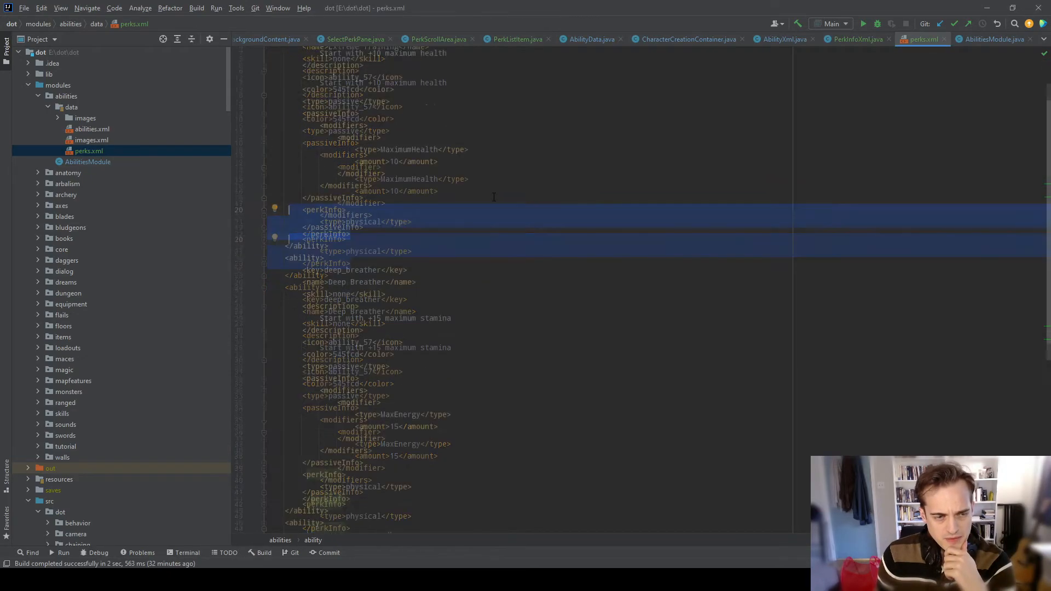
scroll(614, 345, "down", 2)
scroll(492, 219, "up", 6)
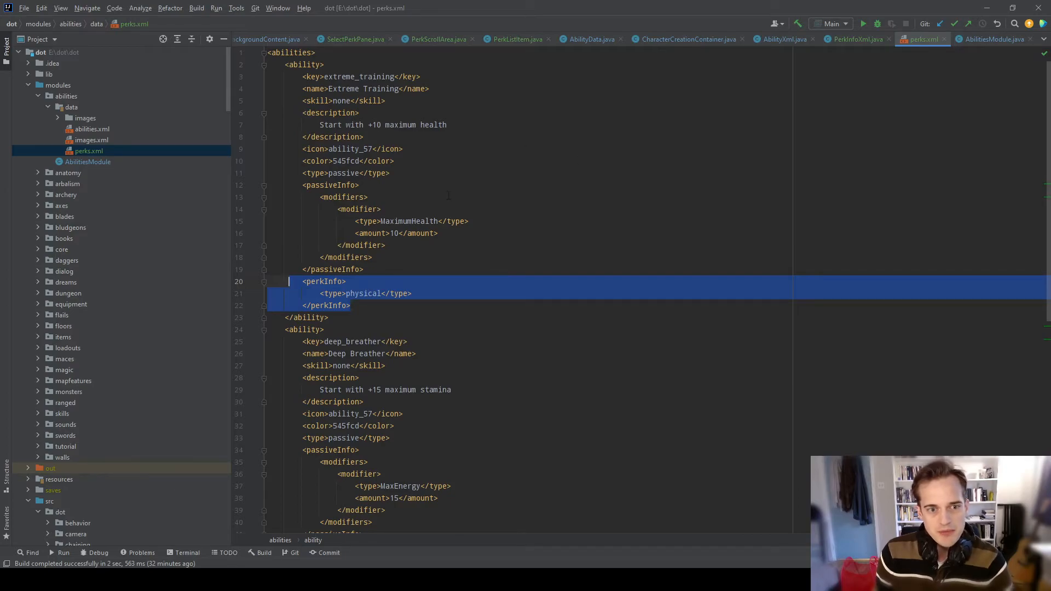
left_click(459, 232)
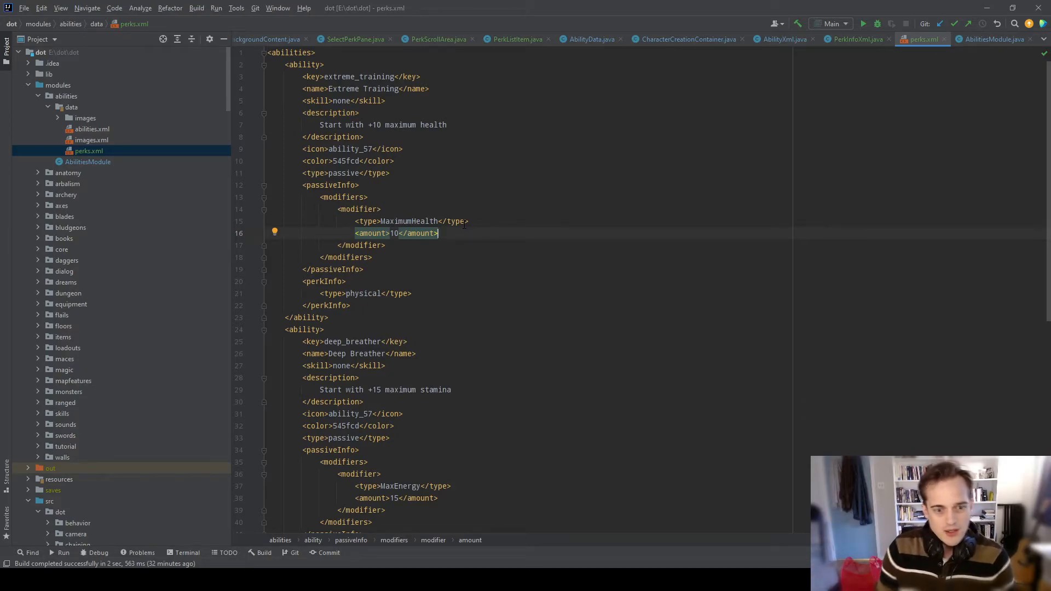
left_click(467, 112)
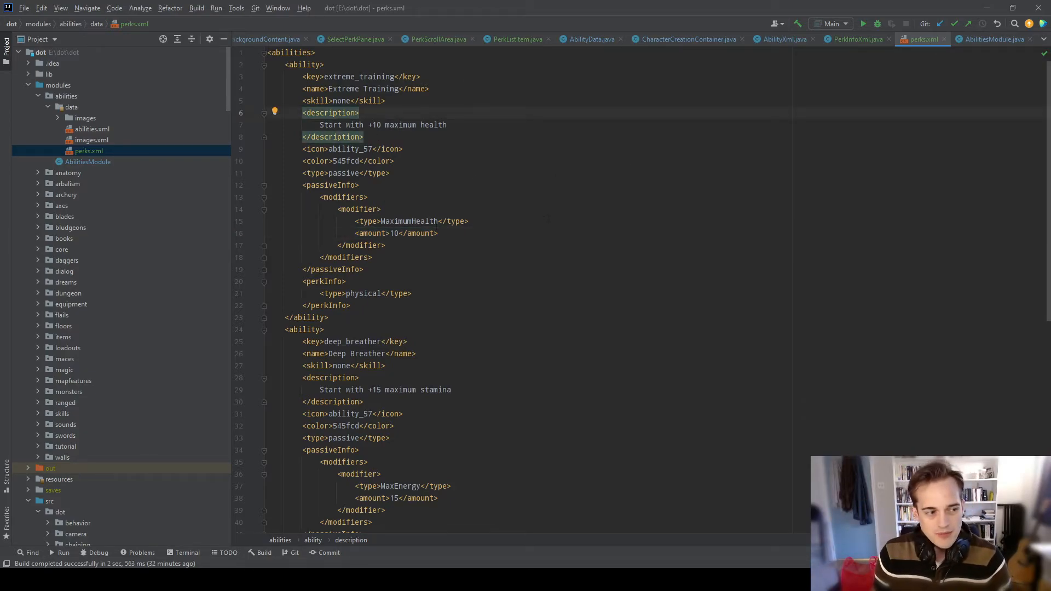
scroll(548, 219, "down", 5)
scroll(562, 321, "up", 5)
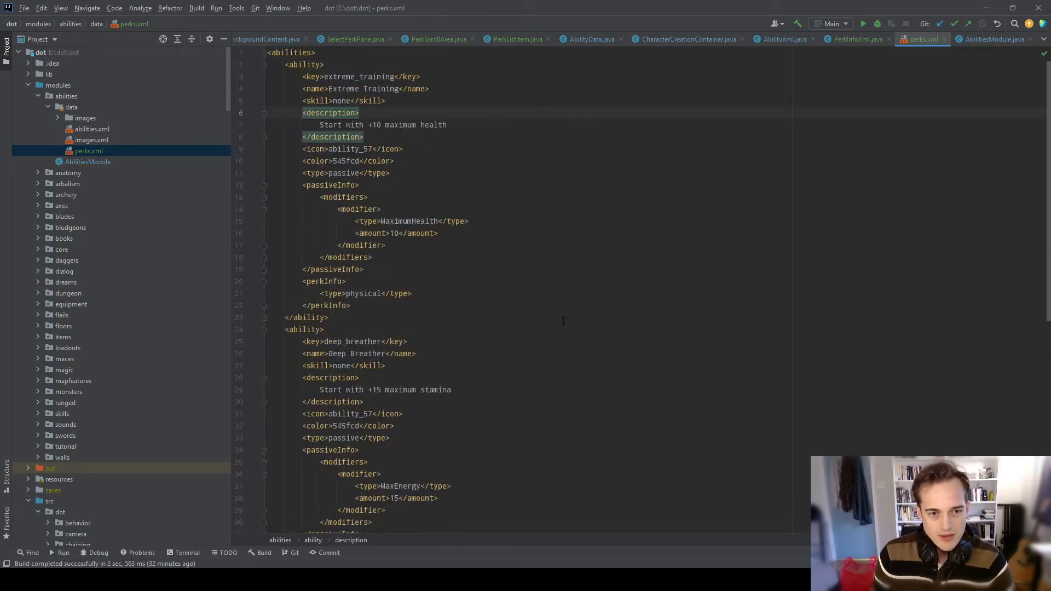
scroll(541, 224, "down", 5)
scroll(492, 222, "up", 5)
scroll(447, 218, "down", 5)
scroll(447, 218, "down", 4)
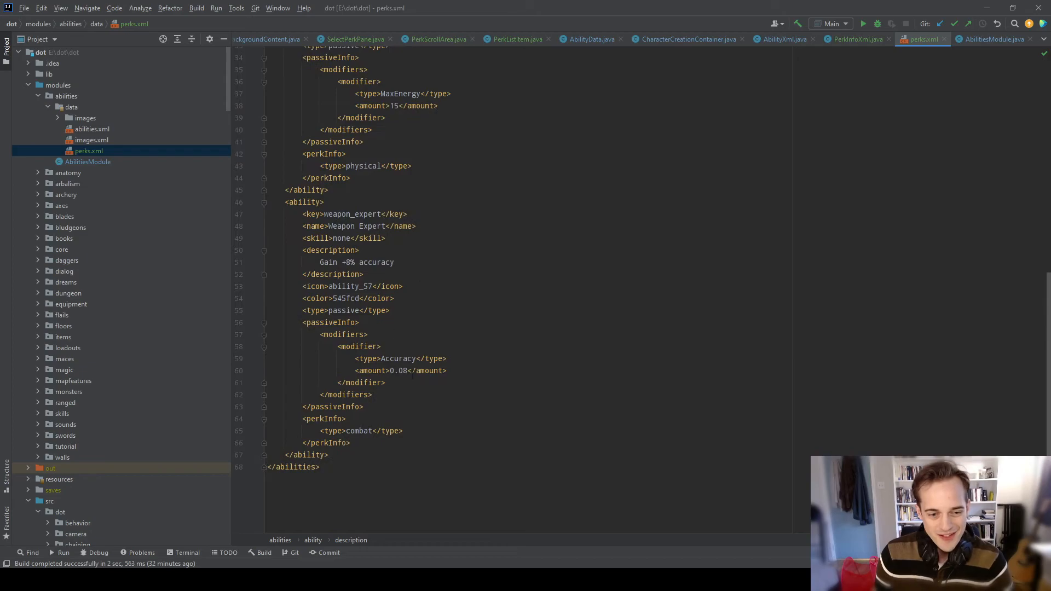
scroll(432, 340, "up", 5)
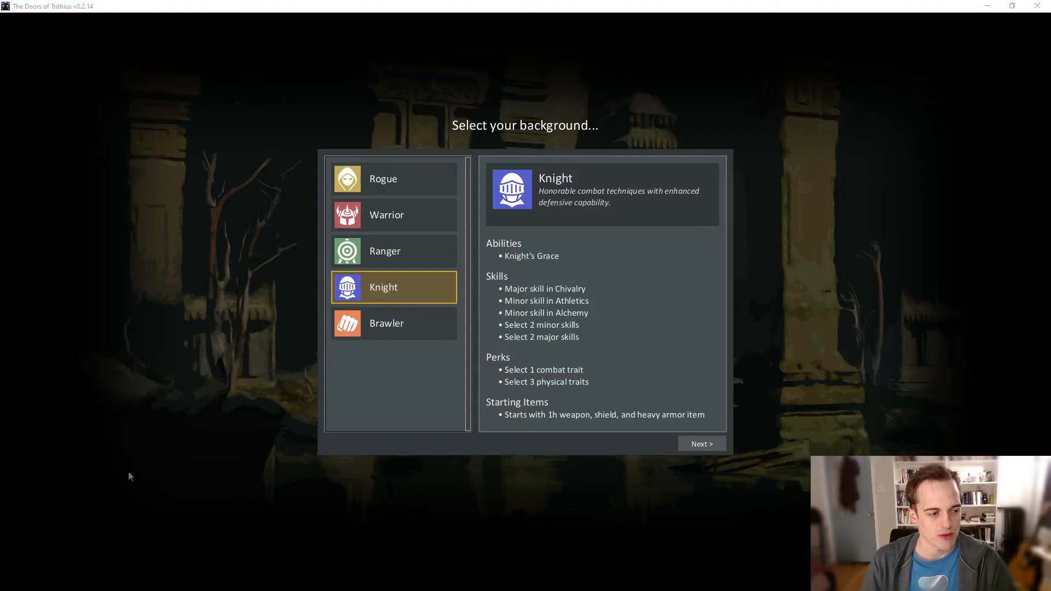
- Preview the Ranger, Warrior and Rogue backgrounds in the game, and continue to the skill selection with Knight
left_click(397, 262)
left_click(424, 214)
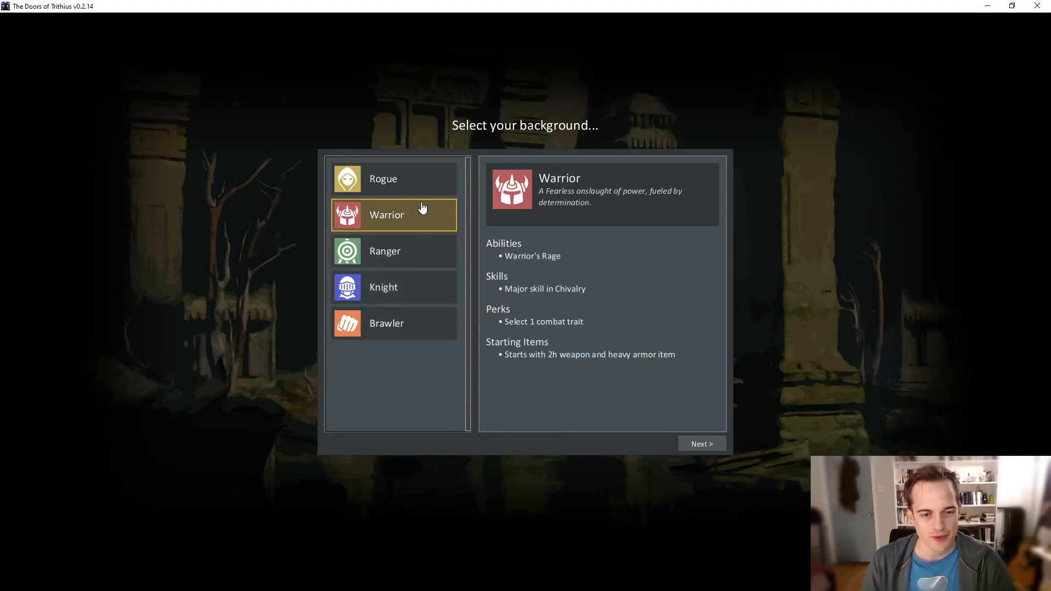
left_click(422, 171)
left_click(390, 298)
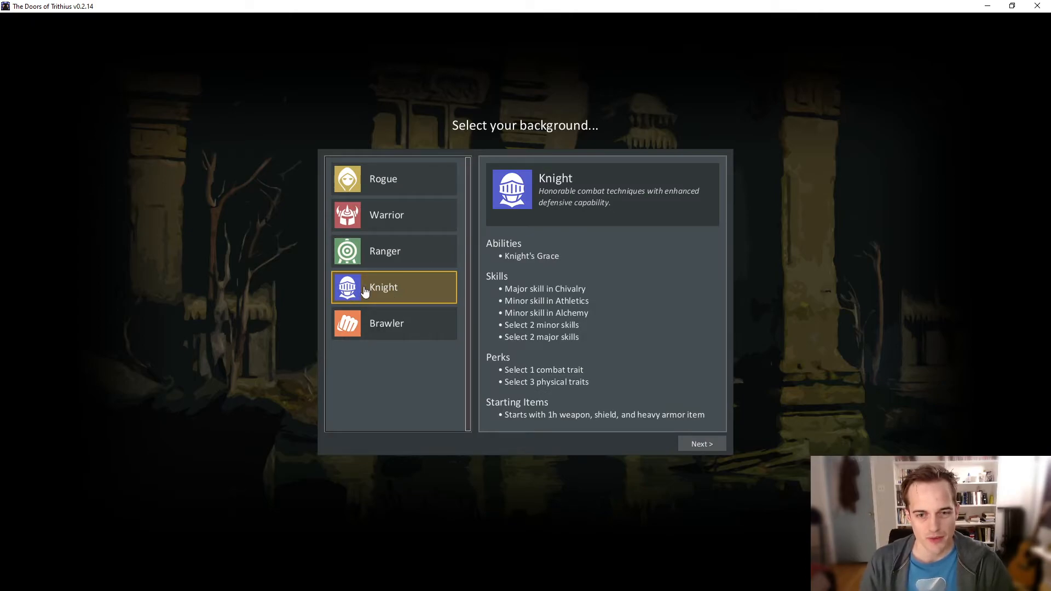
left_click(707, 445)
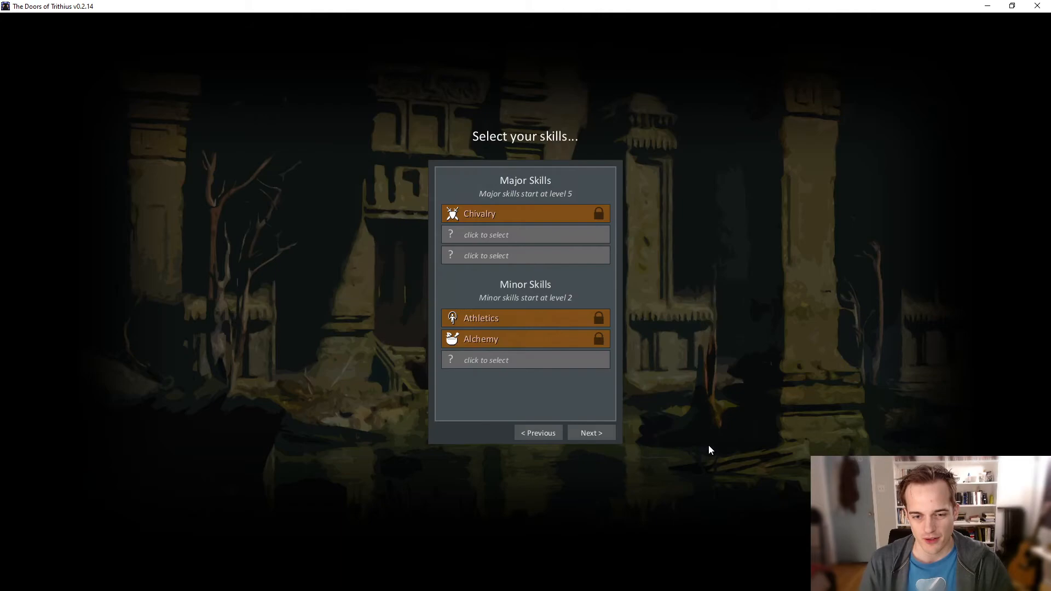
- Set the Knight's open major skills to Quartermastery and Cooking and the open minor skill to Medicine, and continue to the traits
left_click(545, 234)
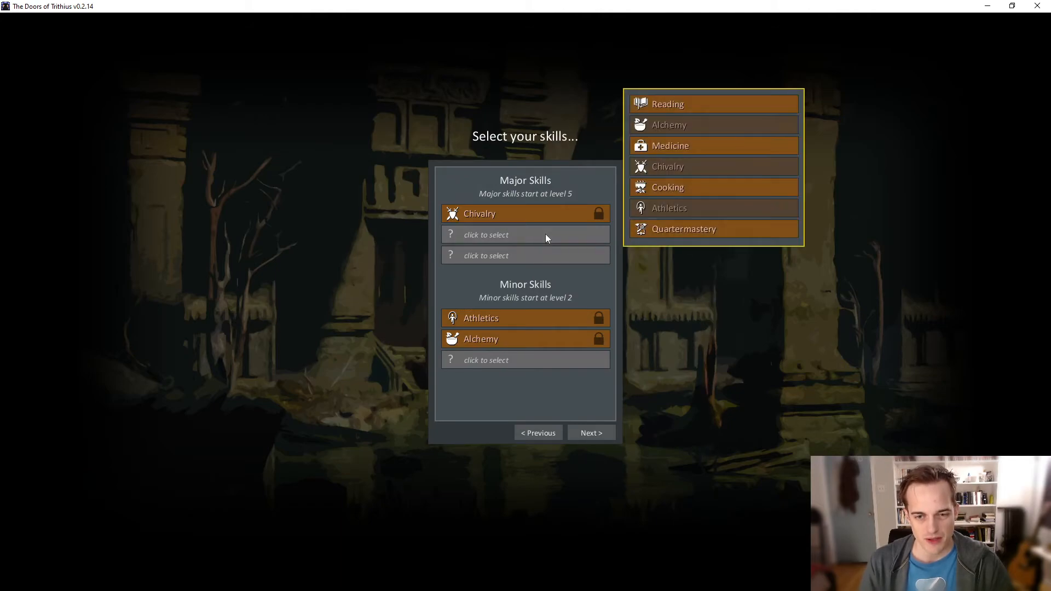
left_click(676, 230)
left_click(521, 256)
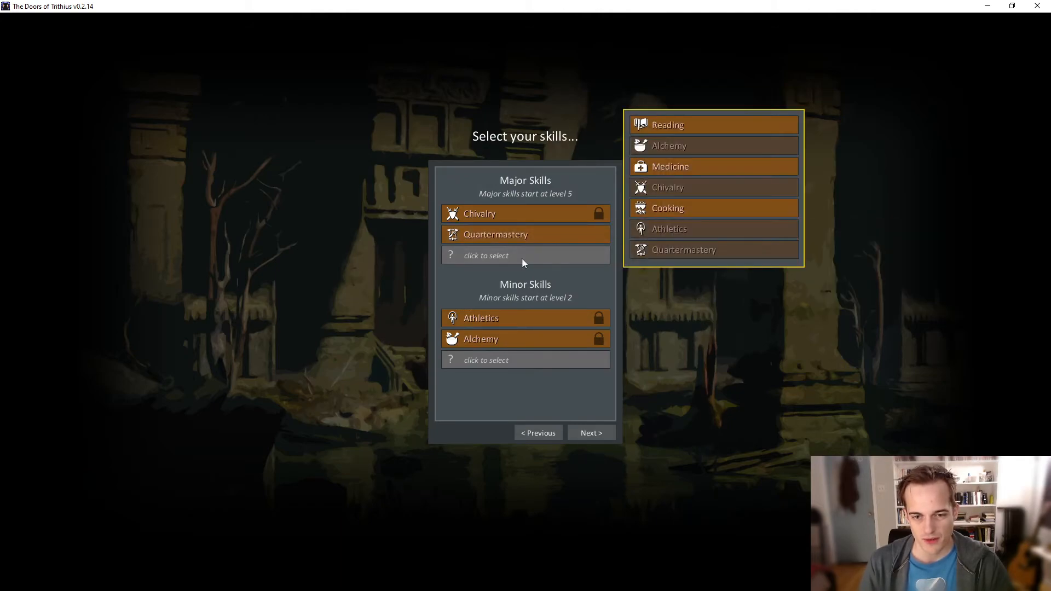
left_click(667, 215)
left_click(542, 360)
left_click(705, 272)
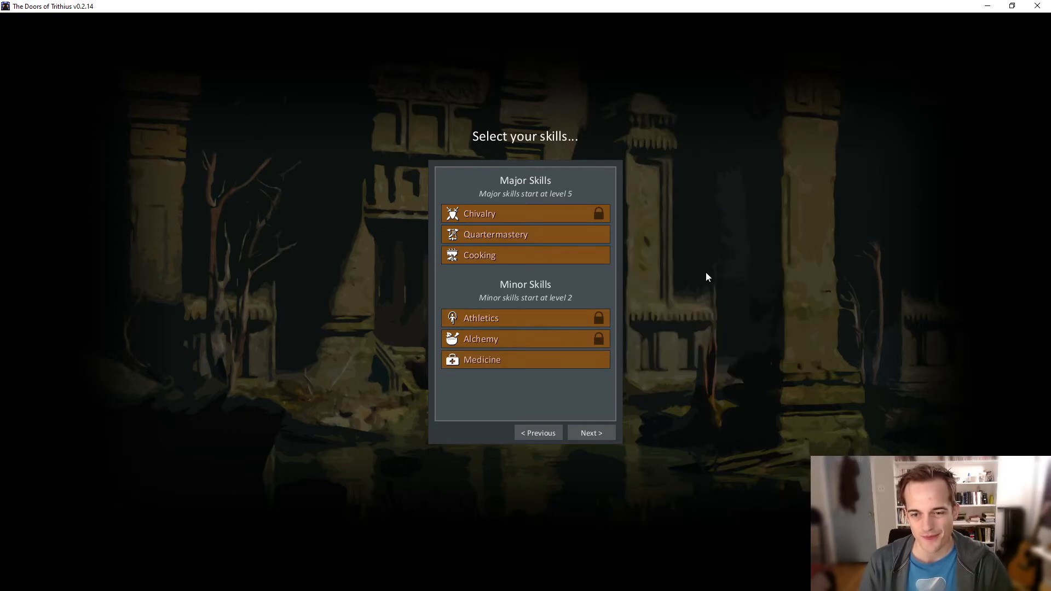
left_click(591, 432)
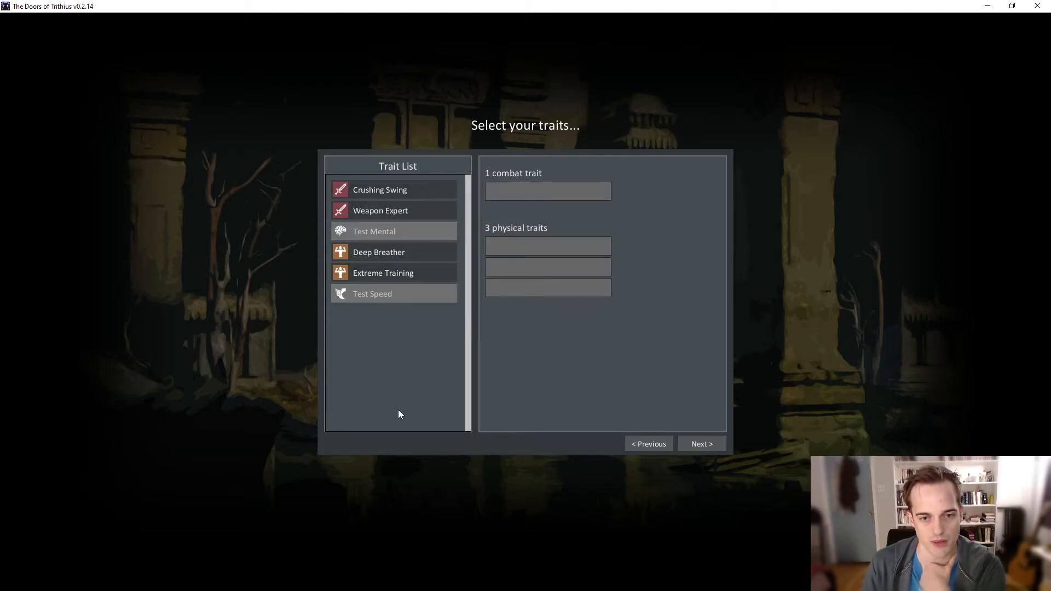
- Test adding Crushing Swing and Weapon Expert one after the other as the combat trait and removing each again
mouse_move(427, 210)
left_click(419, 191)
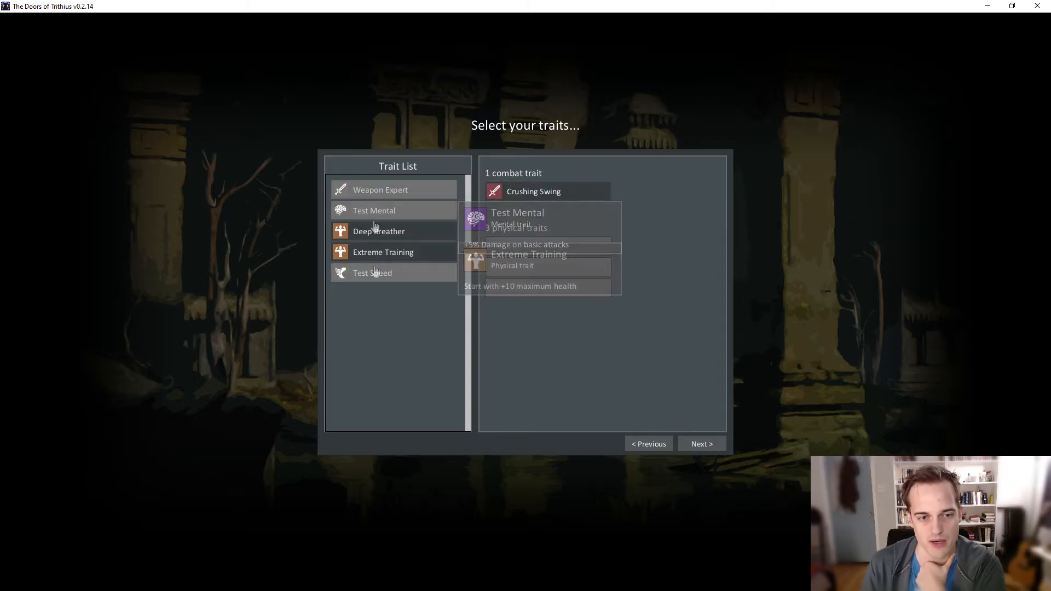
left_click(578, 193)
left_click_drag(403, 211, 539, 186)
left_click(540, 189)
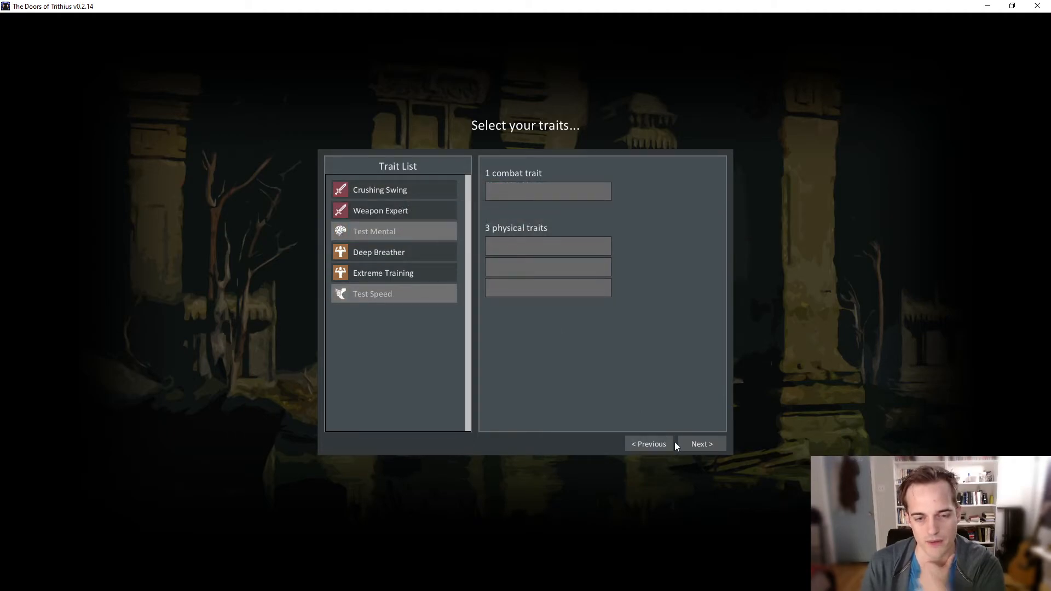
- Go back to the skill selection to check the Cooking slot's choices, and test moving between the skills and traits without changing a skill
left_click(652, 448)
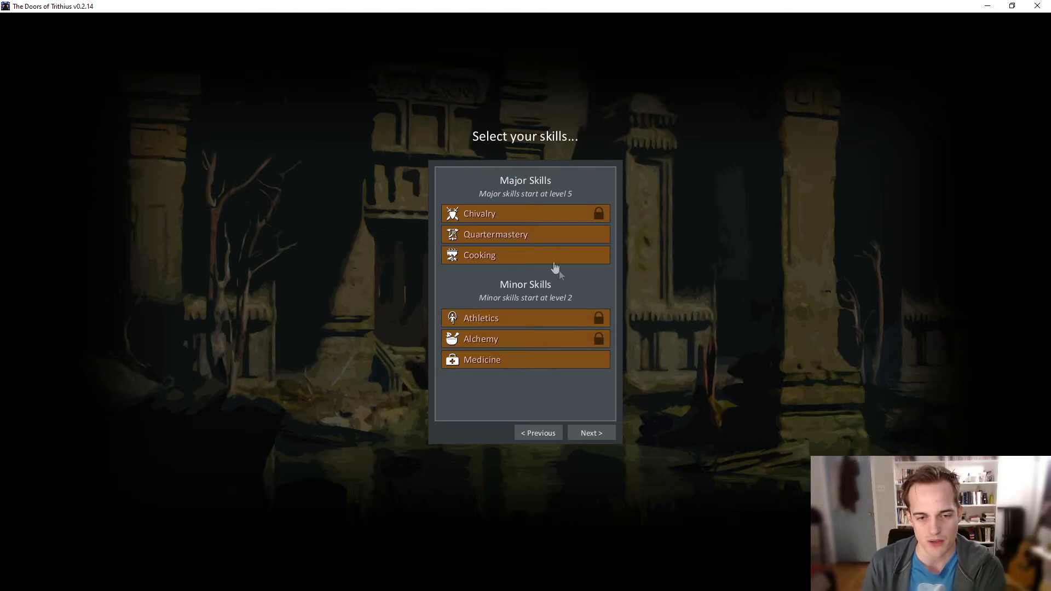
left_click(540, 257)
left_click(541, 257)
left_click(545, 258)
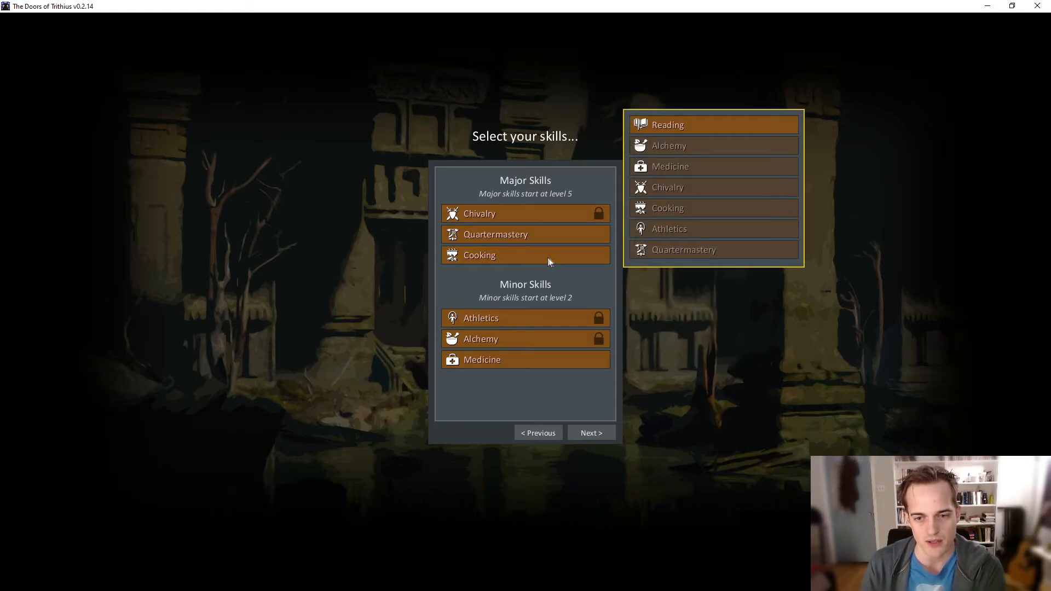
mouse_move(677, 128)
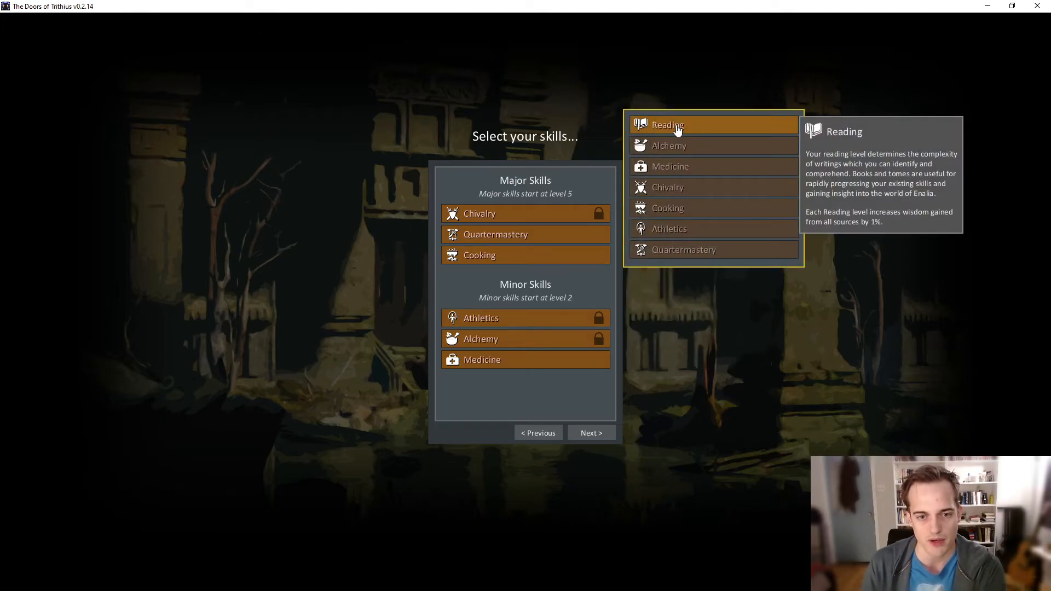
left_click(592, 435)
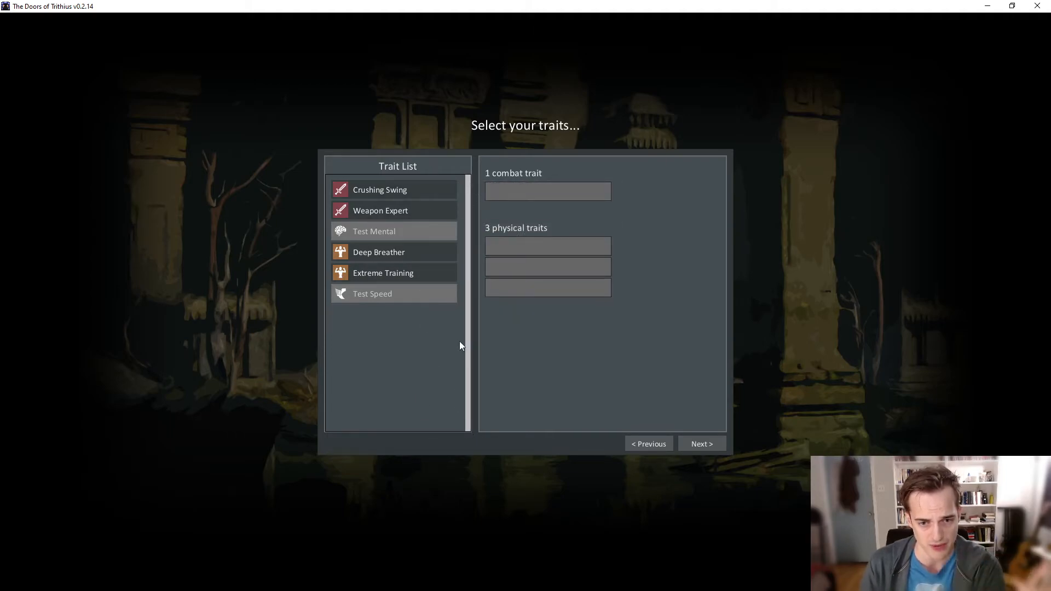
left_click(645, 442)
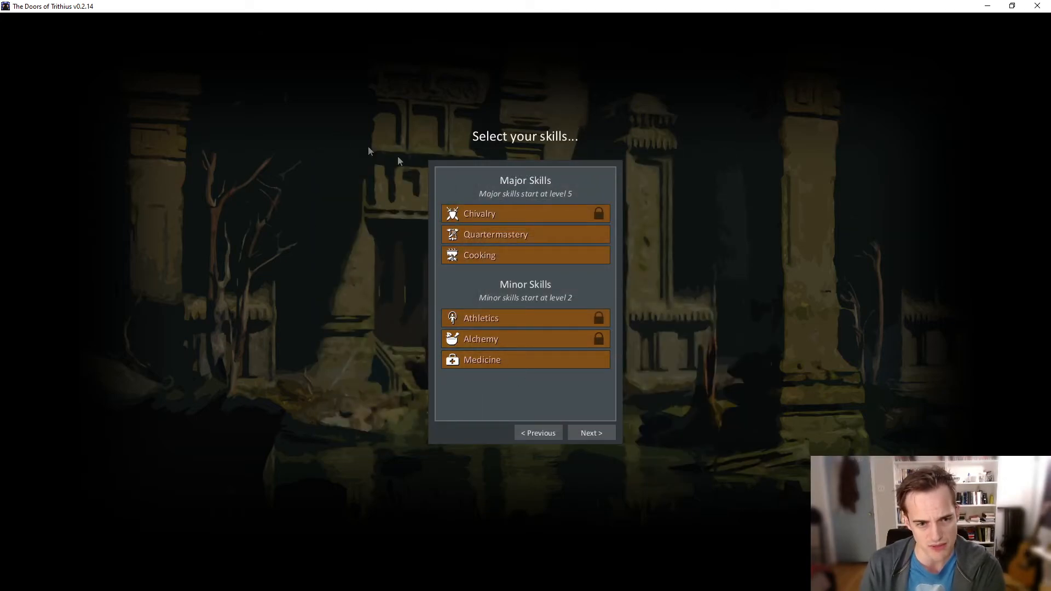
left_click(599, 432)
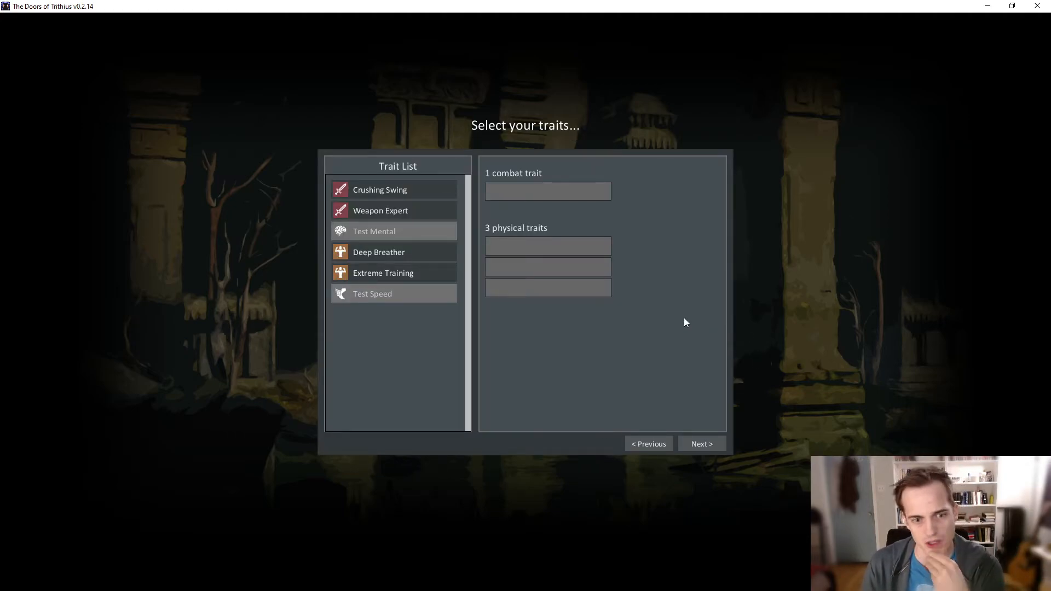
- Test adding the Extreme Training, Deep Breather and Crushing Swing traits and removing all three again
left_click(406, 270)
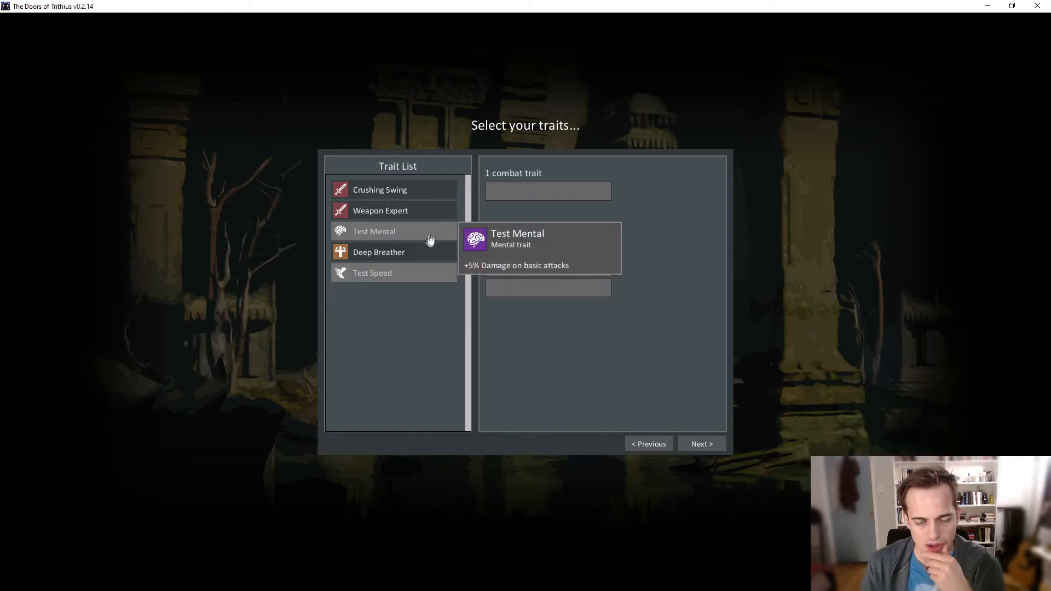
left_click(413, 255)
left_click(422, 193)
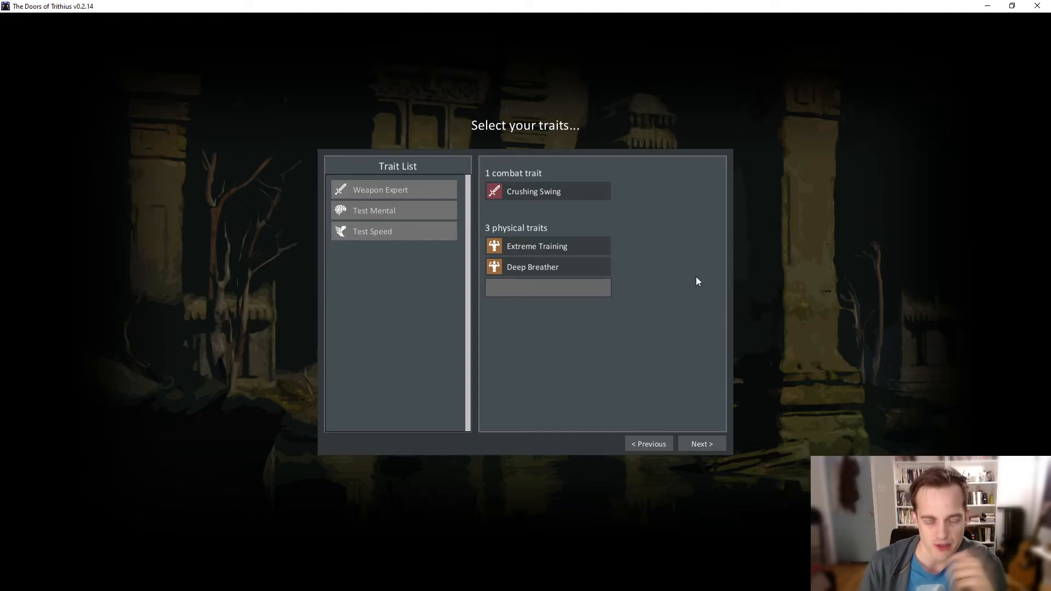
left_click(591, 267)
left_click(576, 244)
left_click(580, 192)
- Return to the background selection, choose Knight again and continue to its skills
left_click(648, 444)
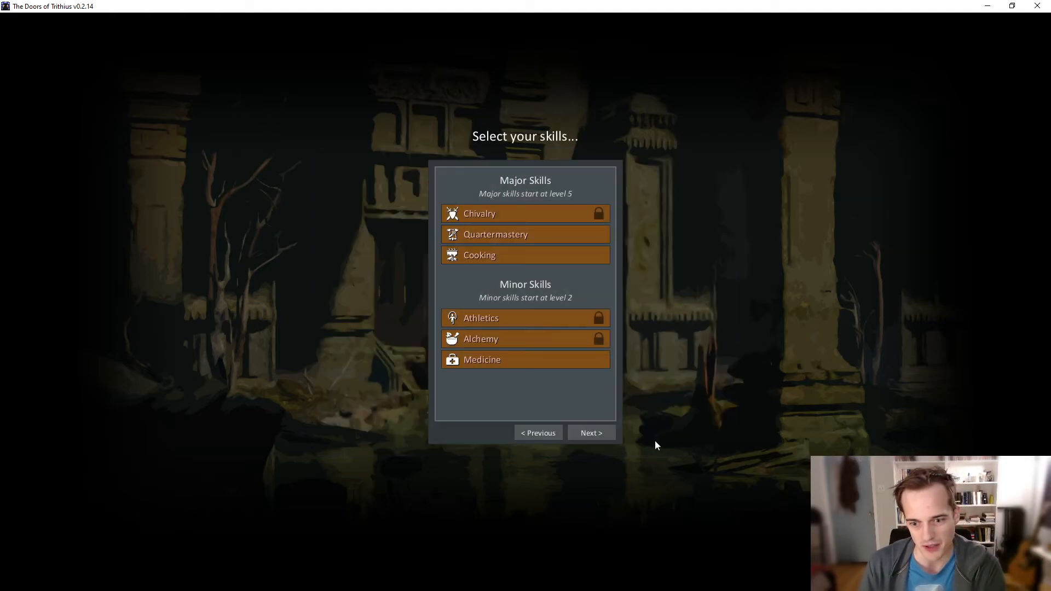
left_click(539, 432)
left_click(399, 292)
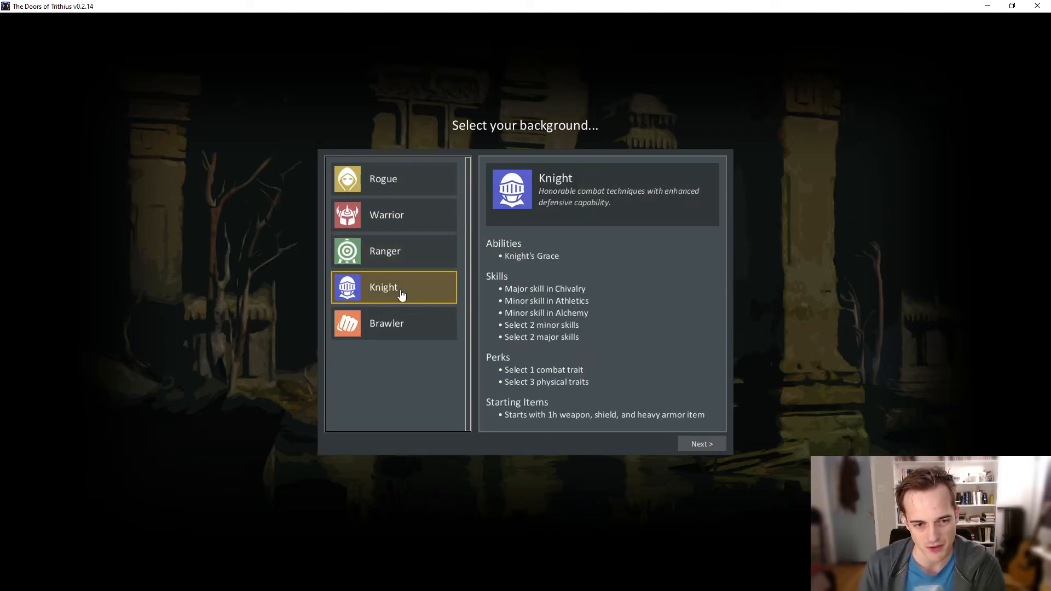
left_click(698, 443)
- Refill the open major skills with Quartermastery and Cooking and the open minor skill with Medicine, and advance to the trait selection
left_click(567, 237)
left_click(684, 250)
left_click(599, 255)
left_click(668, 208)
left_click(558, 359)
left_click(693, 270)
left_click(596, 432)
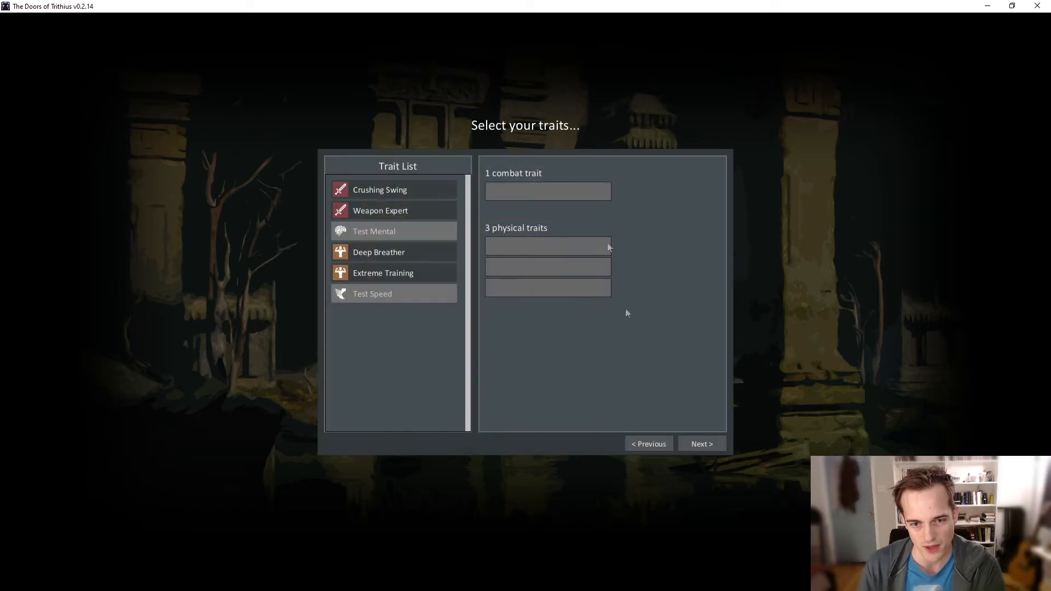
- Add Crushing Swing as the combat trait and Deep Breather and Extreme Training as physical traits
left_click(415, 190)
left_click(426, 230)
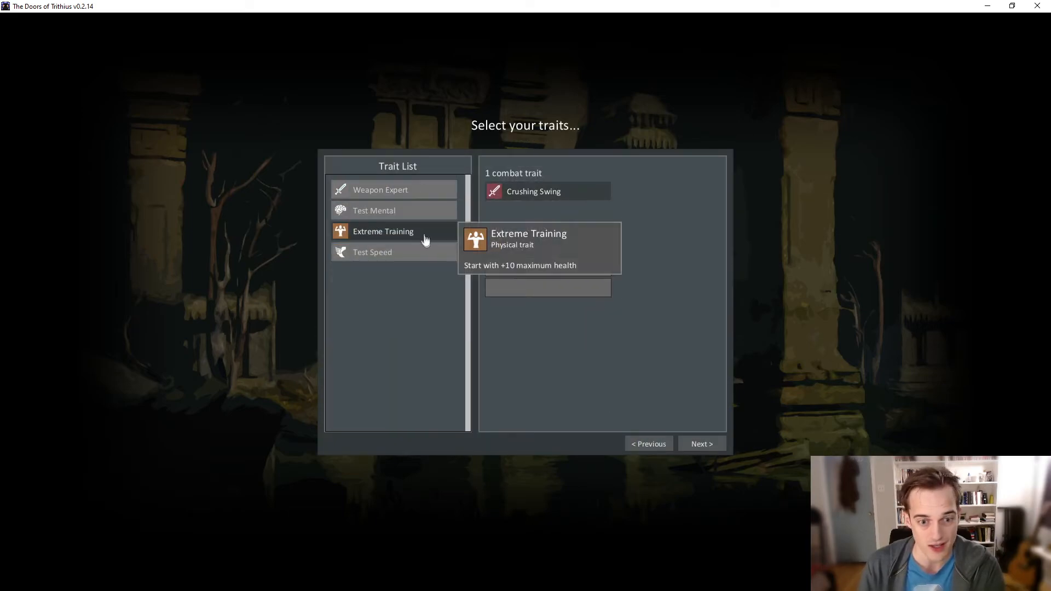
left_click(424, 235)
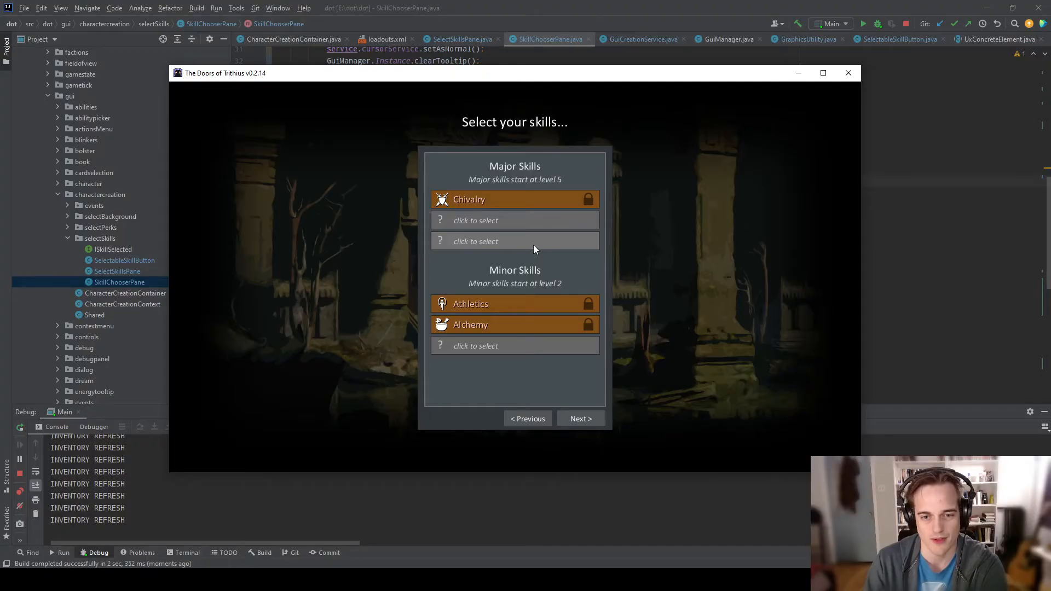
- Set the last major skill to Reading, and test repeatedly opening and dismissing the choices of the empty major skill slot
left_click(533, 244)
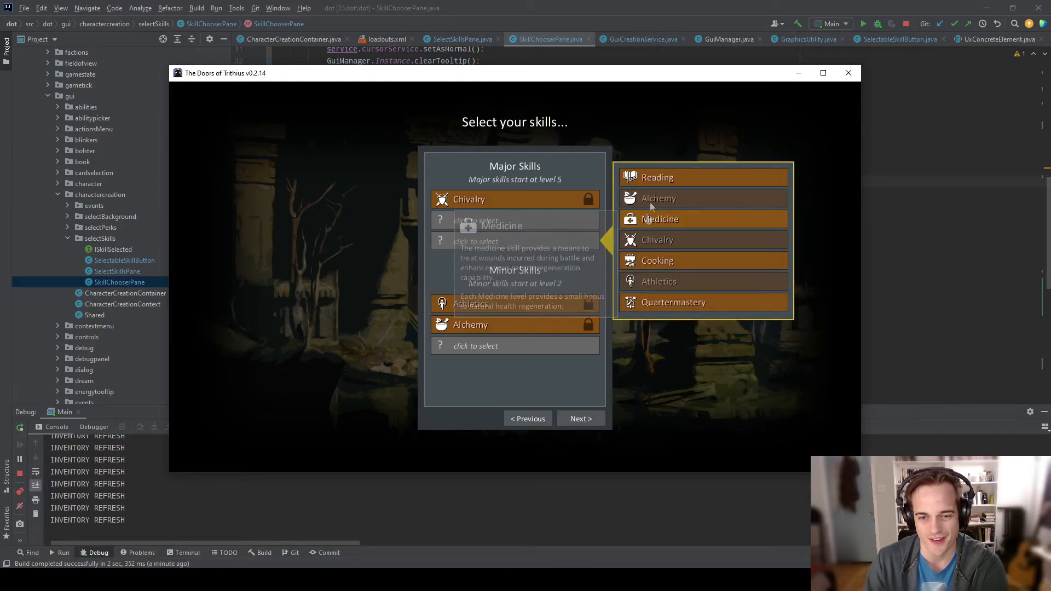
left_click(671, 179)
left_click(581, 217)
left_click(567, 220)
left_click(557, 220)
left_click(551, 227)
left_click(568, 221)
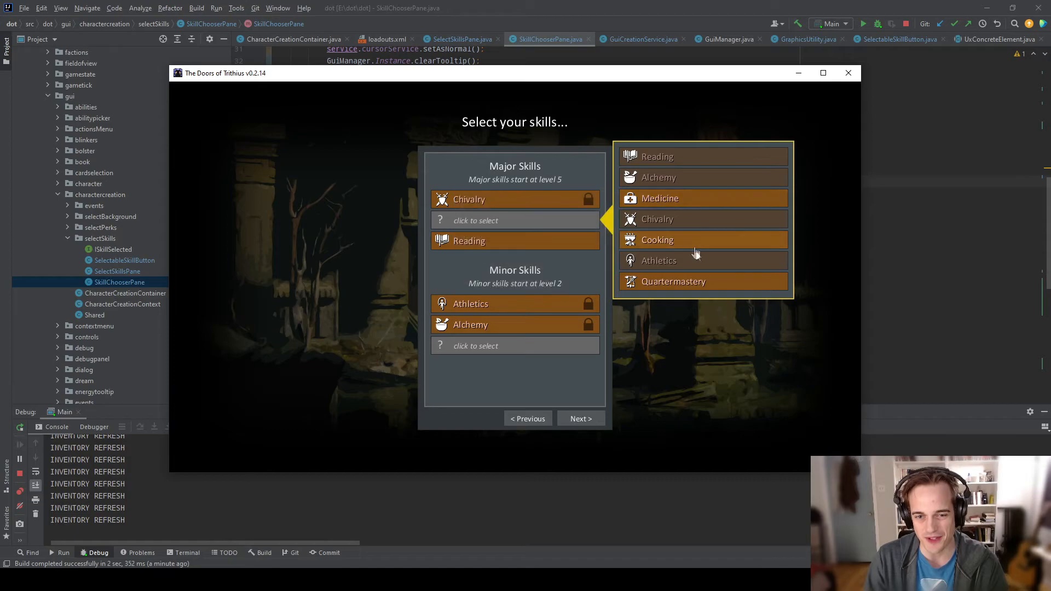
mouse_move(706, 248)
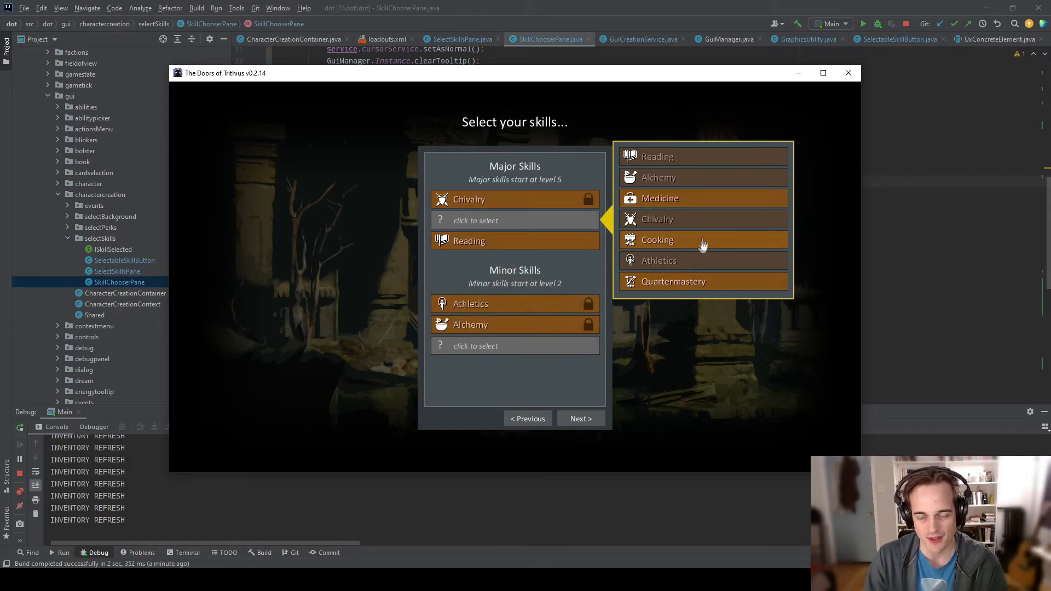
- Test reassigning the middle major skill, switching it through Cooking and Medicine and finishing with Quartermastery
left_click(711, 209)
left_click(524, 222)
left_click(707, 239)
left_click(523, 220)
left_click(692, 199)
left_click(547, 222)
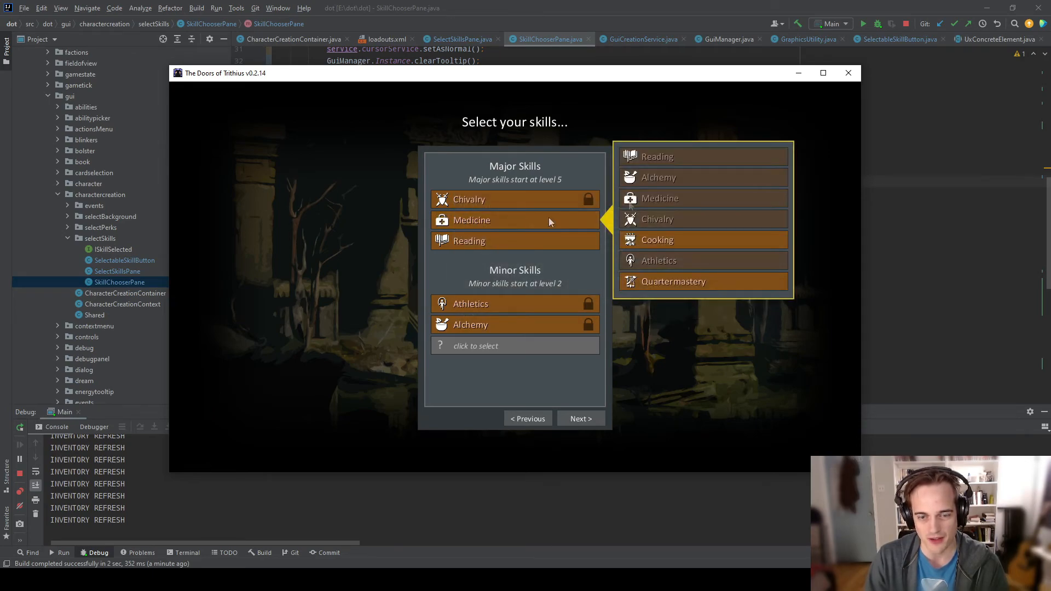
left_click(685, 282)
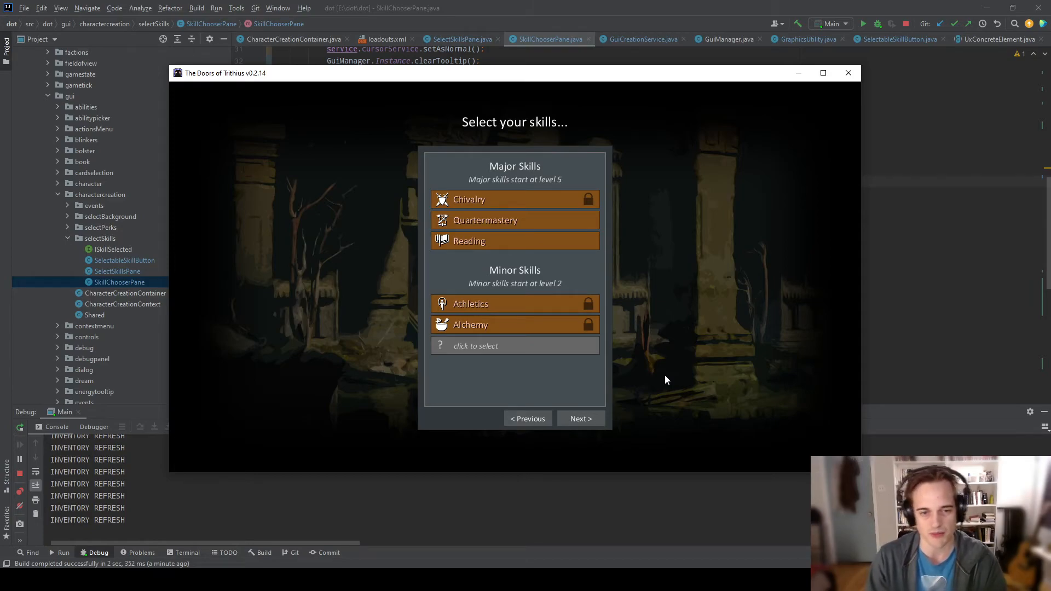
- Fill the open minor skill slot and test reopening and dismissing its list of choices
left_click(533, 346)
left_click(667, 324)
left_click(563, 352)
left_click(575, 351)
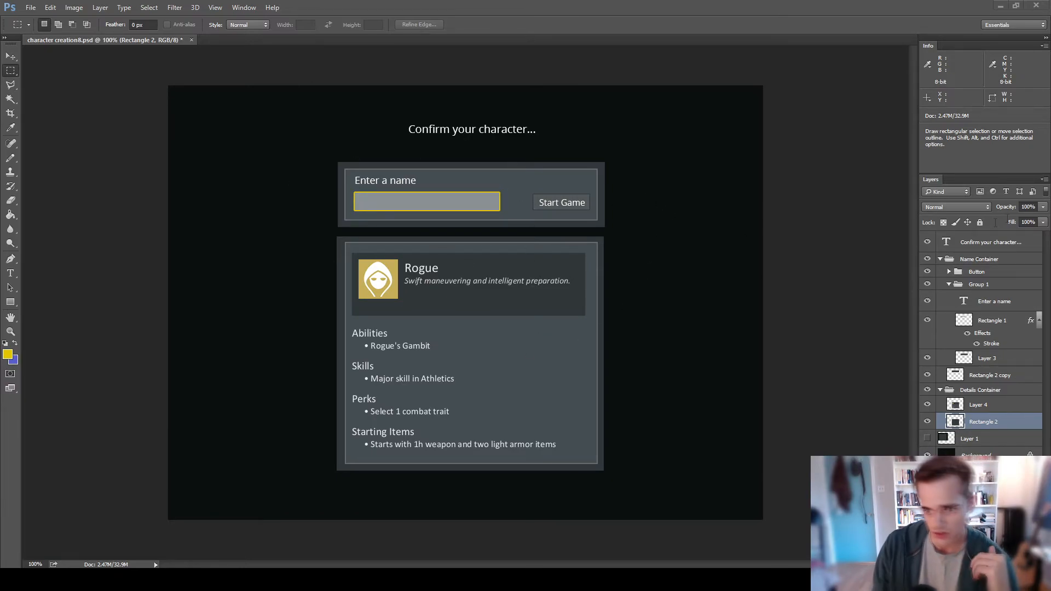
- Switch to the Photoshop mockup of the confirmation screen and collapse the Name Container and Details Container layer groups
left_click(981, 260)
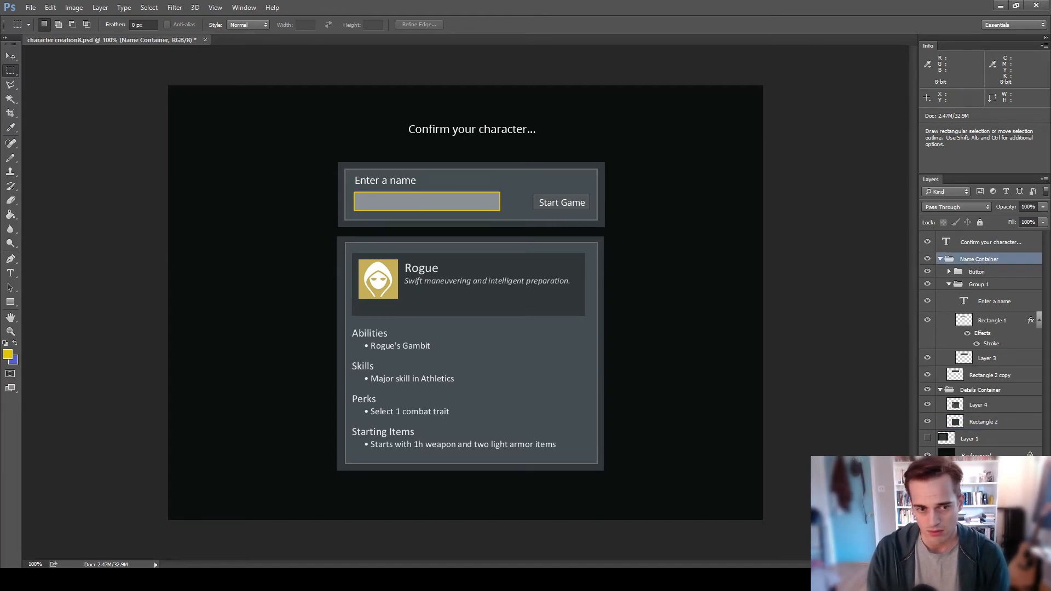
key("v")
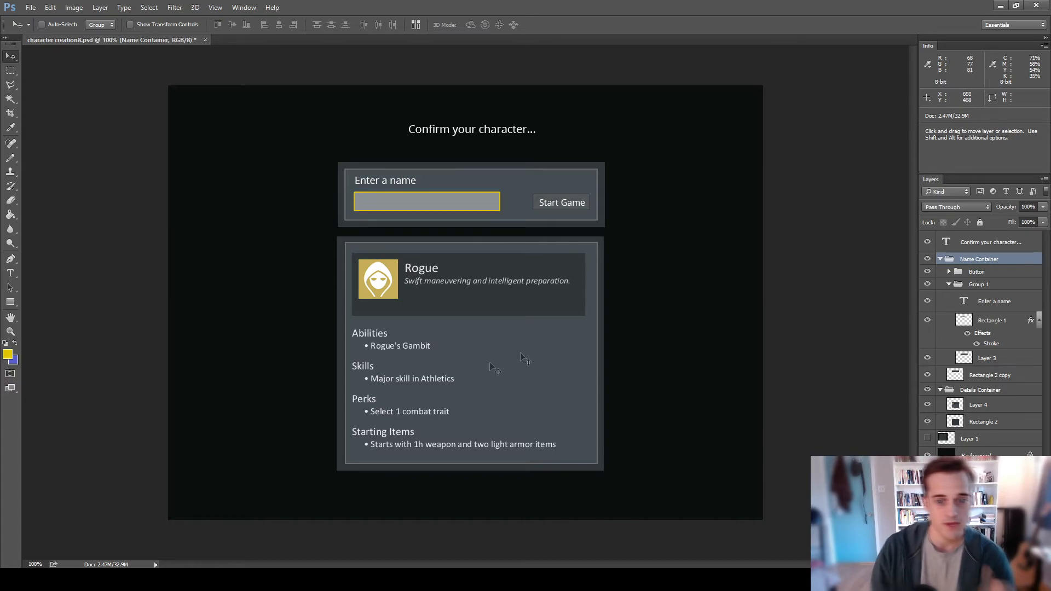
left_click(939, 259)
left_click(938, 272)
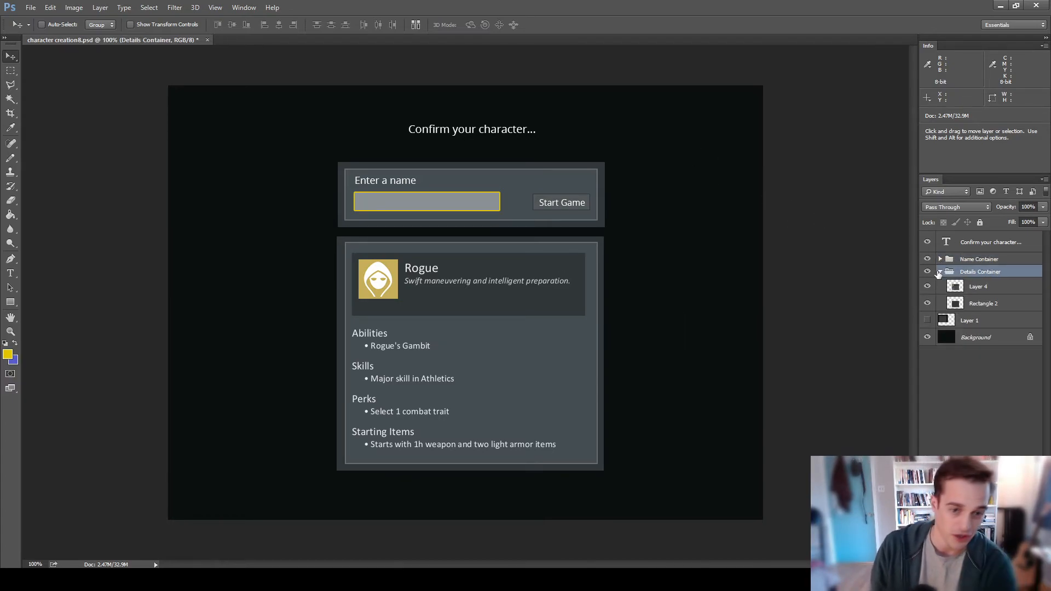
left_click(939, 272)
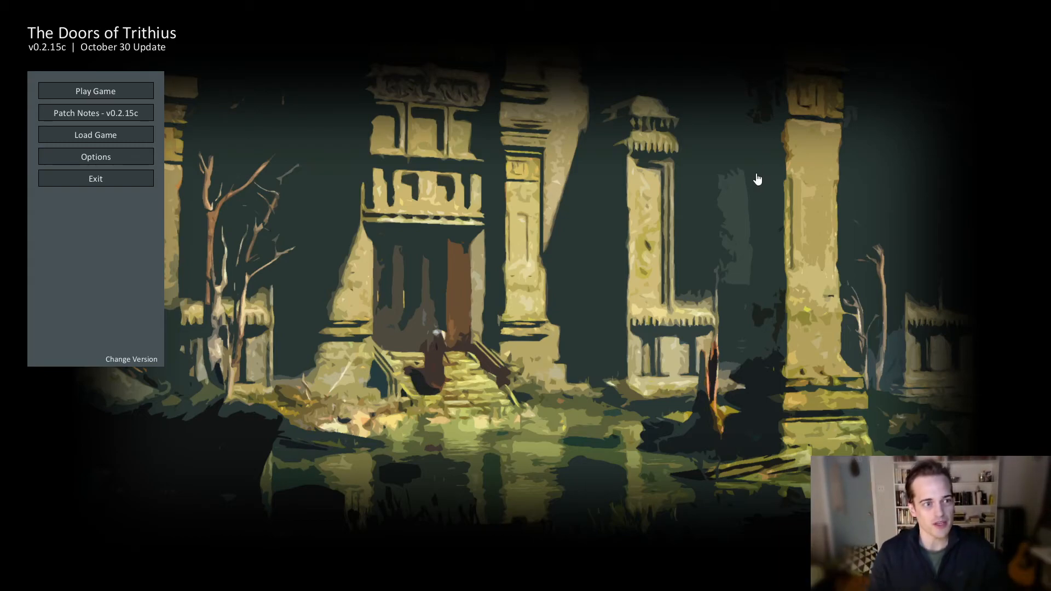
- Start a new game in The Doors of Trithius and review the Squire's Apprentice and Mercenary Fighter backgrounds
left_click(133, 91)
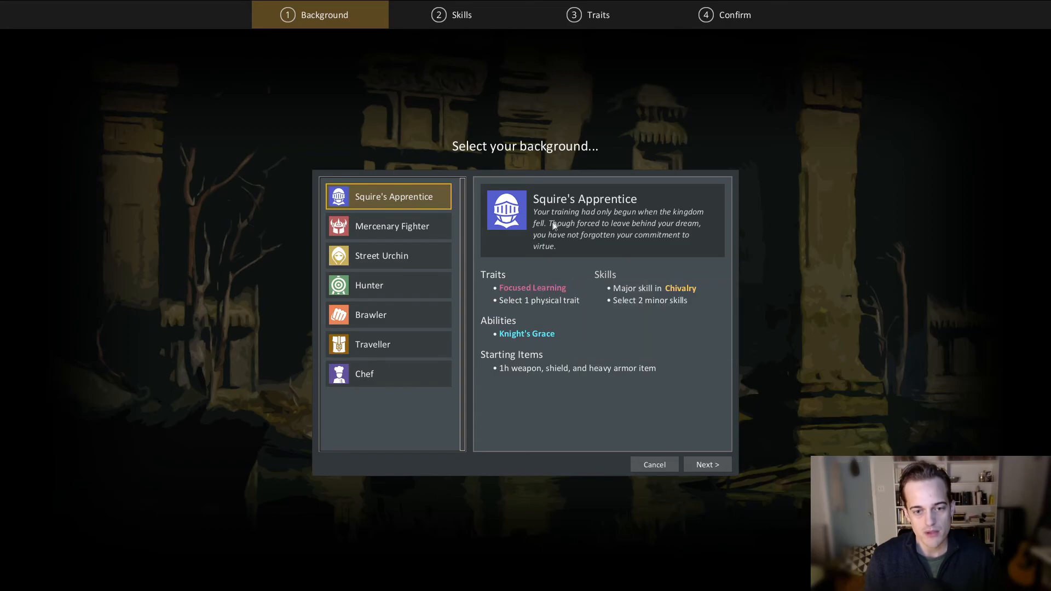
mouse_move(539, 285)
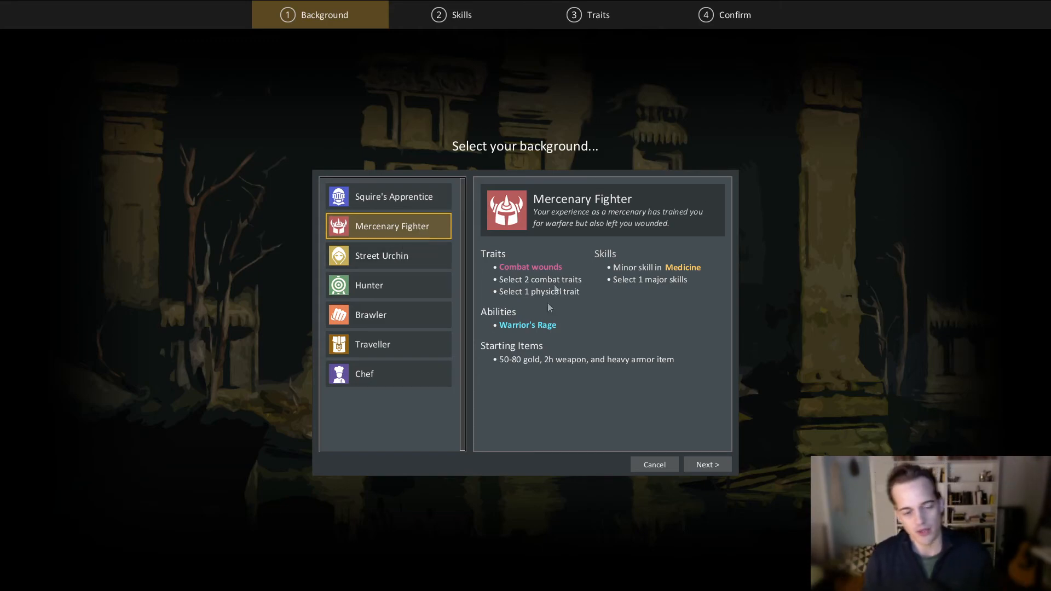
left_click(448, 193)
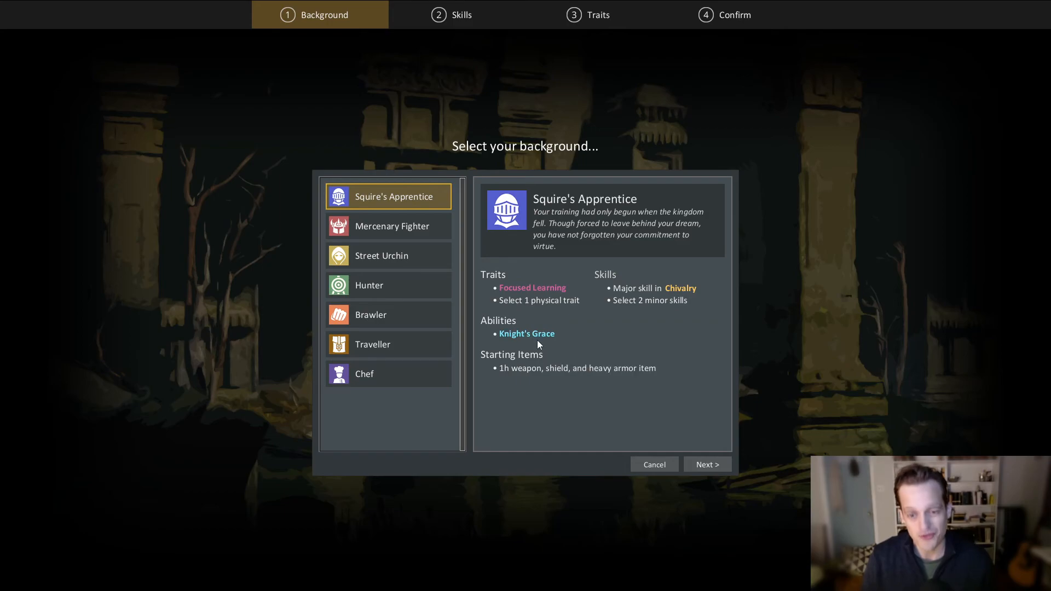
mouse_move(693, 290)
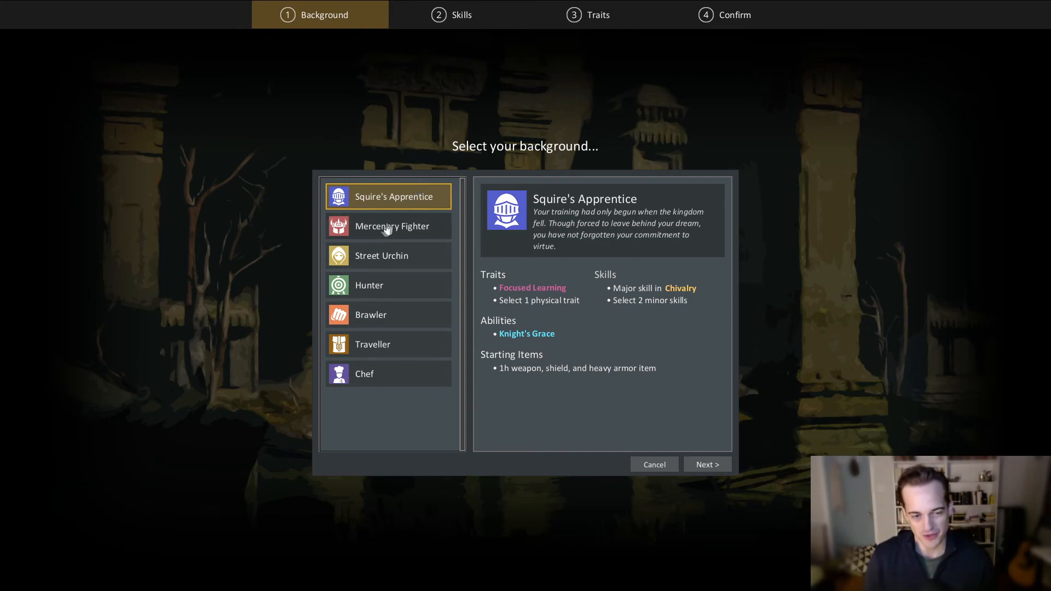
- Compare the Traveller, Brawler, Street Urchin and Mercenary Fighter backgrounds, then choose Squire's Apprentice and continue to its skills
left_click(405, 345)
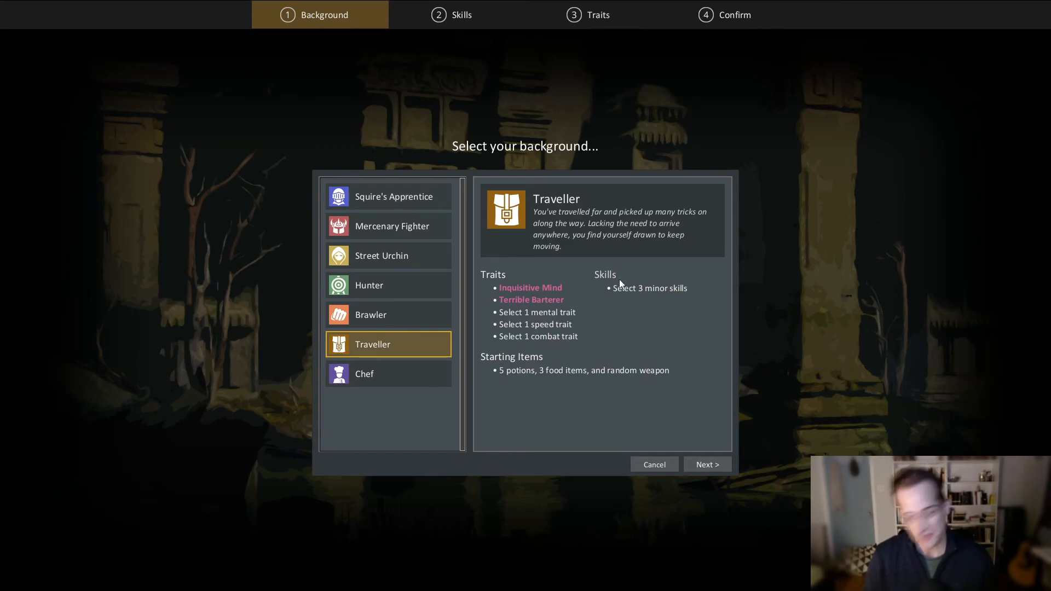
mouse_move(537, 303)
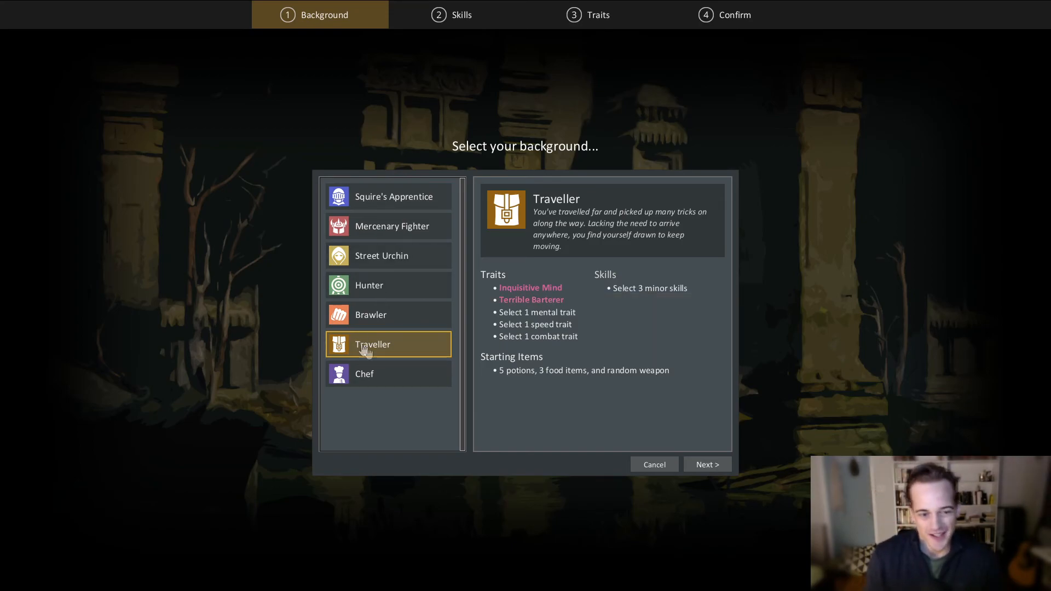
left_click(400, 320)
left_click(408, 256)
left_click(415, 207)
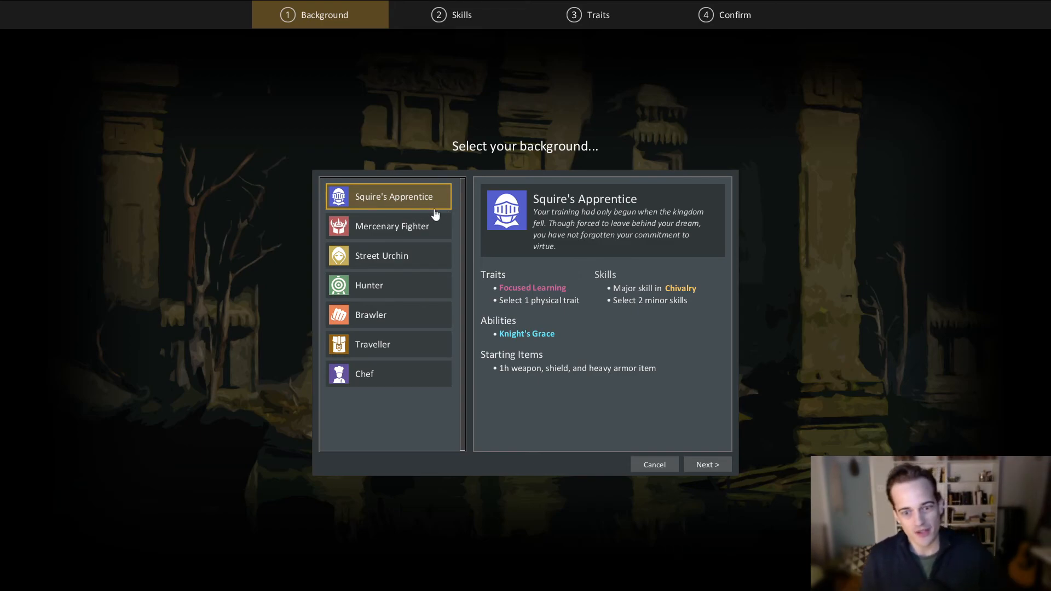
left_click(411, 229)
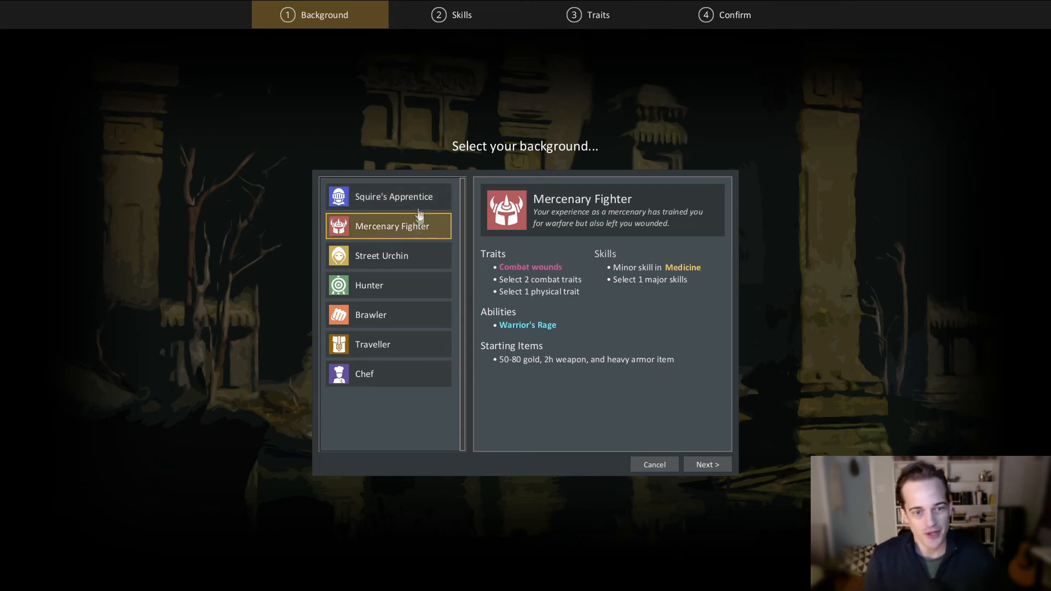
left_click(419, 201)
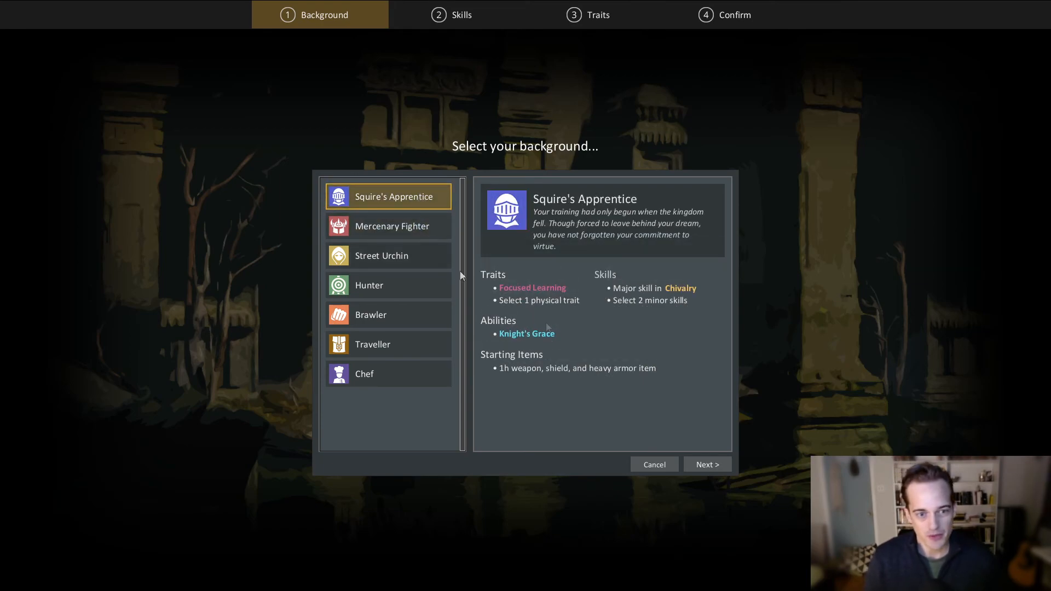
left_click(707, 464)
- Fill the two open minor skills with Cooking and Reading, and advance to the trait selection
left_click(562, 294)
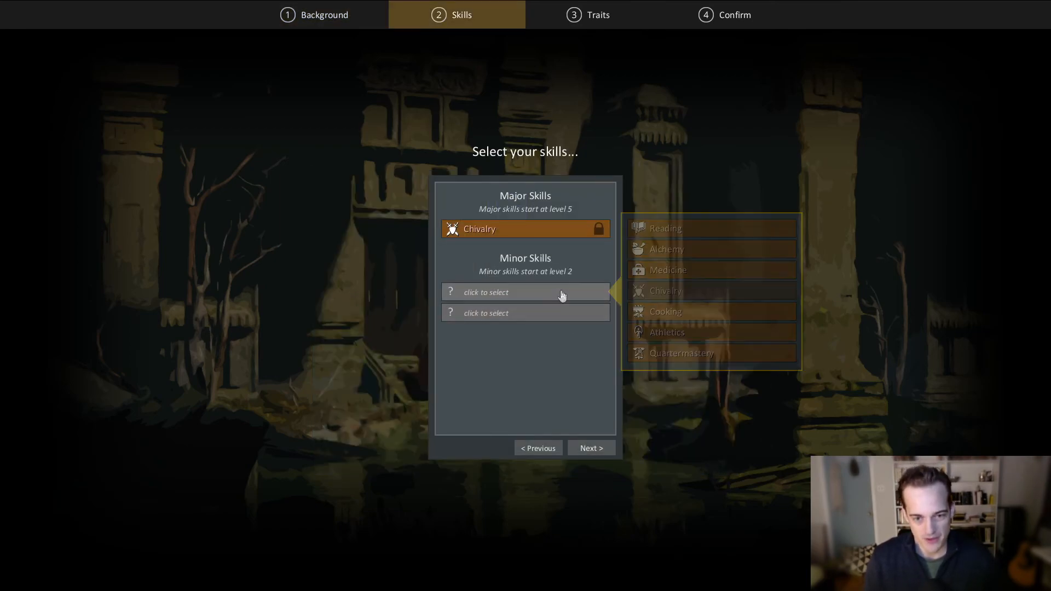
left_click(701, 312)
left_click(572, 314)
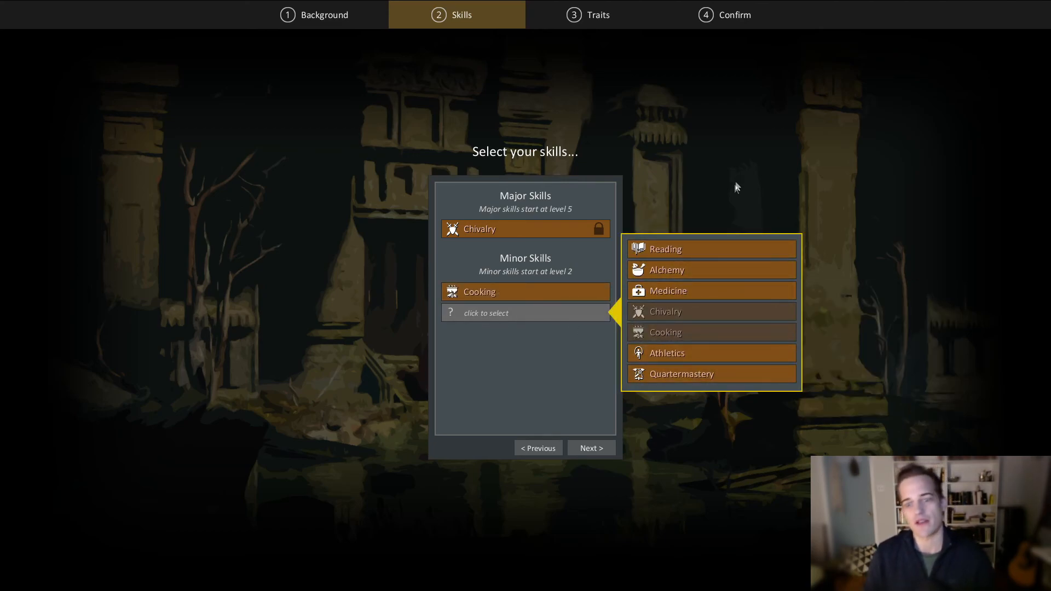
mouse_move(708, 248)
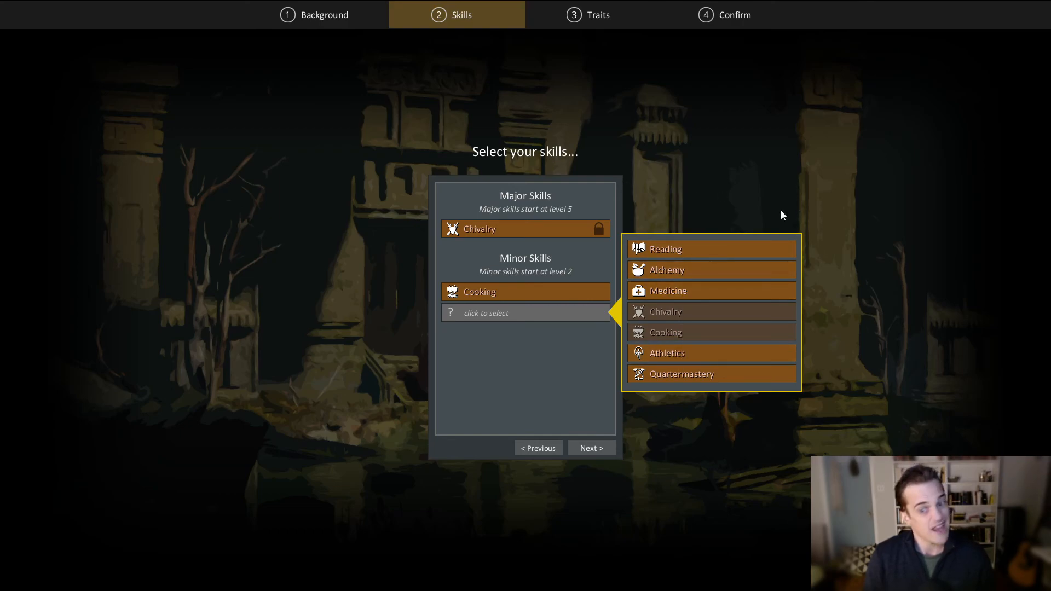
left_click(715, 250)
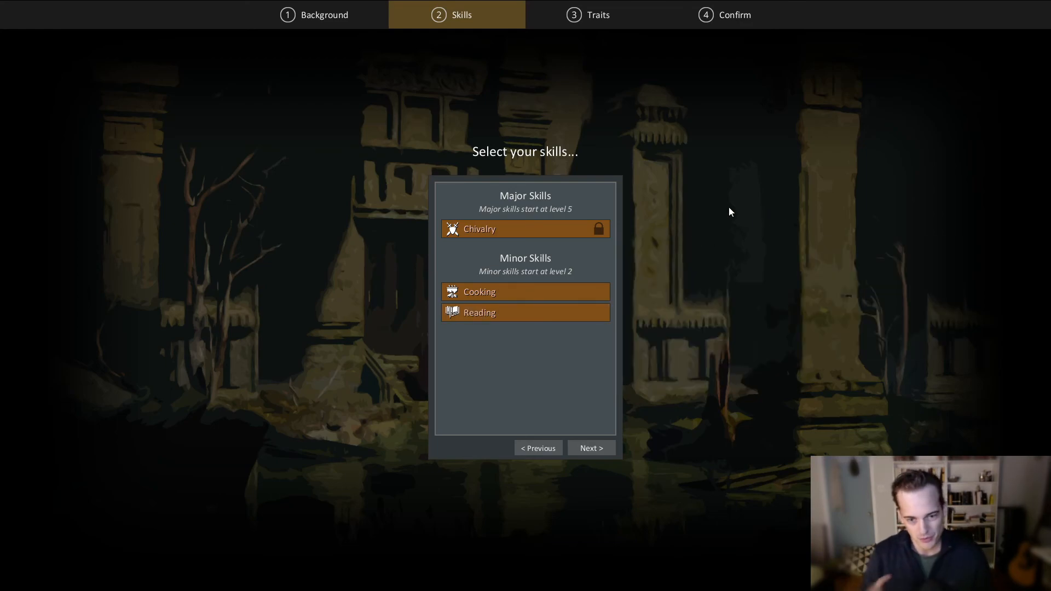
left_click(595, 450)
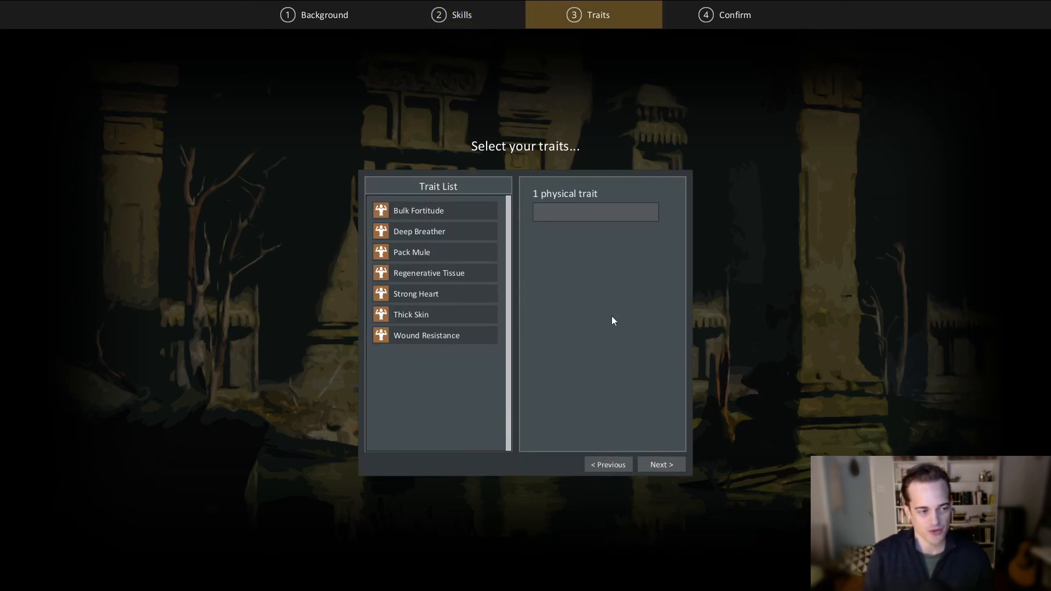
- Review the descriptions of the physical traits, pick Regenerative Tissue and continue to the character confirmation
mouse_move(453, 217)
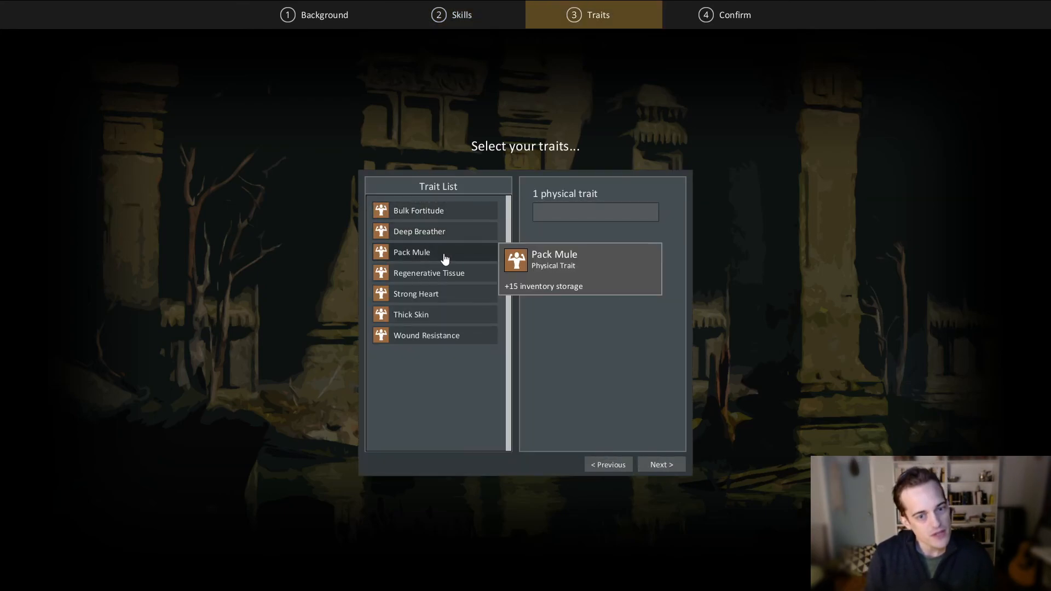
mouse_move(430, 319)
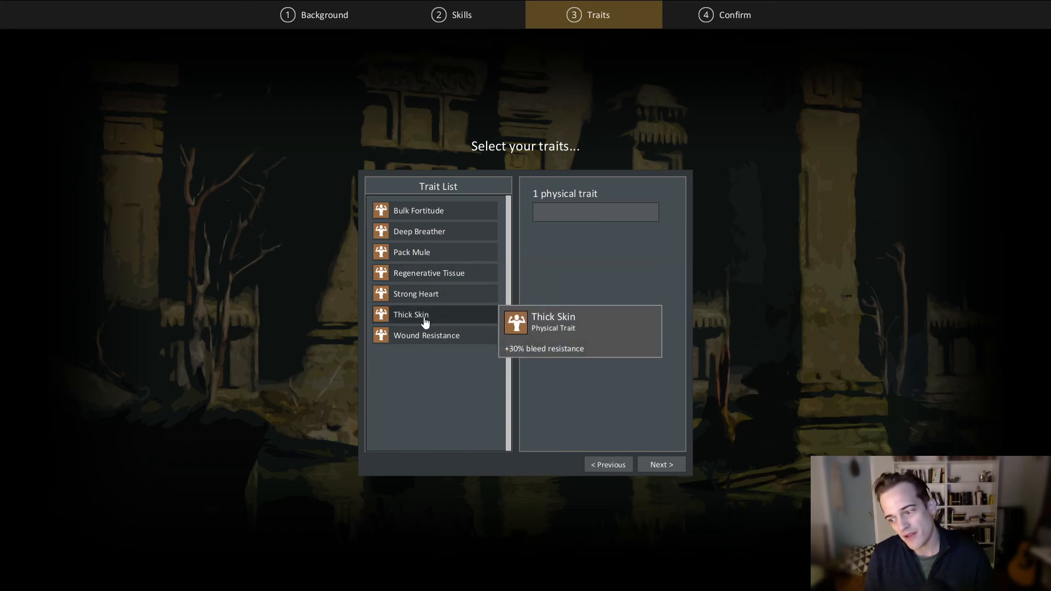
mouse_move(414, 245)
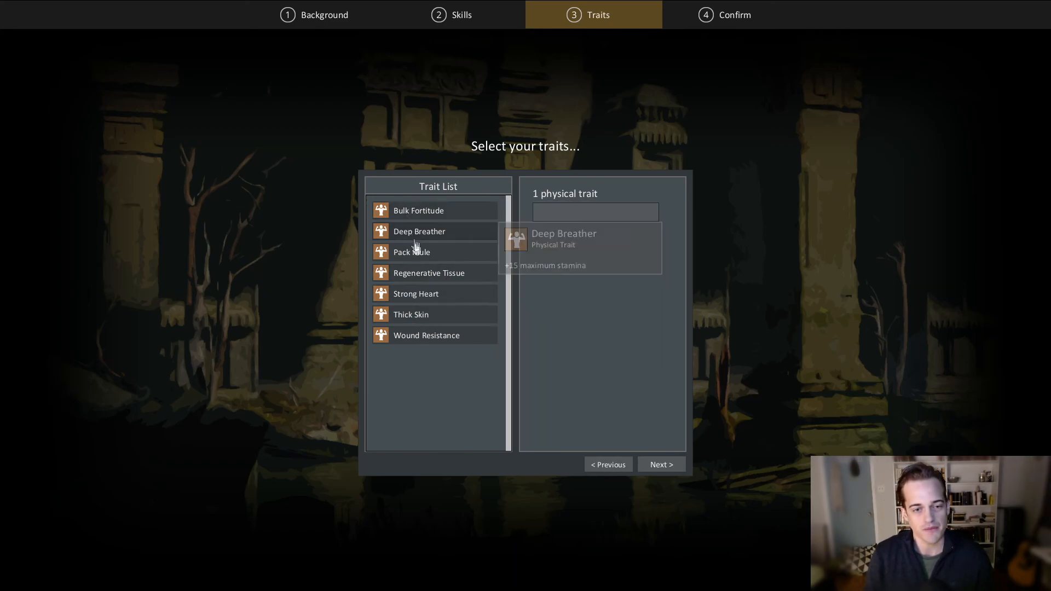
mouse_move(465, 295)
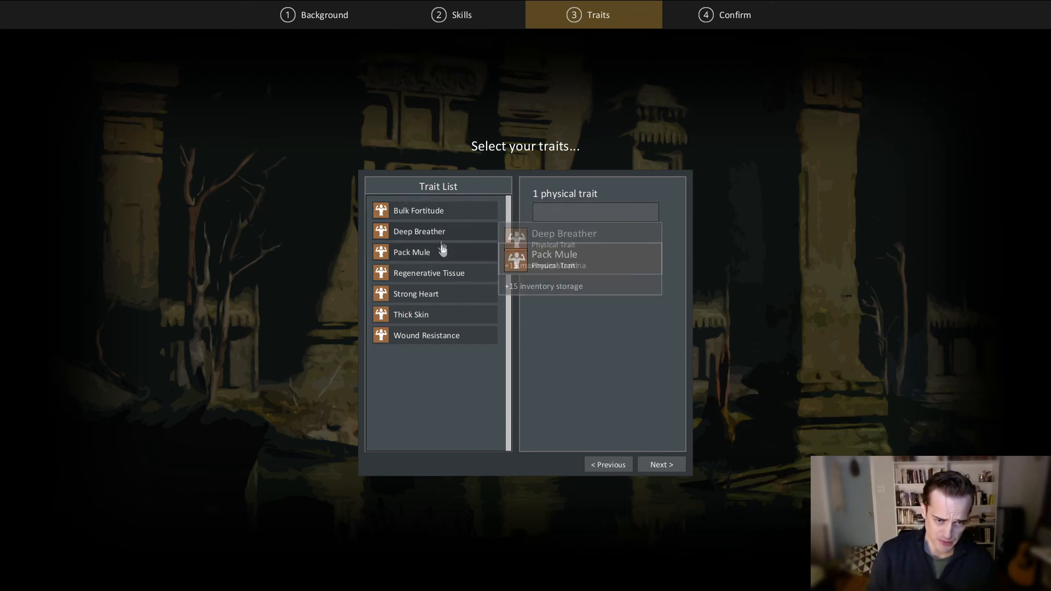
mouse_move(445, 250)
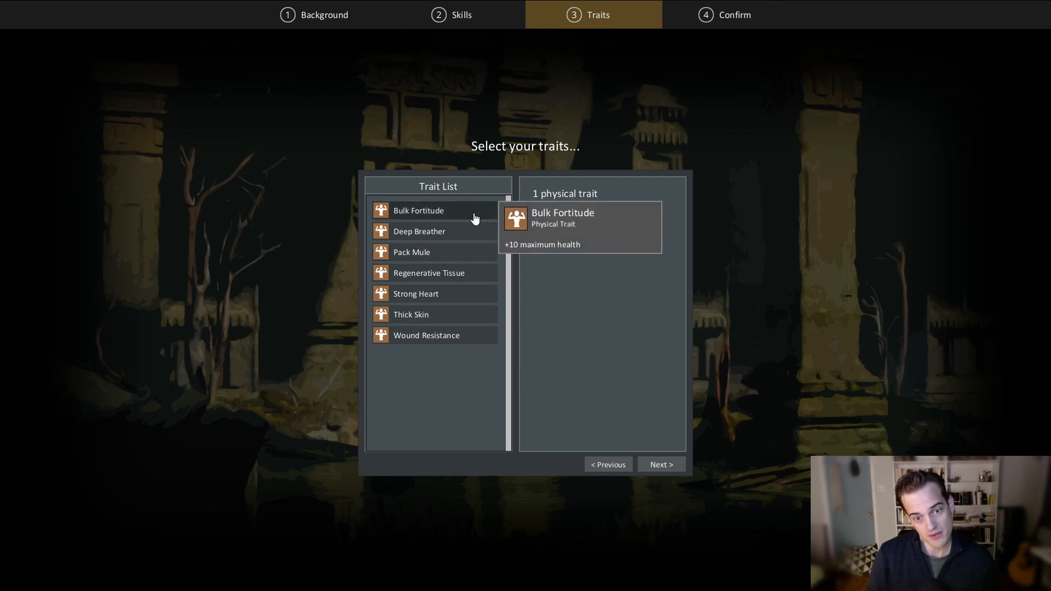
left_click(438, 275)
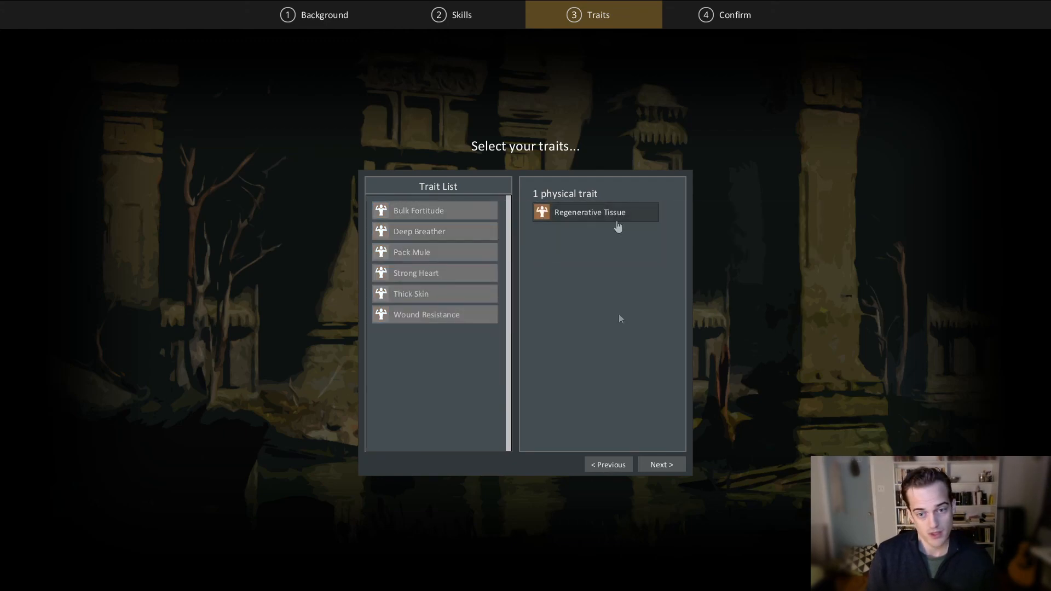
left_click(662, 465)
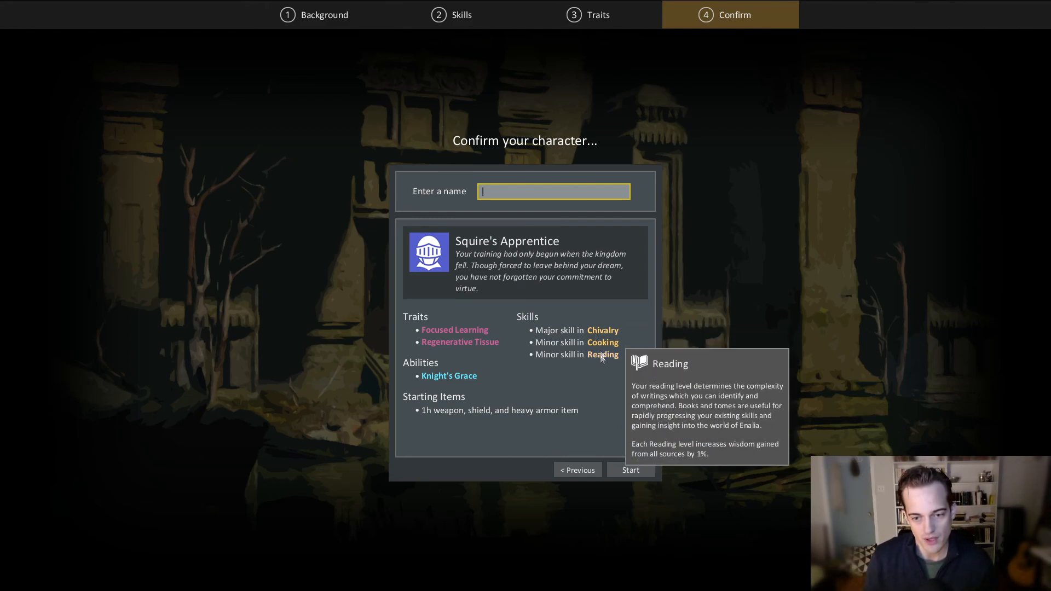
- Check the trait details in the character summary and enter They as the character's name
mouse_move(455, 341)
type("They")
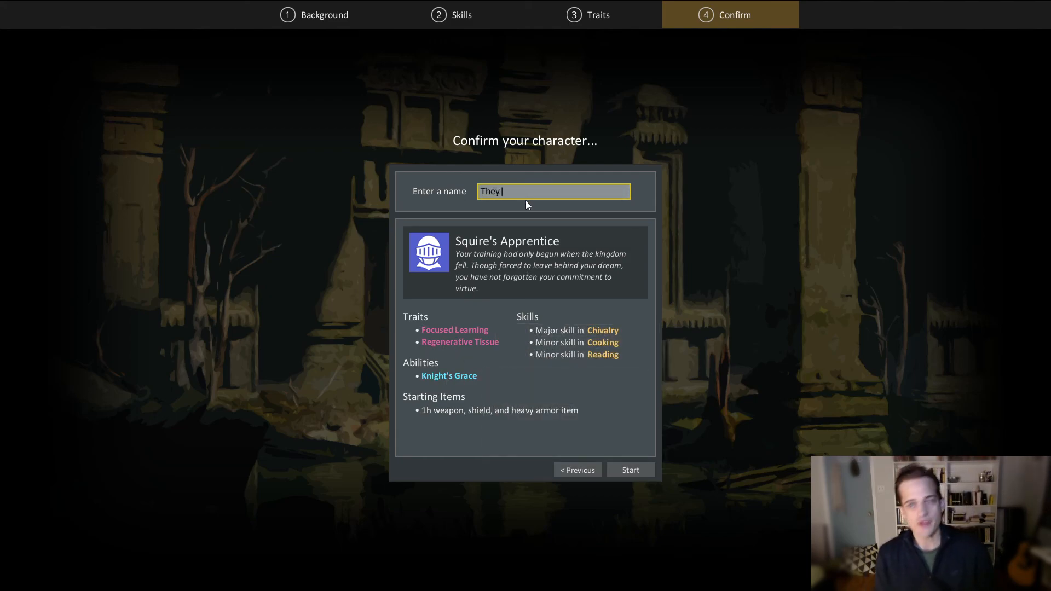